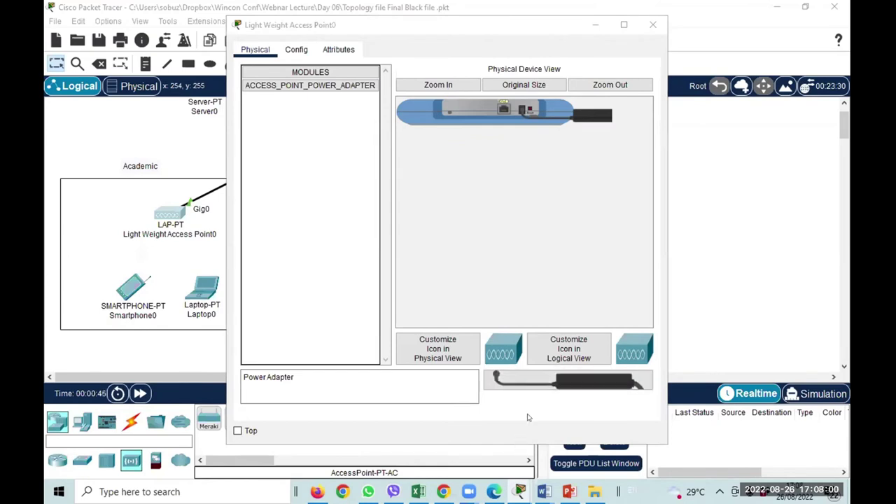
Close the Light Weight Access Point0 window, scroll up to the server row, and open Server0.
click(652, 25)
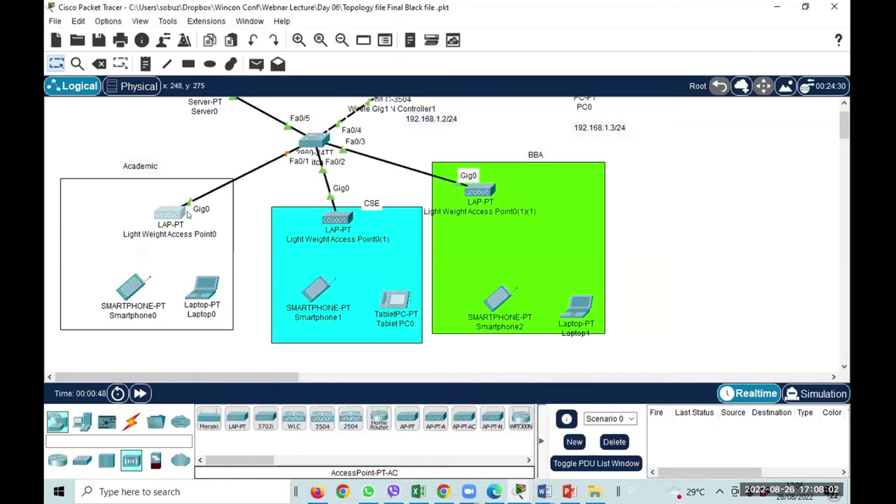
scroll(282, 306, up, 1)
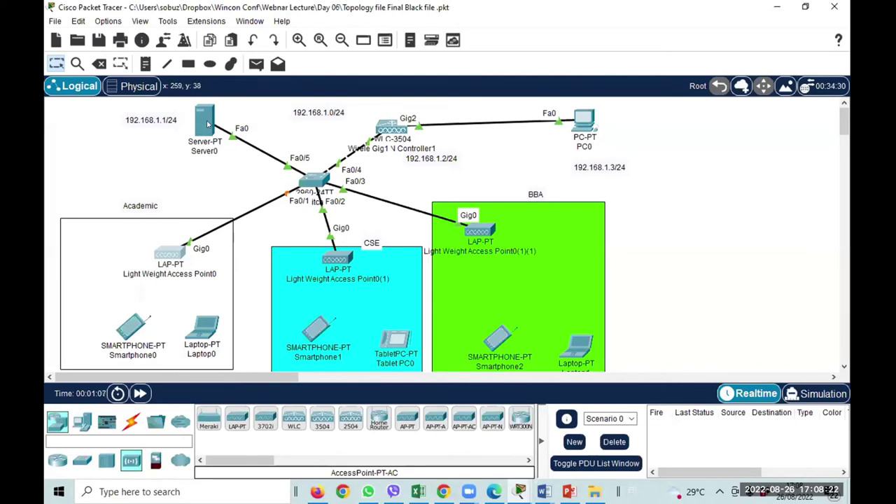
mouse_move(207, 124)
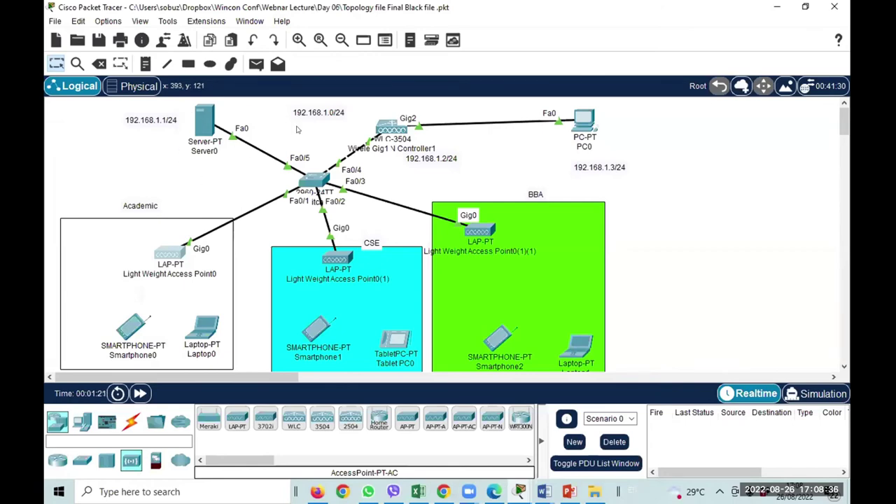
click(200, 119)
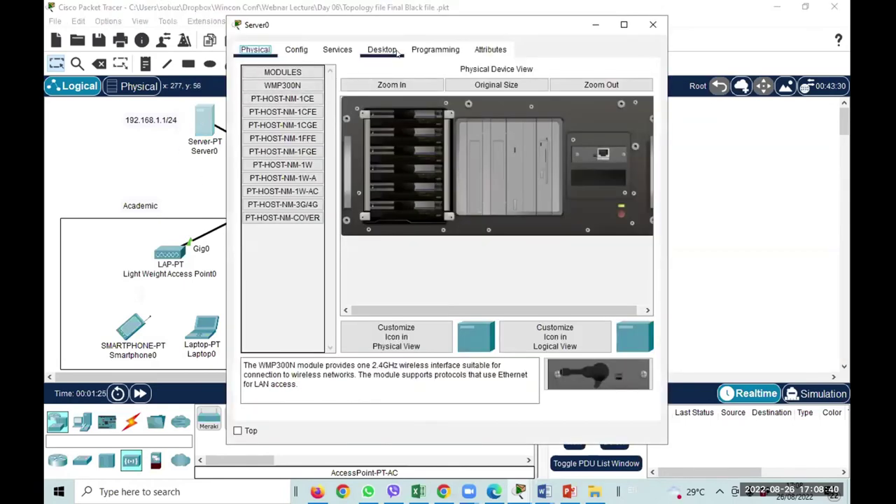
Review Server0's DHCP service and load the webinar061 pool's gateway and name settings.
click(337, 48)
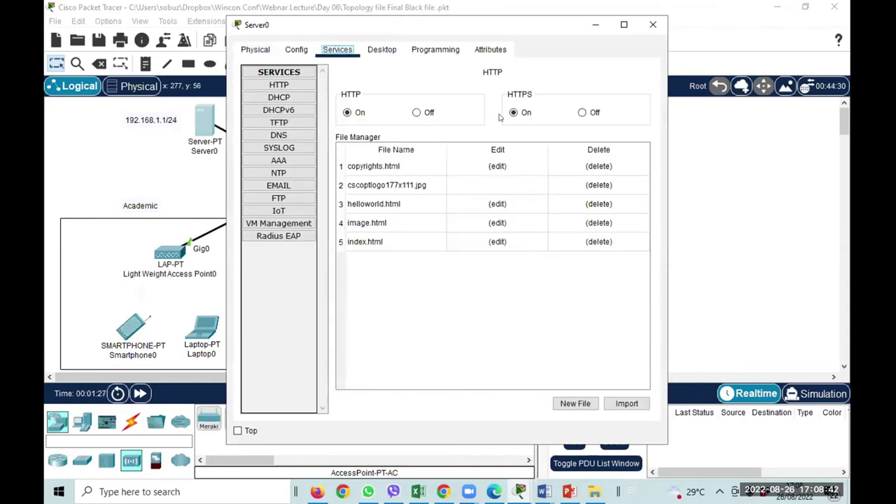
click(278, 96)
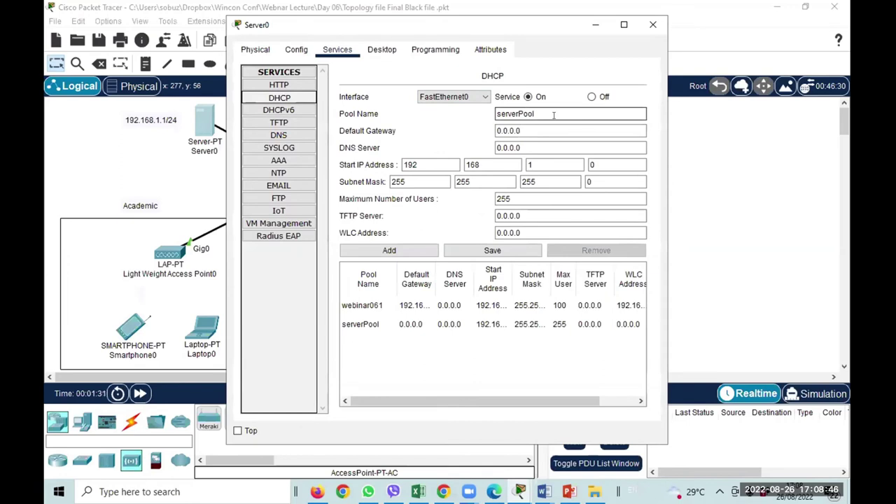
click(521, 136)
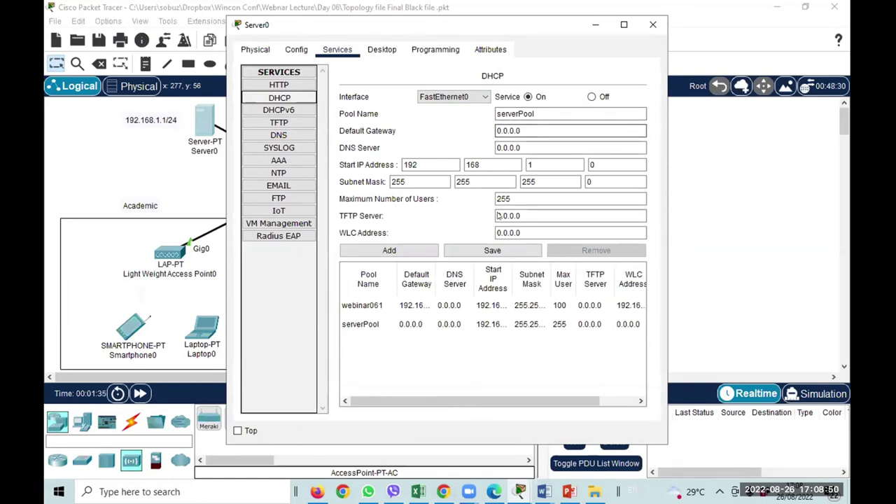
click(536, 114)
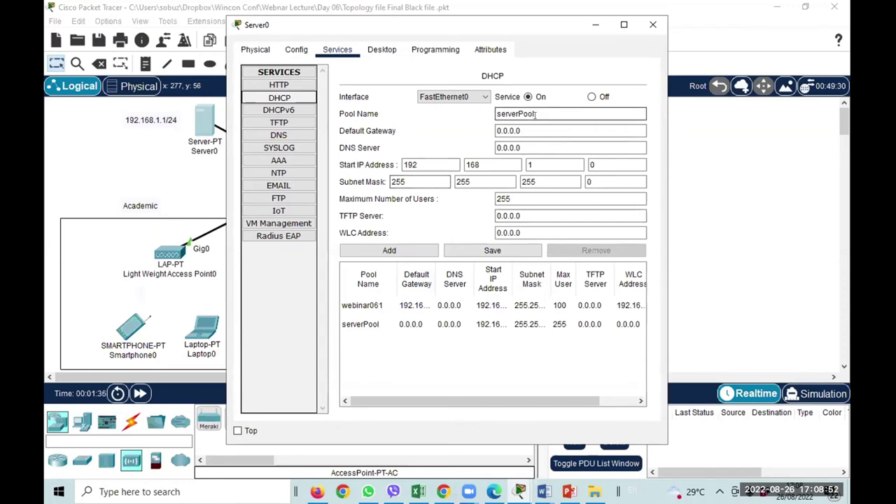
click(358, 306)
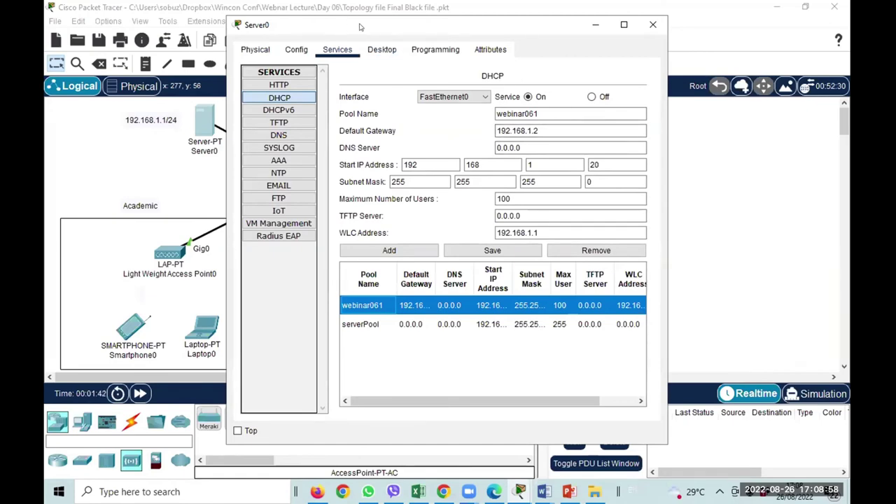
Move aside and close the Server0 window, then select the 192.168.1.1/24 address note.
drag(362, 26, 480, 41)
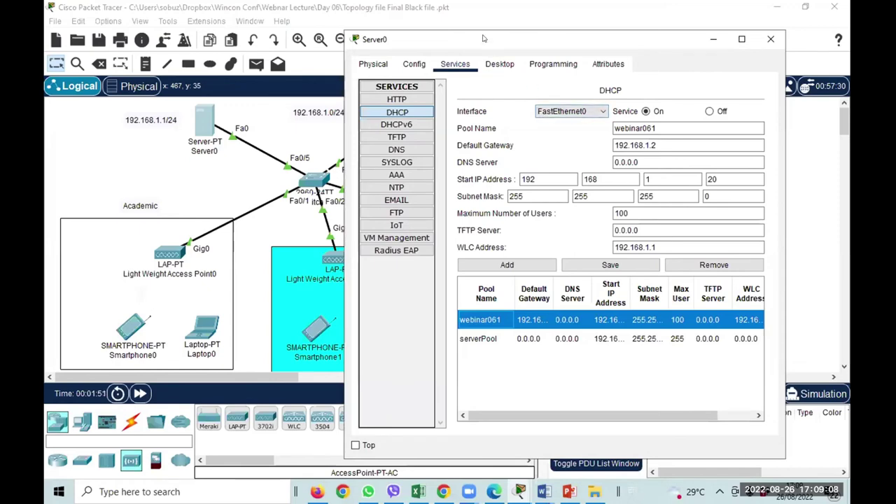
drag(483, 44, 455, 103)
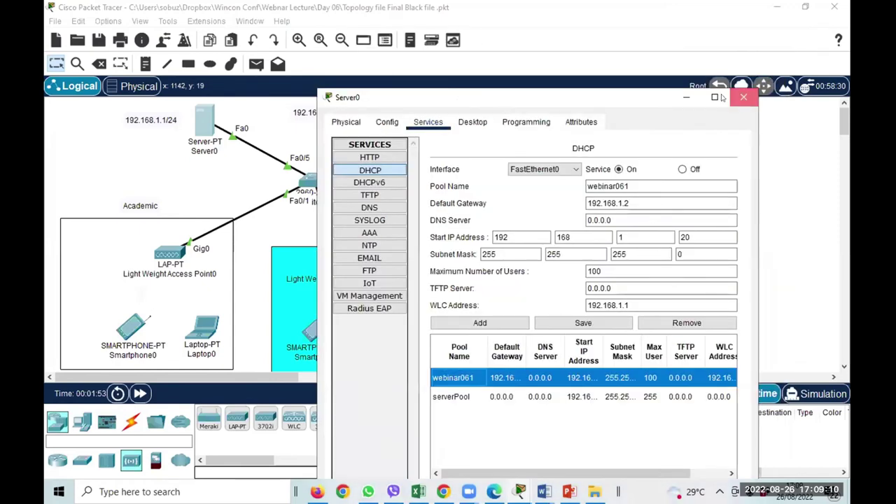
click(743, 98)
click(161, 118)
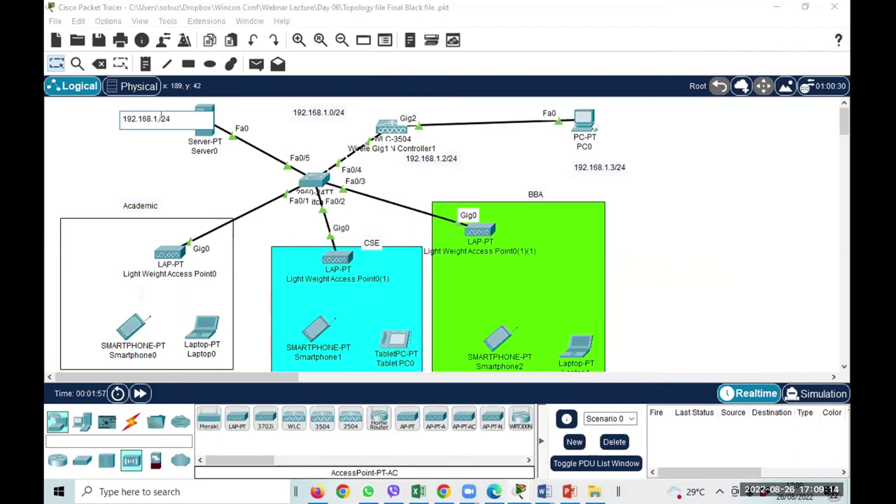
Rework the address note beside Server0 into '192.168.1.124' and deselect it.
click(140, 128)
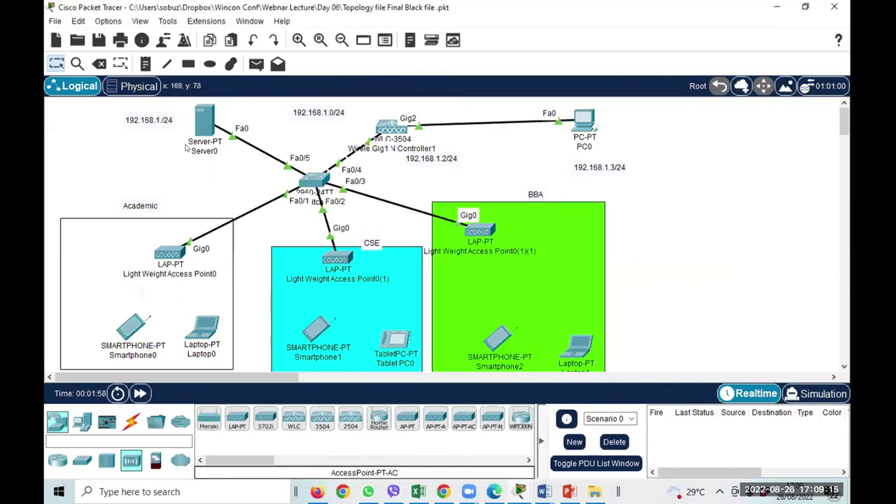
double_click(151, 119)
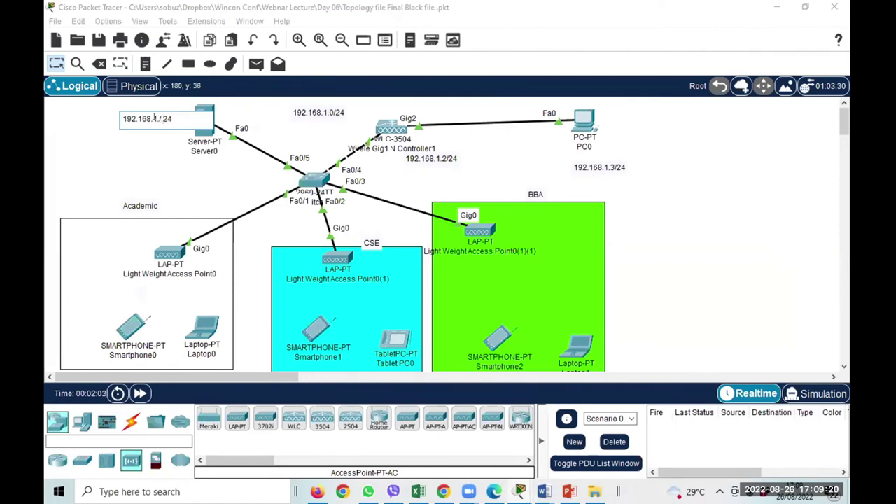
text(1)
click(186, 186)
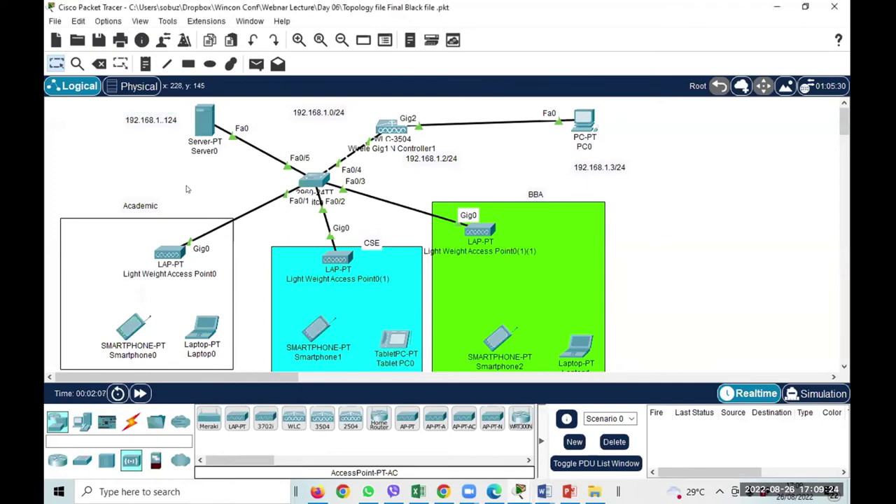
double_click(159, 120)
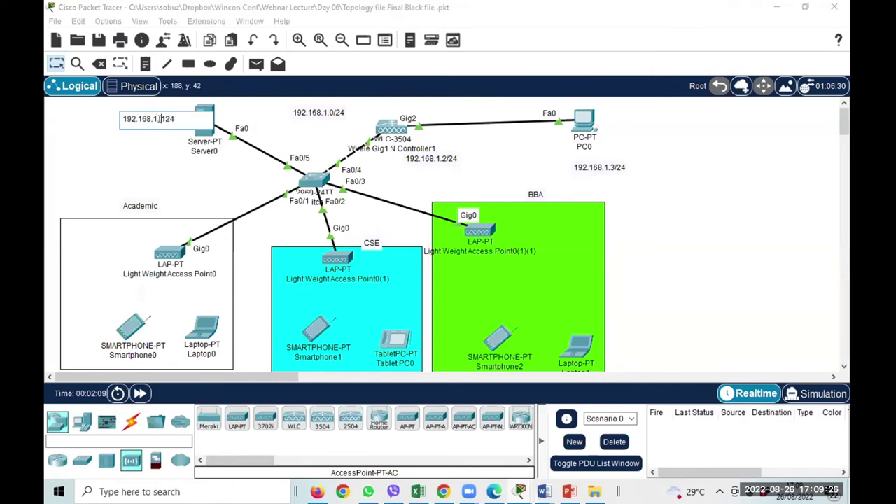
click(188, 151)
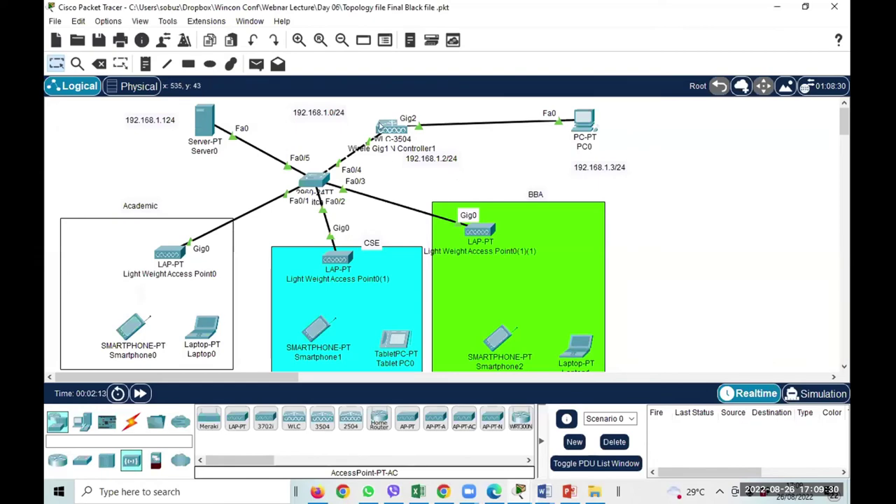
mouse_move(382, 149)
Check Wireless LAN Controller1's management IP settings, then close its window.
click(397, 134)
click(288, 49)
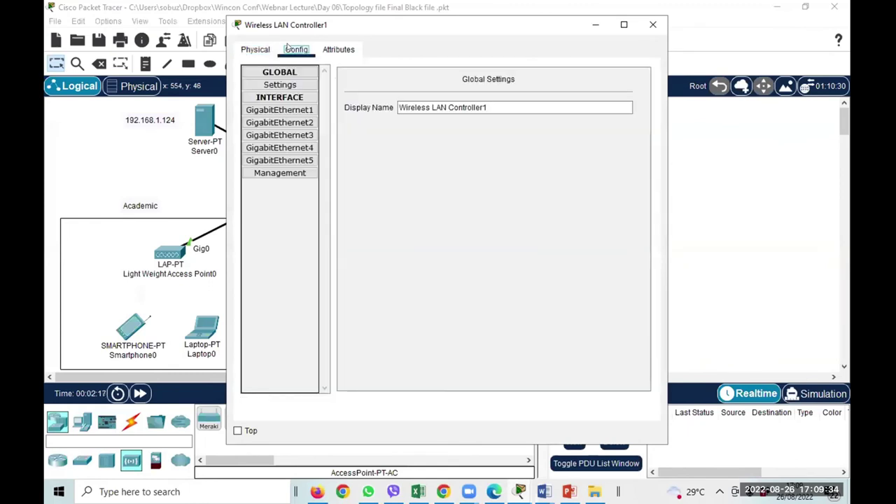
click(273, 174)
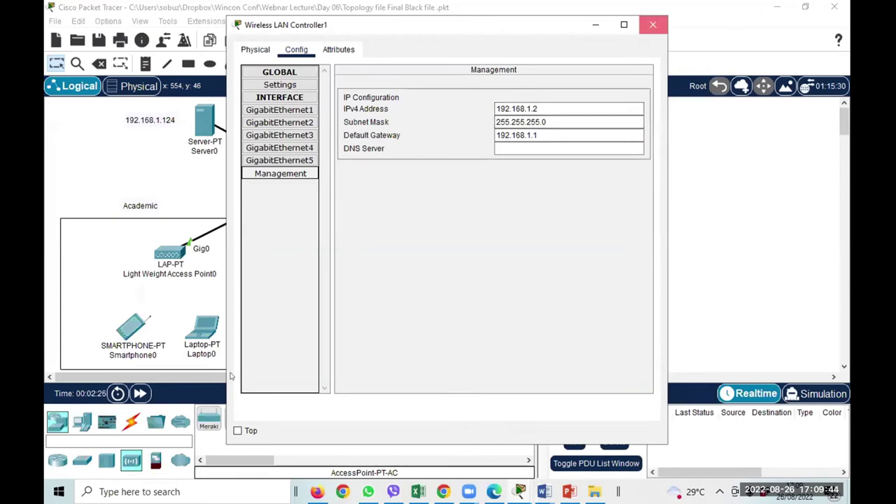
click(653, 25)
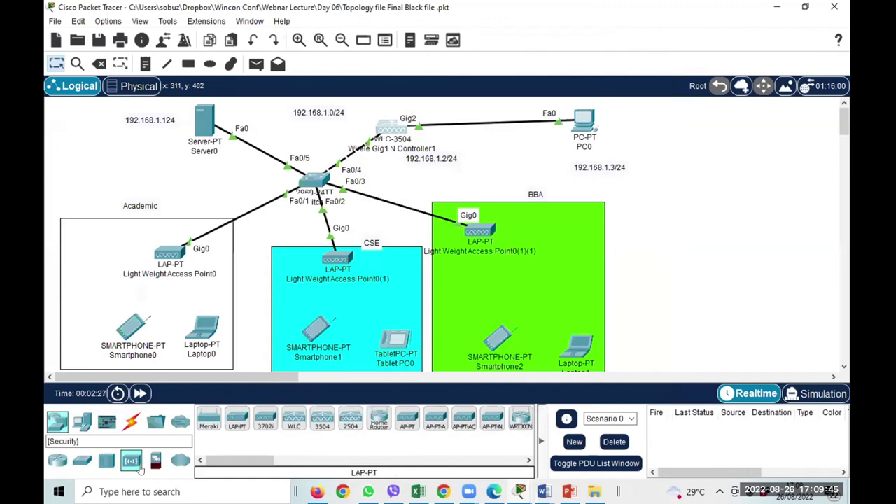
Place a new WLC-3504, Wireless LAN Controller0, right of the BBA area and review its configuration.
click(322, 419)
click(669, 247)
click(670, 245)
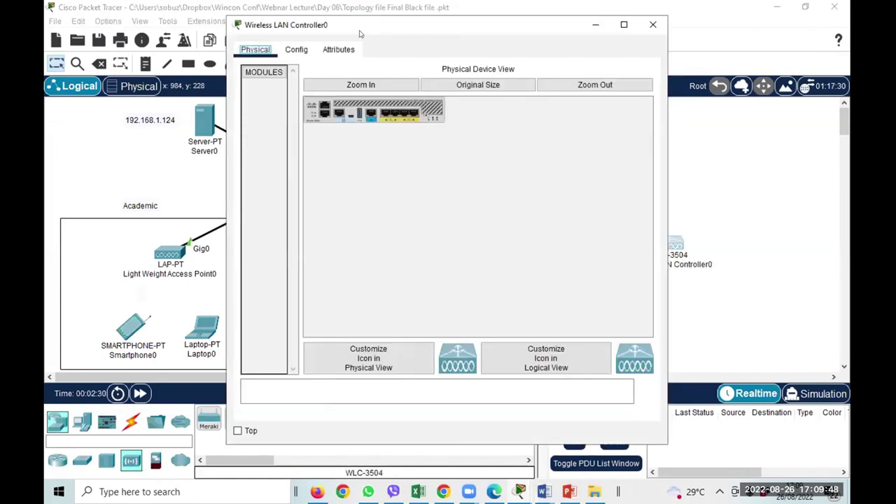
click(308, 49)
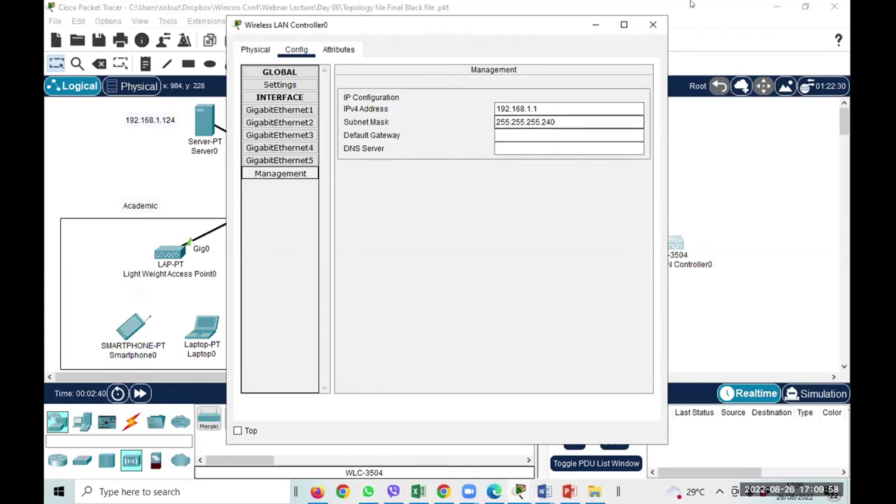
click(653, 26)
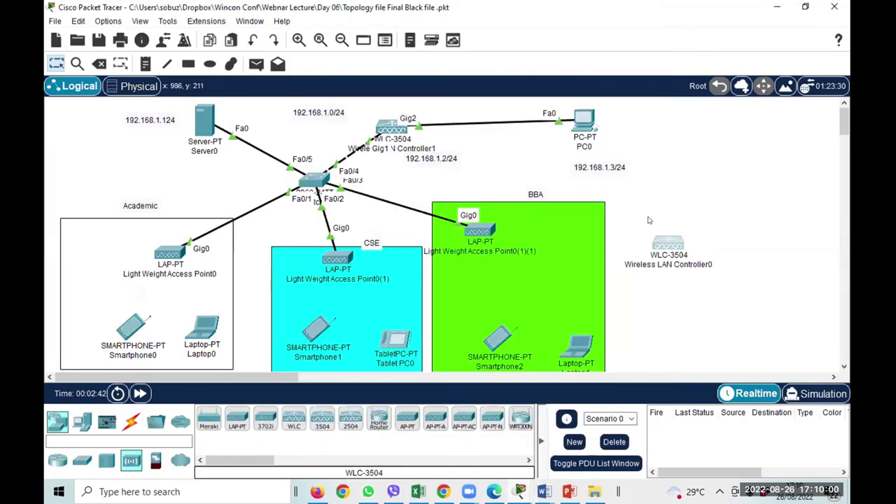
Delete Wireless LAN Controller0 and open Server0's device window.
click(99, 64)
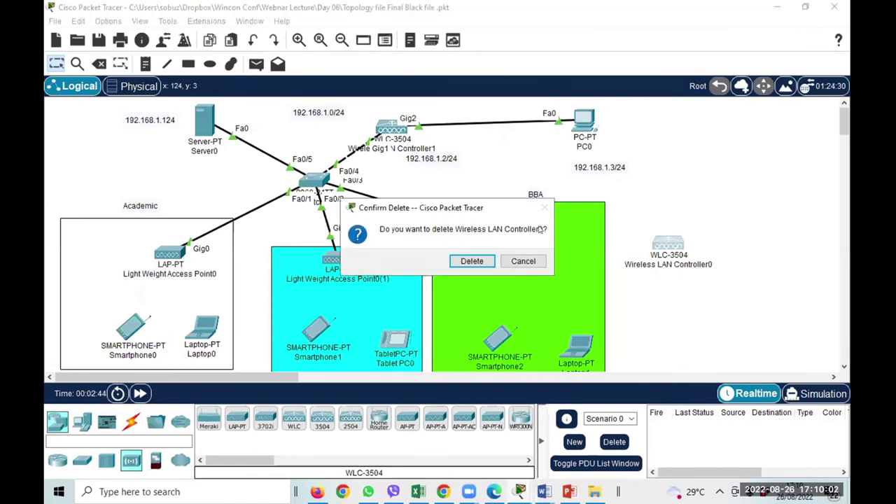
key(Return)
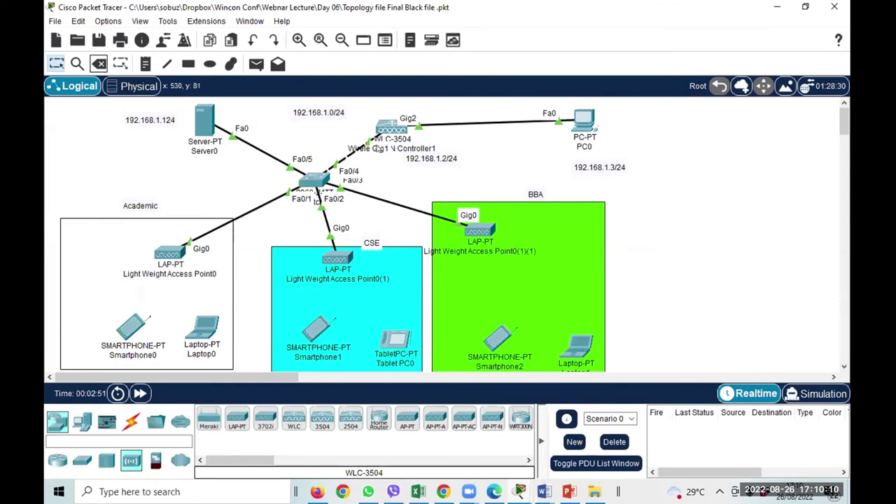
mouse_move(390, 138)
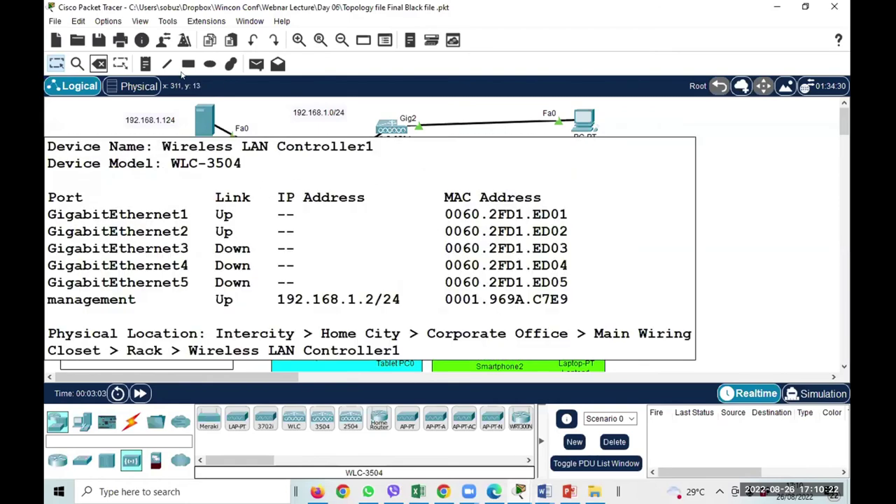
click(199, 126)
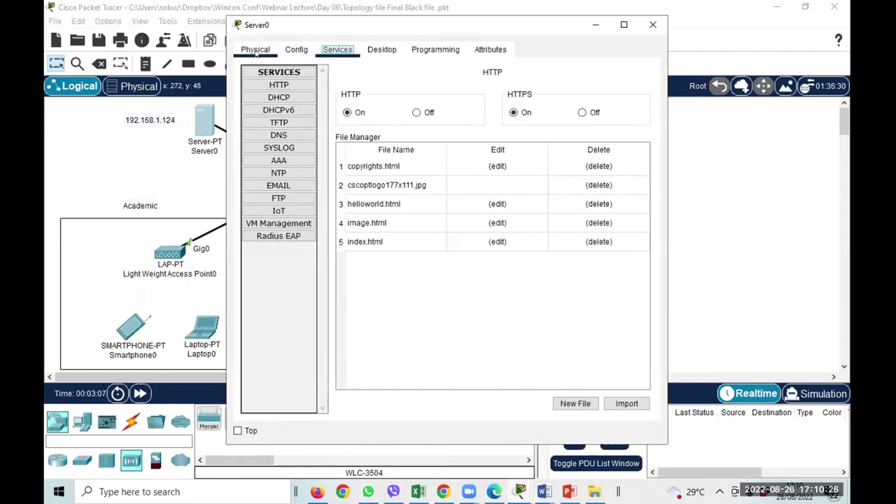
Review Server0's global settings and IP configuration, including gateway and subnet mask, then close it.
click(256, 51)
click(294, 52)
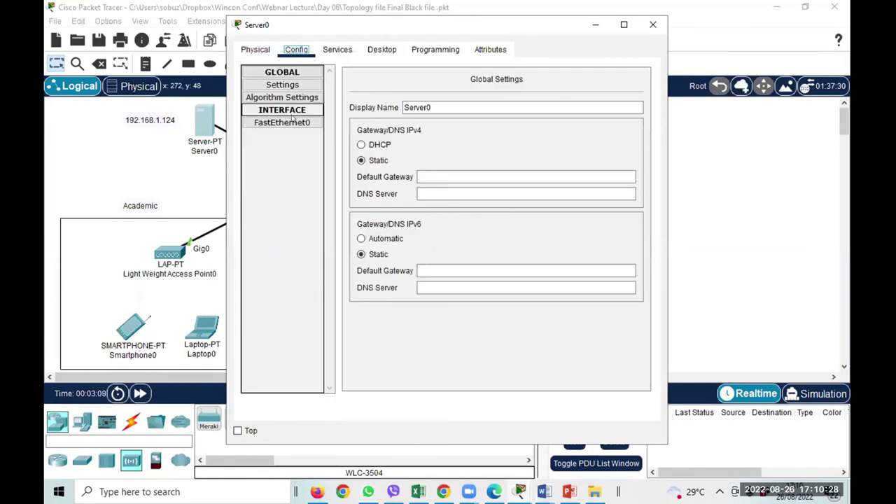
click(281, 84)
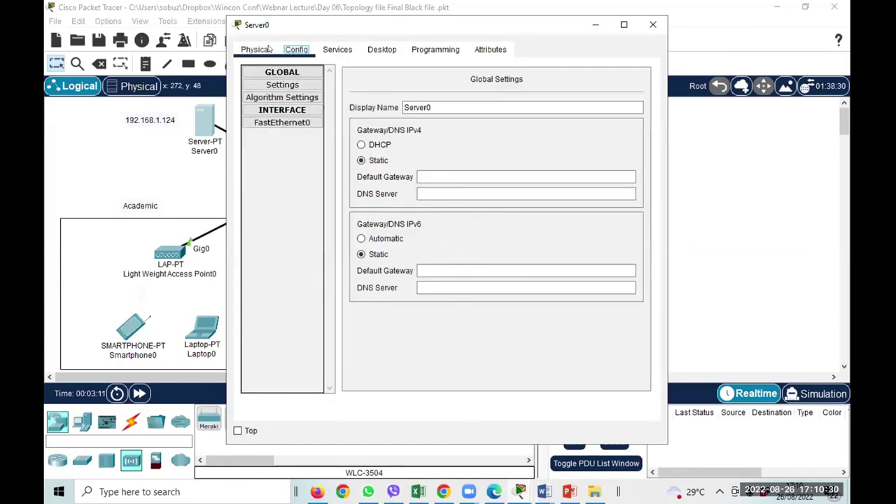
click(259, 49)
click(382, 49)
click(281, 87)
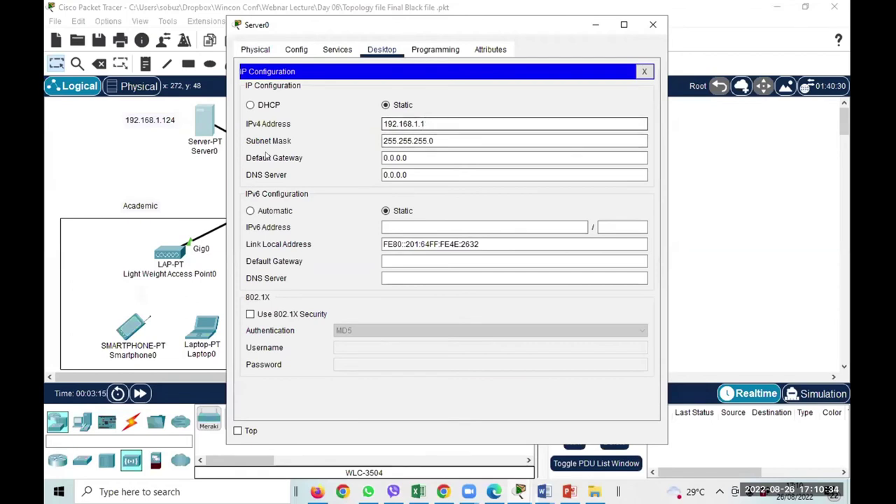
click(392, 157)
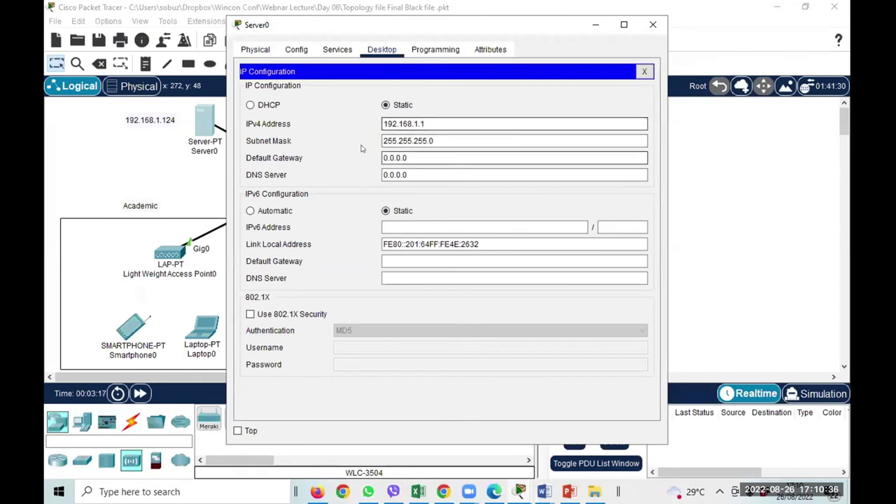
click(442, 140)
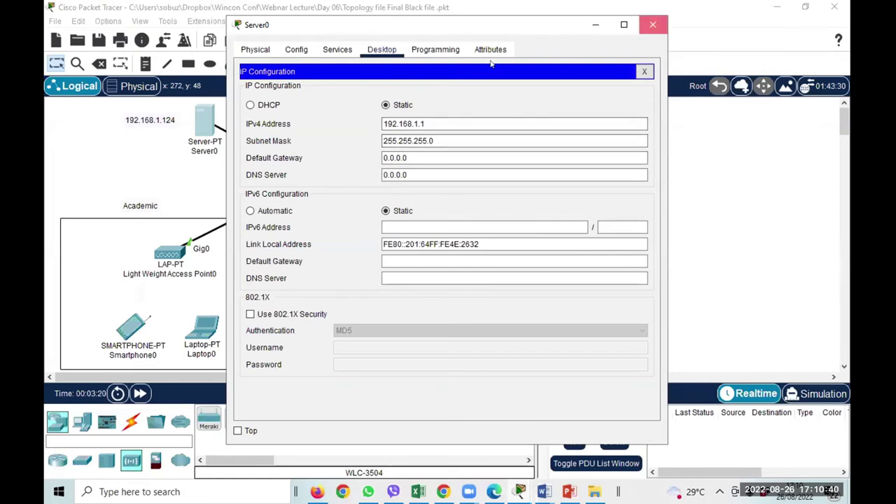
click(653, 25)
Reopen Server0 and show its DHCP service with the webinar061 and serverPool pools.
click(201, 124)
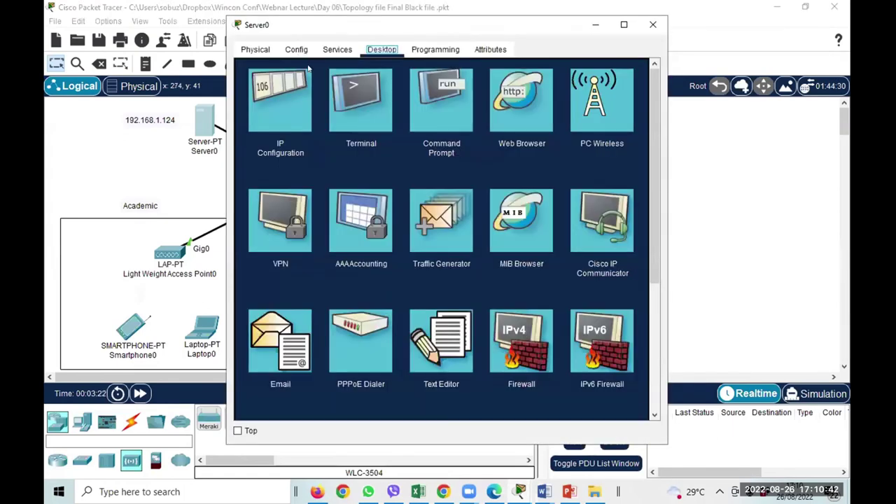
click(297, 51)
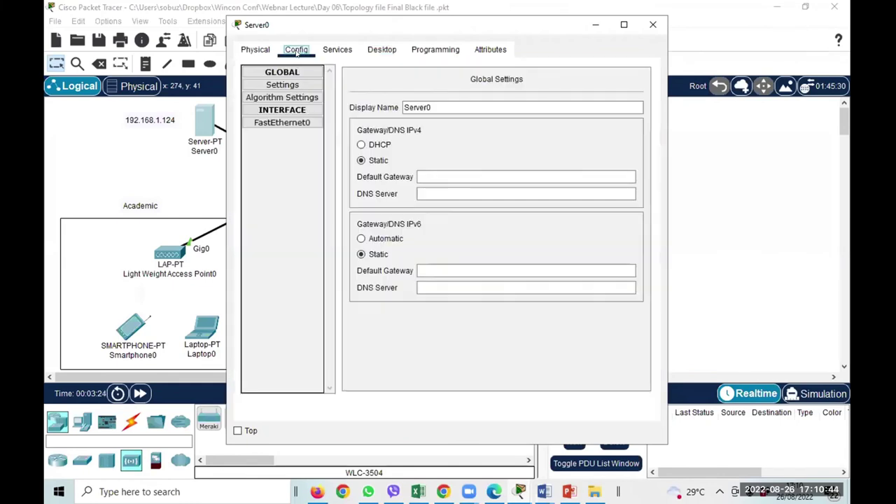
click(372, 53)
click(337, 50)
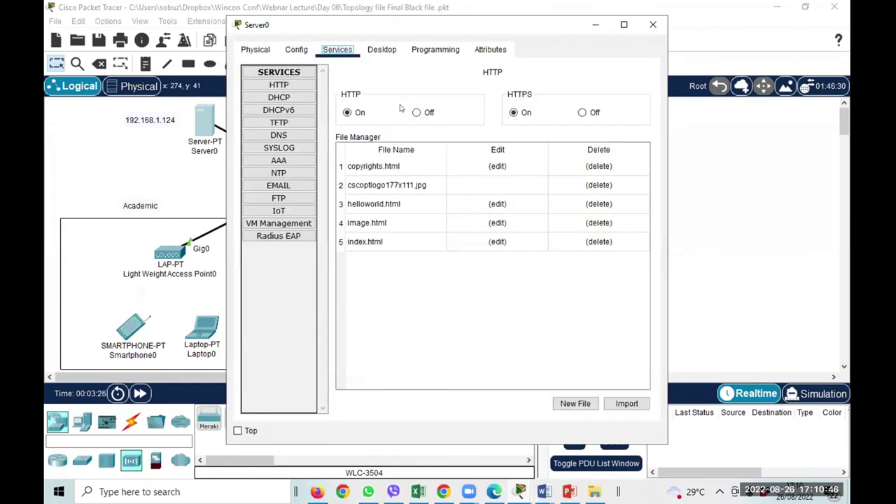
click(280, 98)
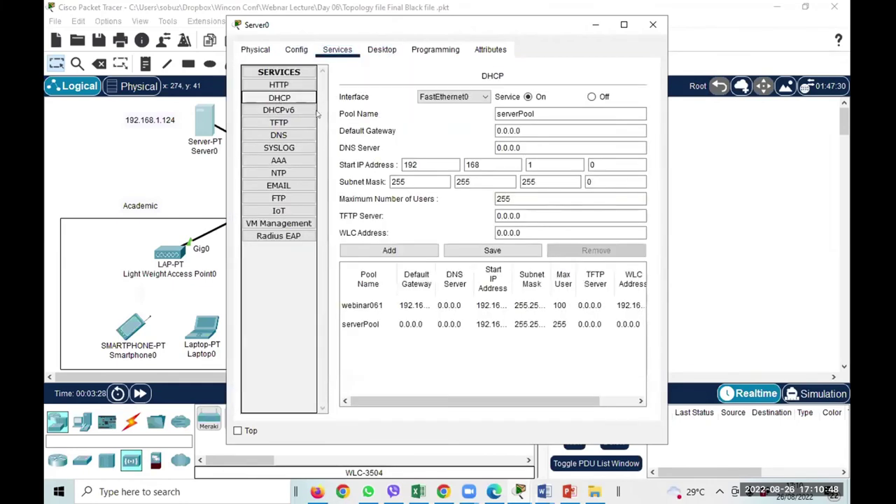
Create pool webinar062 (gateway 192.168.1.1, start 192.168.1.20, WLC 192.168.1.2) and remove webinar061.
click(380, 307)
click(536, 131)
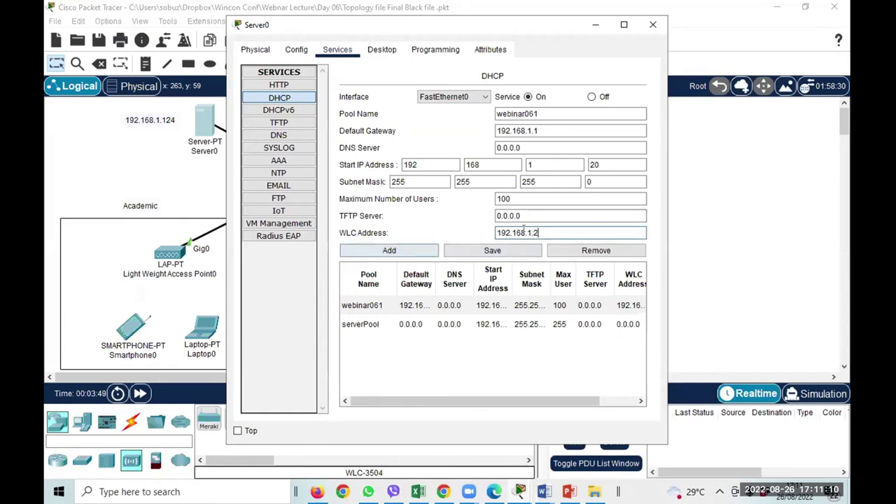
click(390, 250)
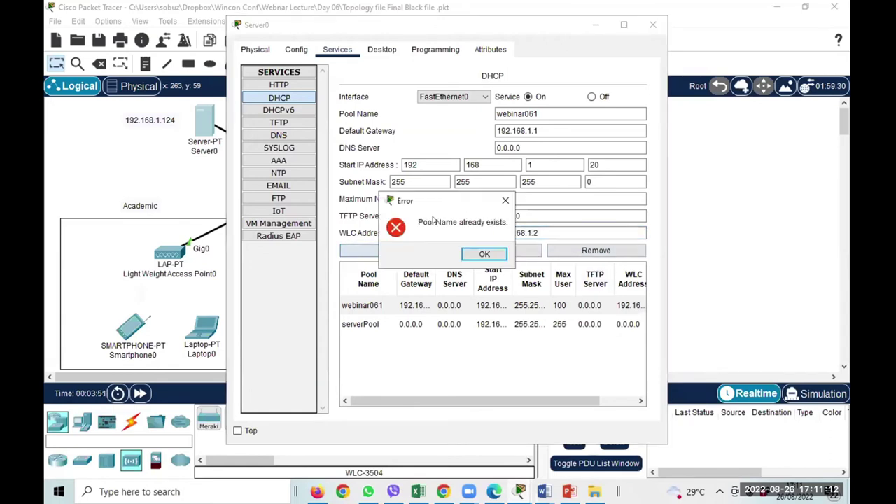
click(483, 254)
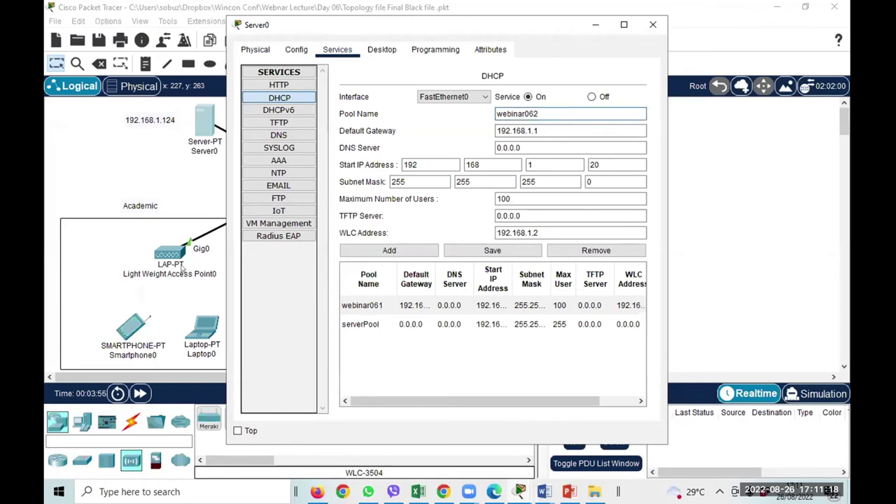
click(389, 250)
click(391, 305)
click(393, 325)
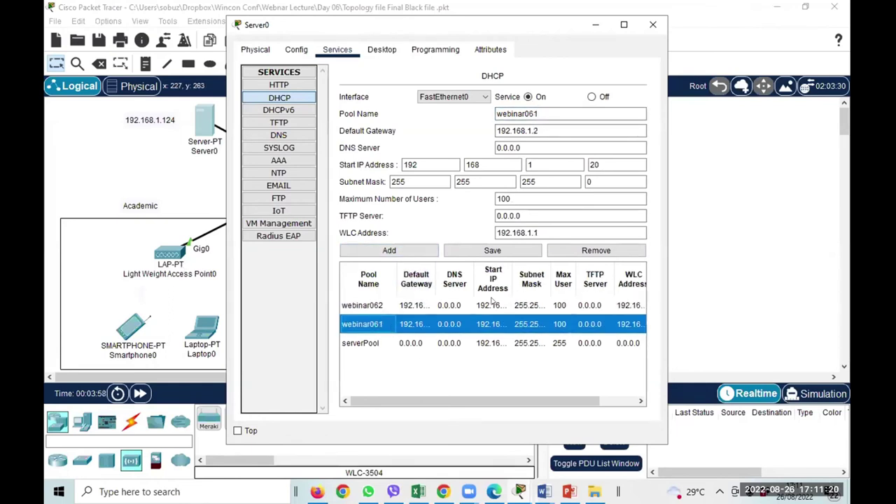
click(595, 250)
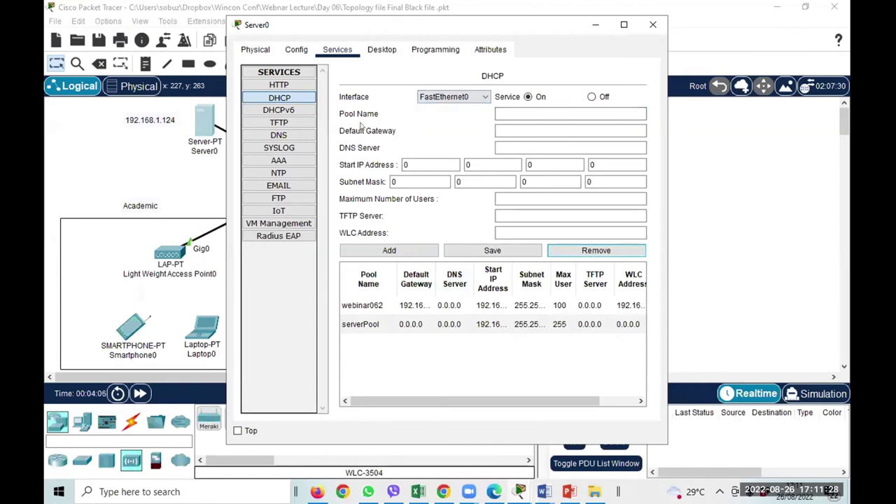
Review webinar062's start address, save the pool, and close Server0.
click(372, 306)
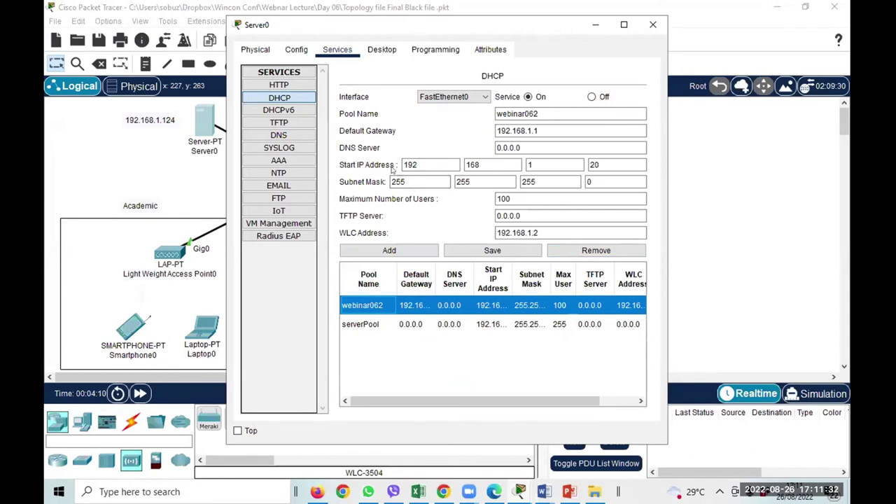
click(606, 167)
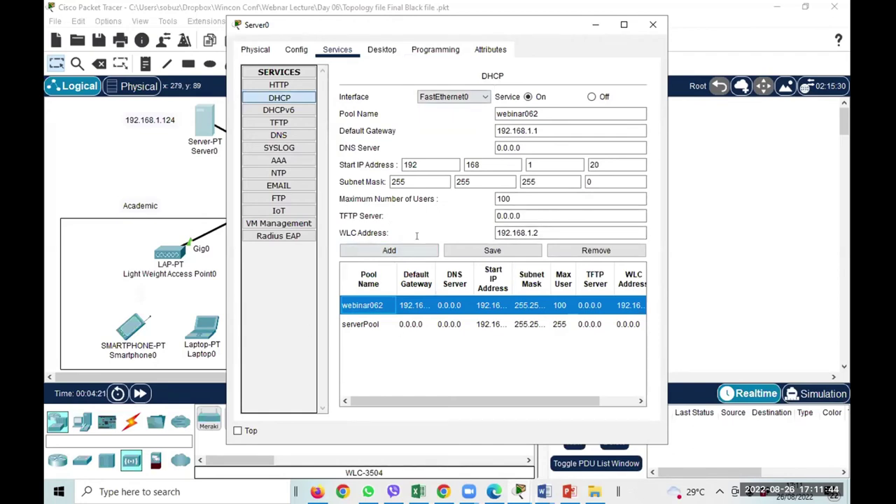
click(492, 249)
click(653, 24)
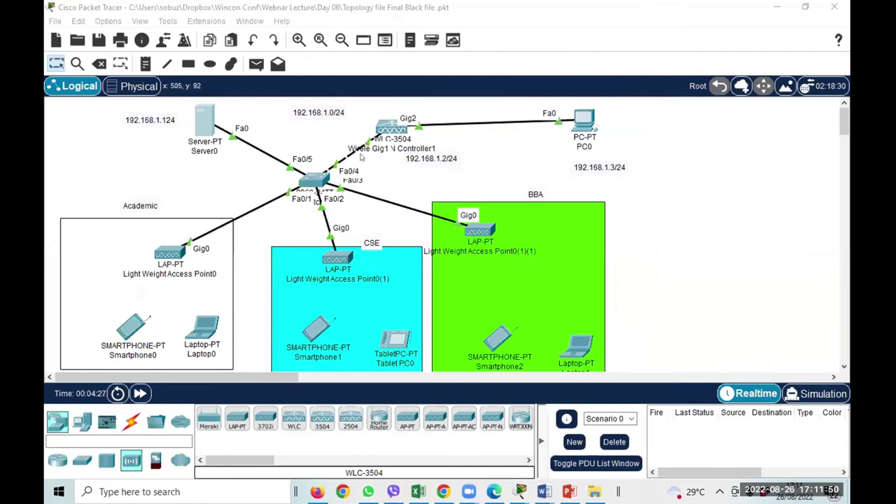
click(390, 130)
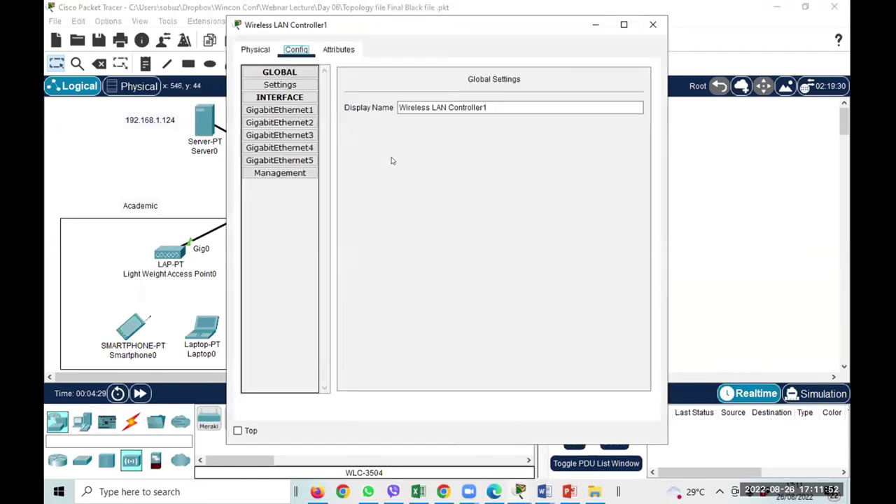
click(291, 174)
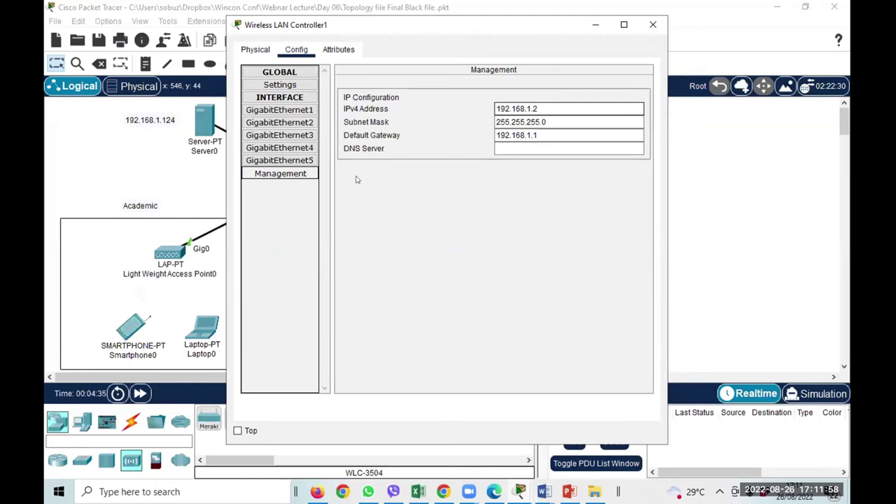
click(606, 136)
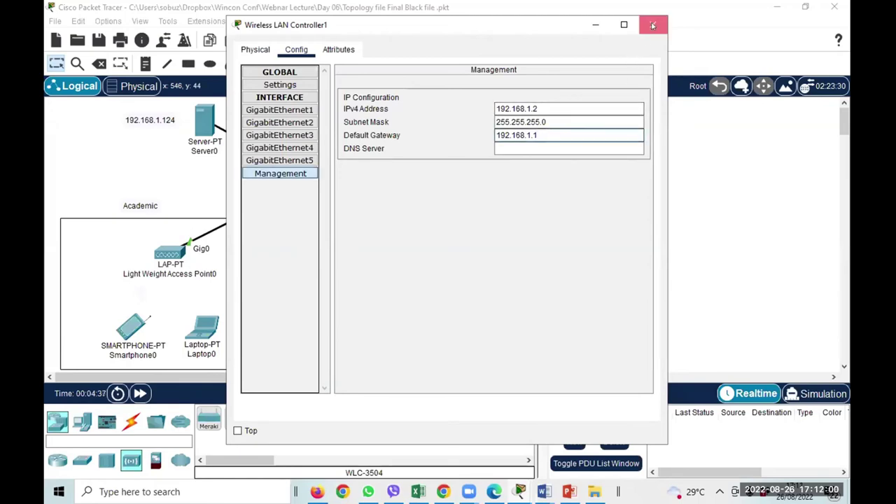
click(653, 25)
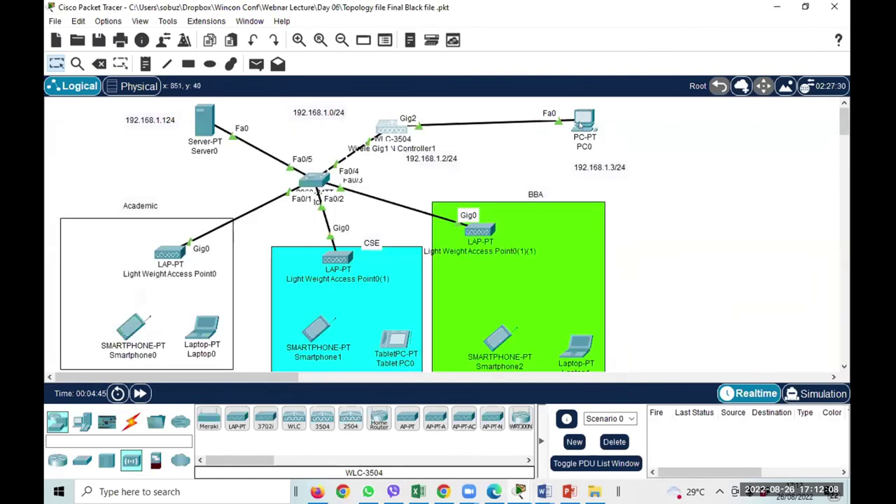
click(580, 125)
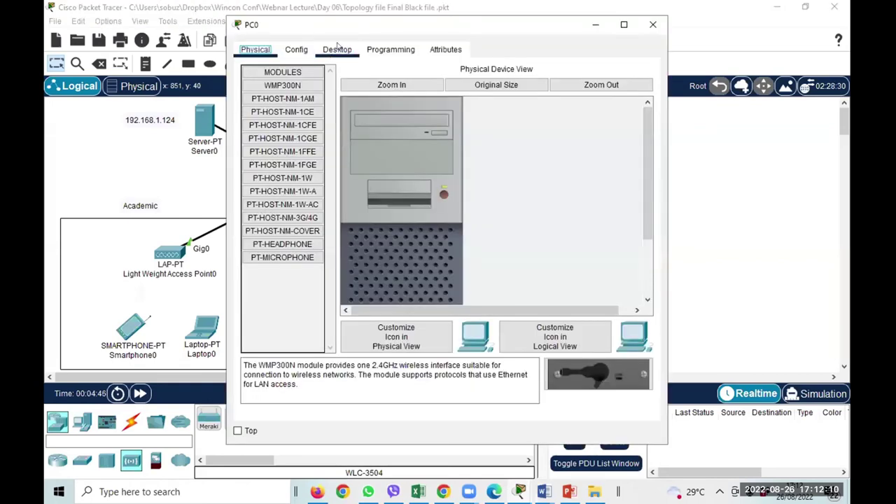
click(336, 49)
click(279, 101)
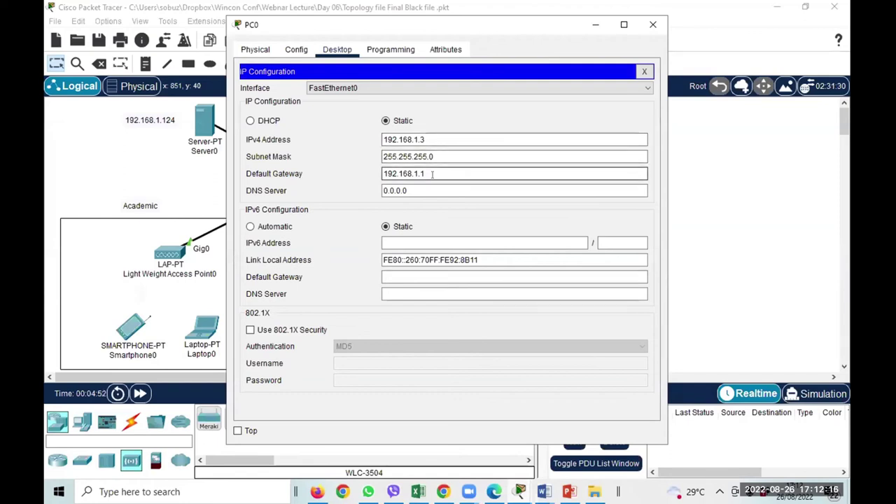
click(653, 25)
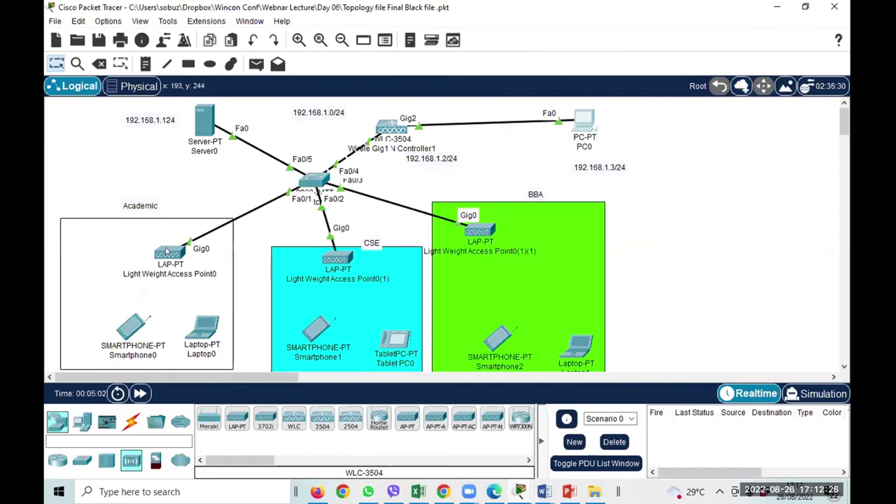
mouse_move(167, 252)
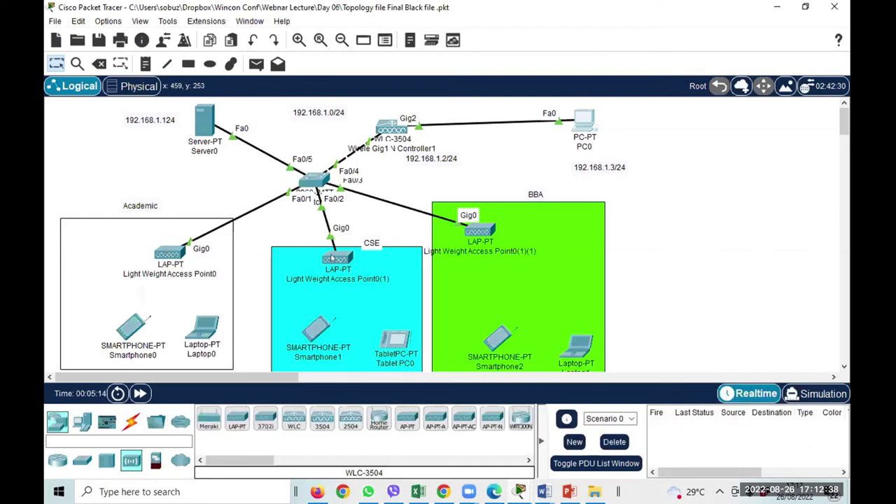
mouse_move(333, 258)
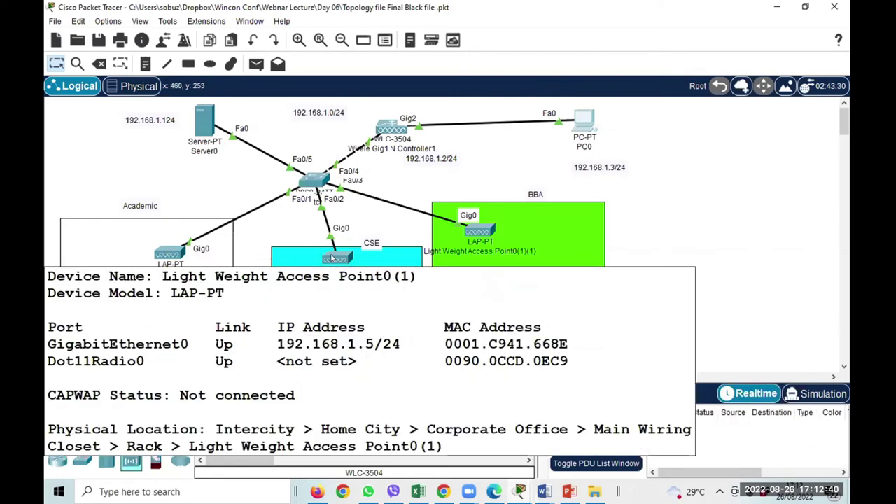
mouse_move(483, 233)
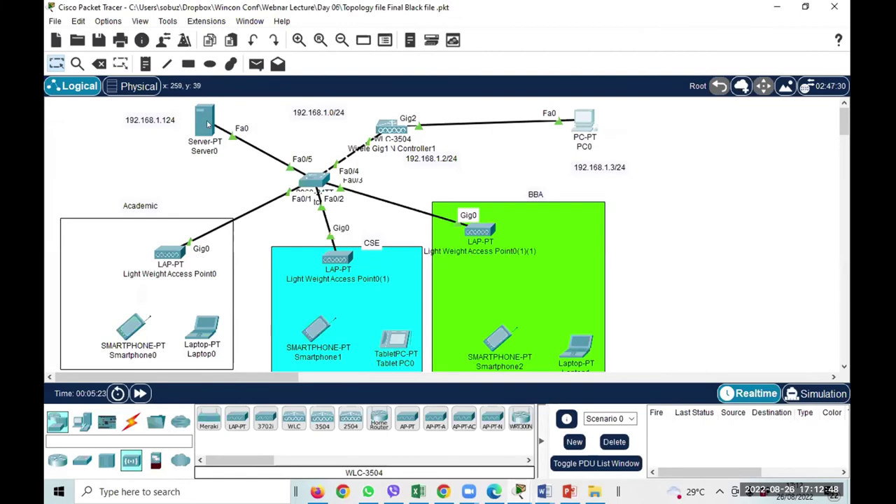
mouse_move(207, 124)
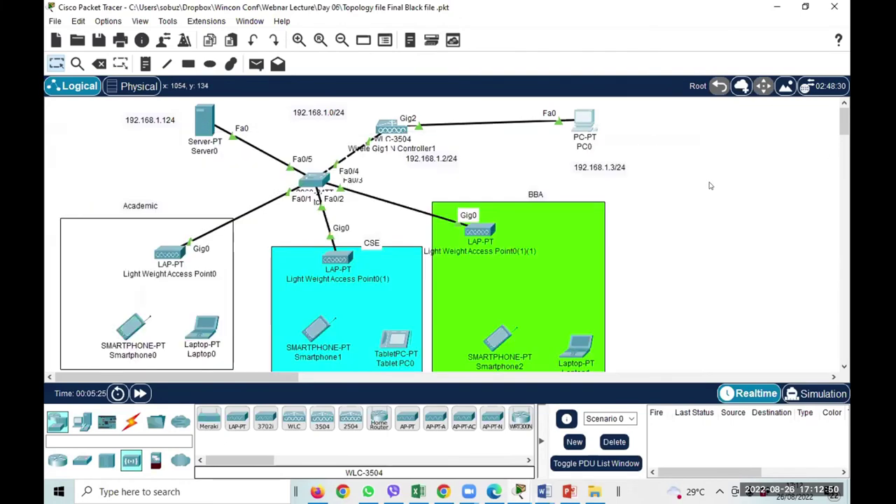
Open PC0's web browser and load the controller address 192.168.1.2.
click(583, 124)
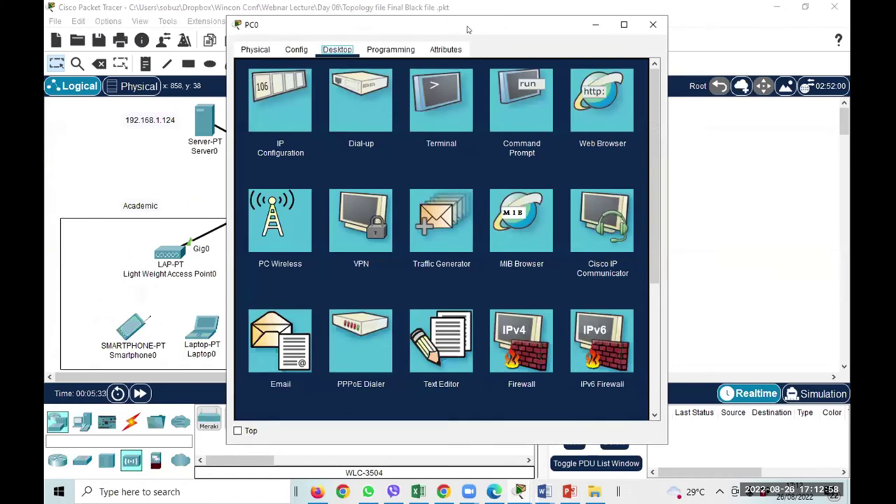
drag(468, 30, 529, 79)
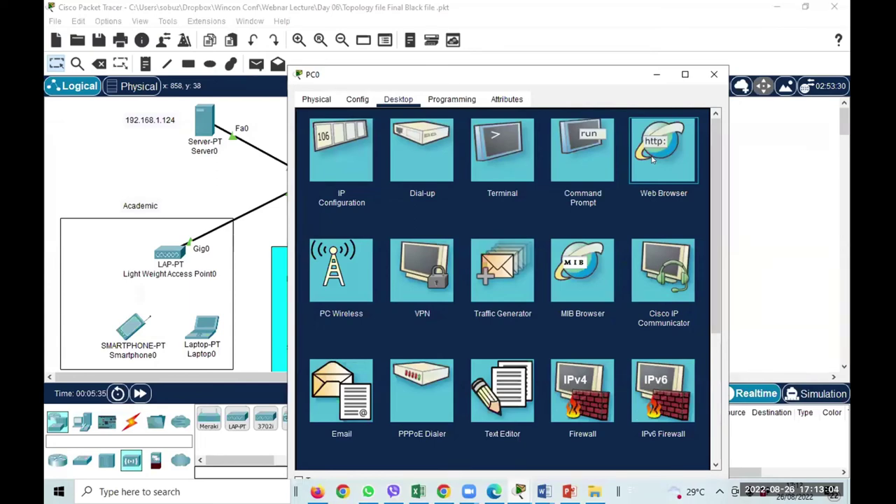
click(652, 159)
click(402, 135)
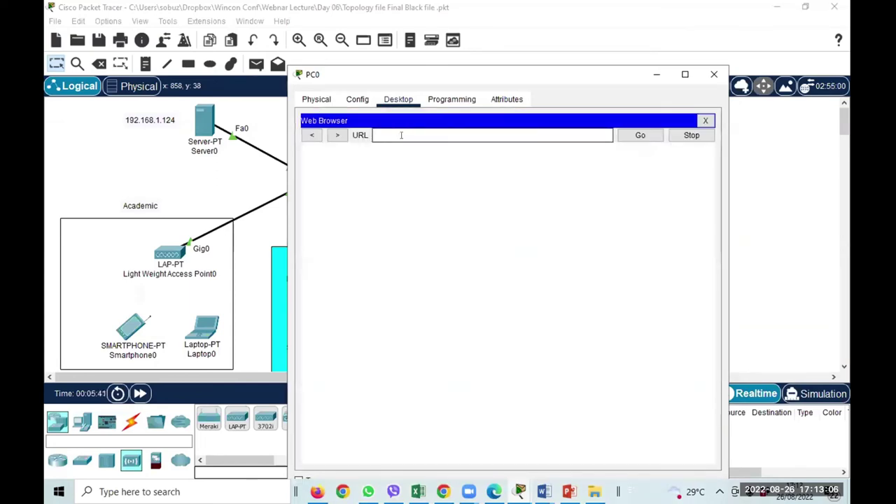
text(192.168)
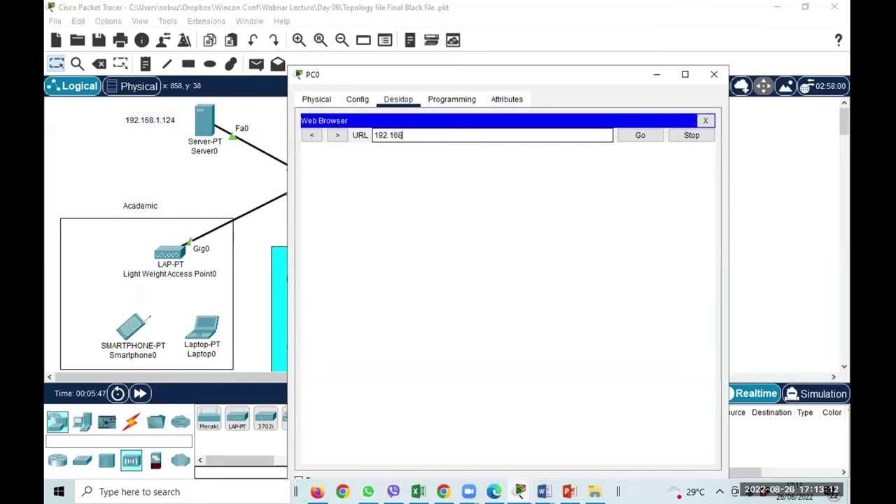
text(.1)
text(.2)
key(Return)
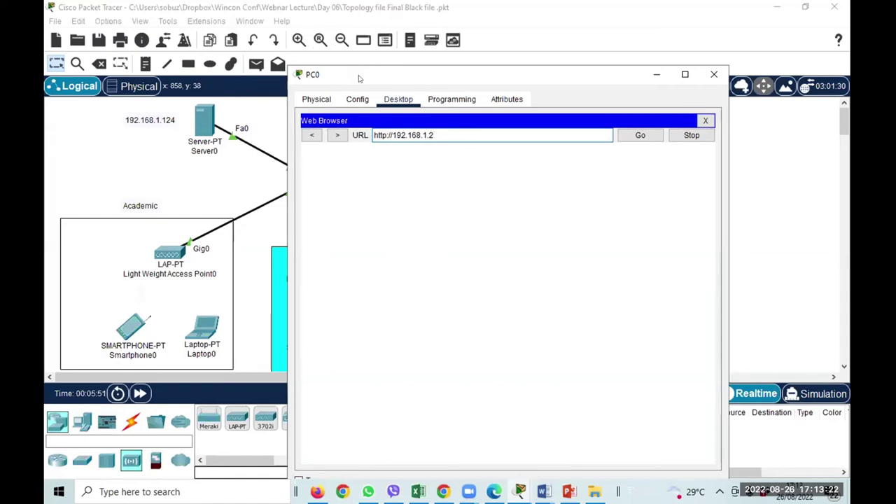
drag(360, 78, 480, 54)
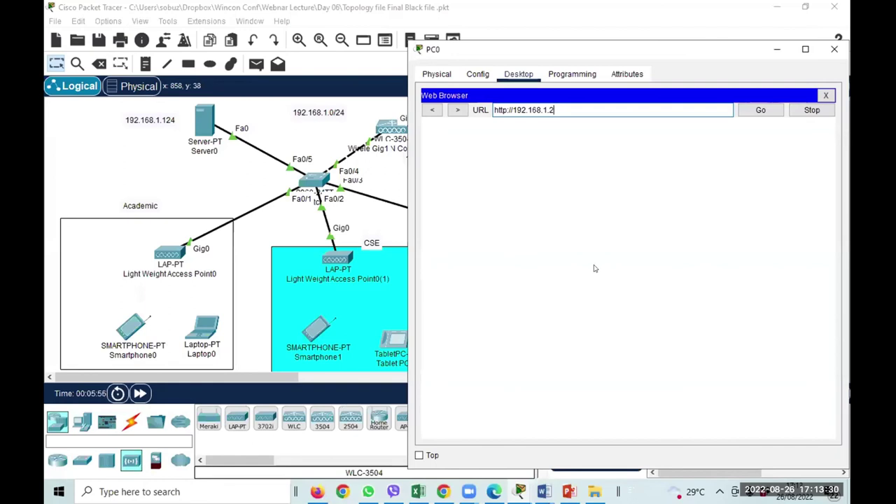
mouse_move(543, 491)
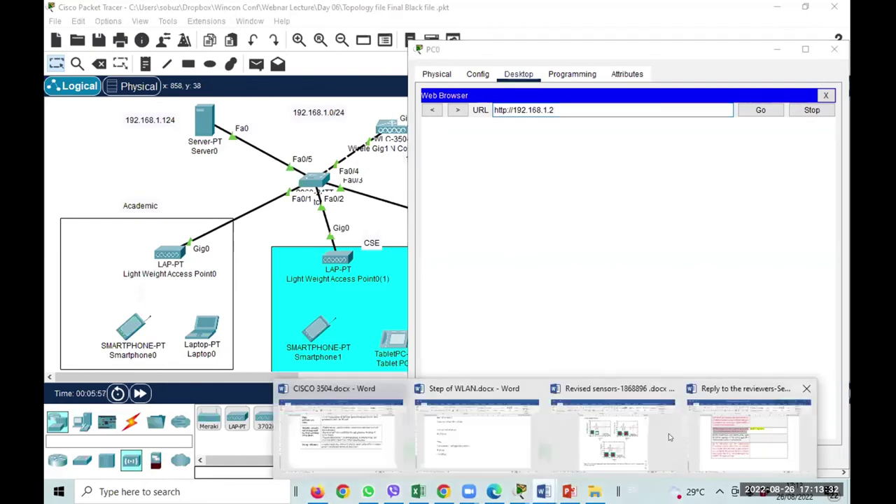
click(476, 431)
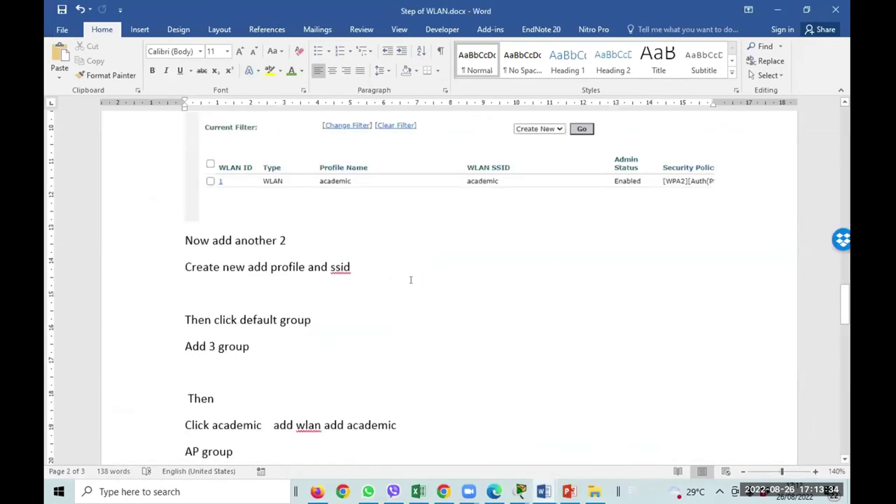
scroll(411, 281, up, 10)
scroll(415, 276, down, 3)
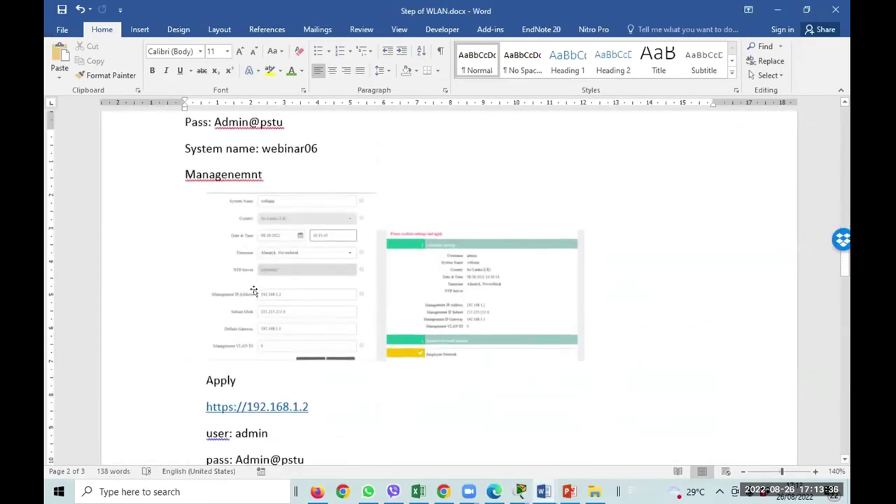
scroll(253, 291, up, 10)
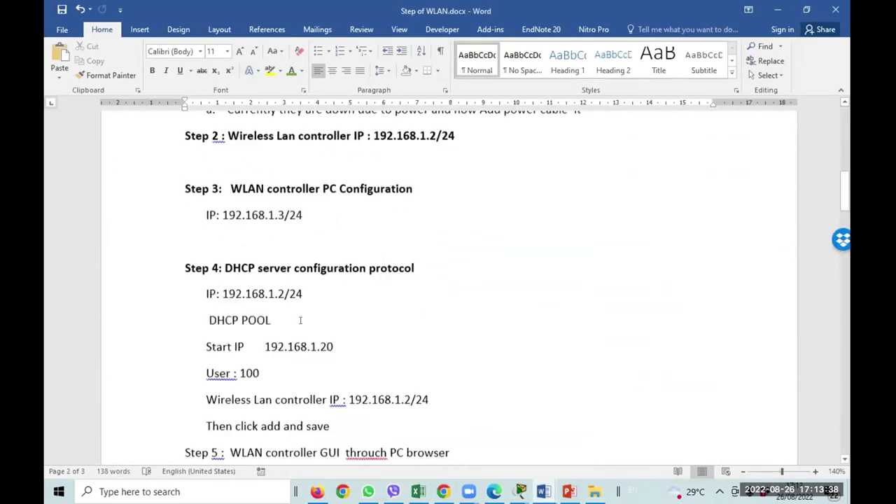
scroll(300, 320, up, 10)
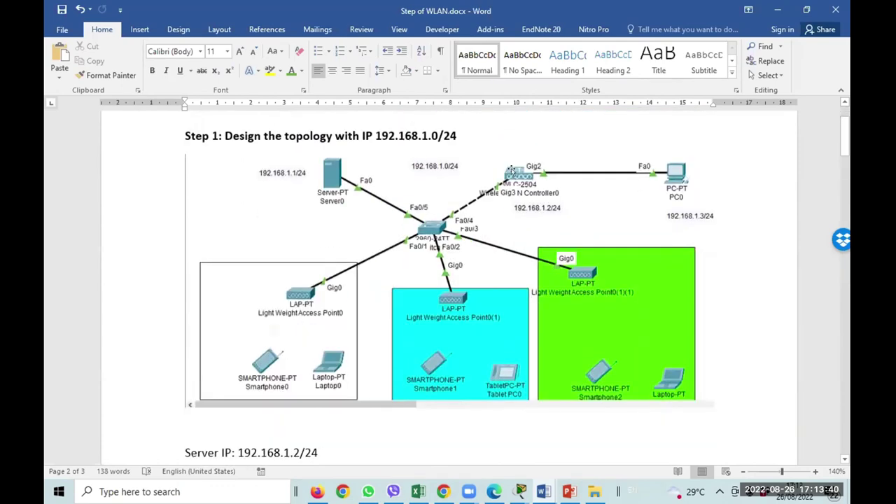
click(777, 10)
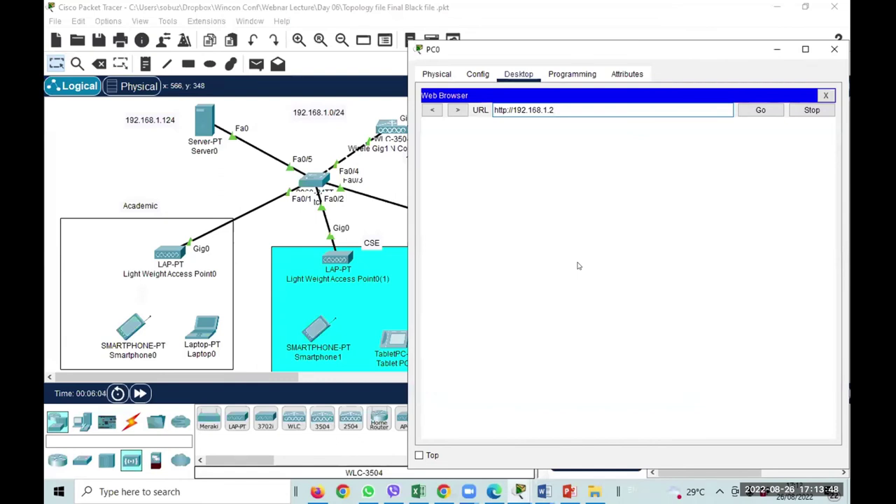
Cycle PC0's tabs back to Desktop so the Cisco 3500 Series WLC page loads from 192.168.1.2.
drag(516, 54, 406, 42)
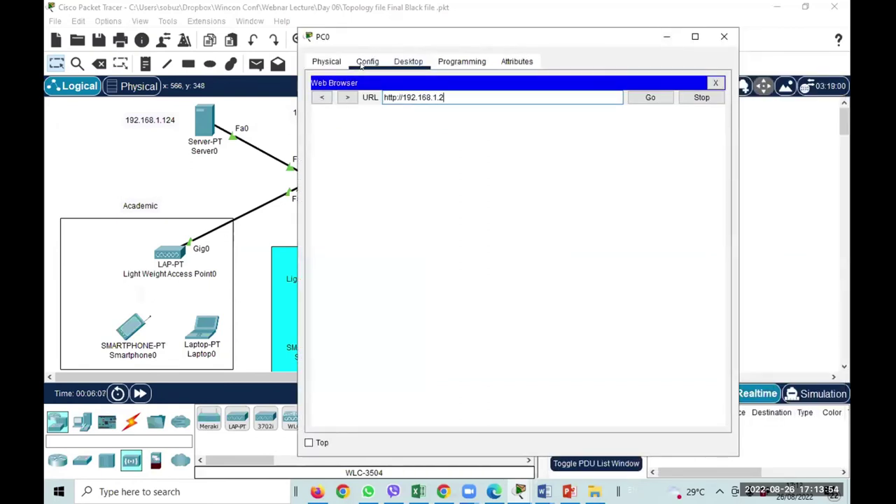
click(361, 63)
click(327, 64)
click(432, 65)
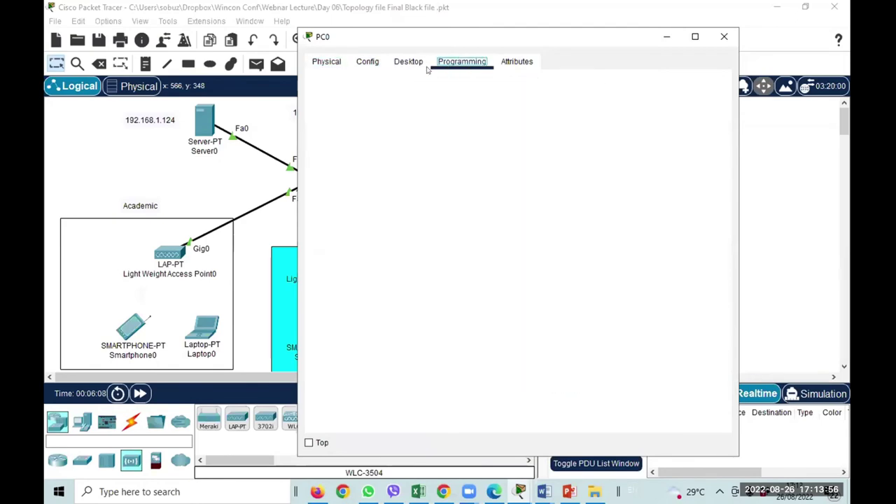
click(409, 62)
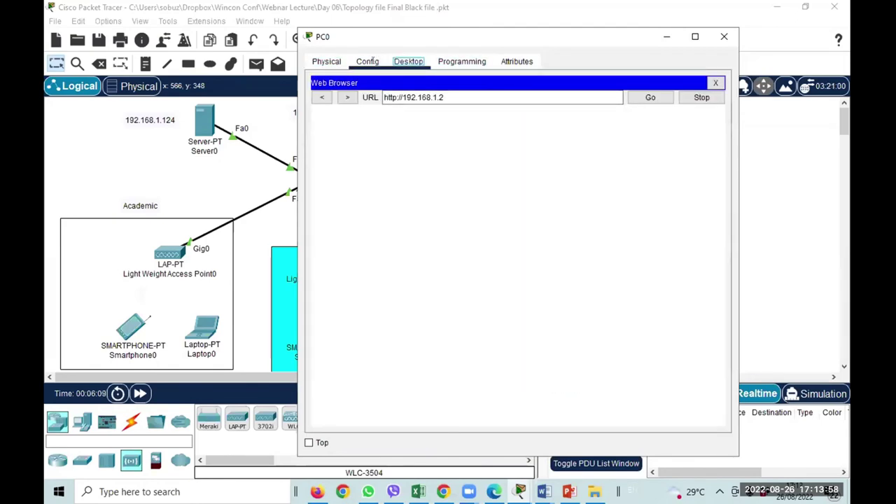
click(371, 61)
click(410, 61)
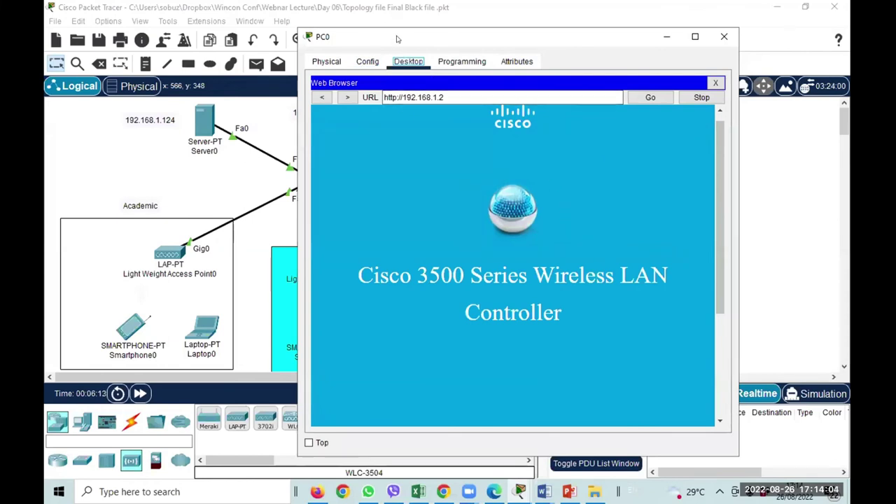
drag(442, 46, 490, 43)
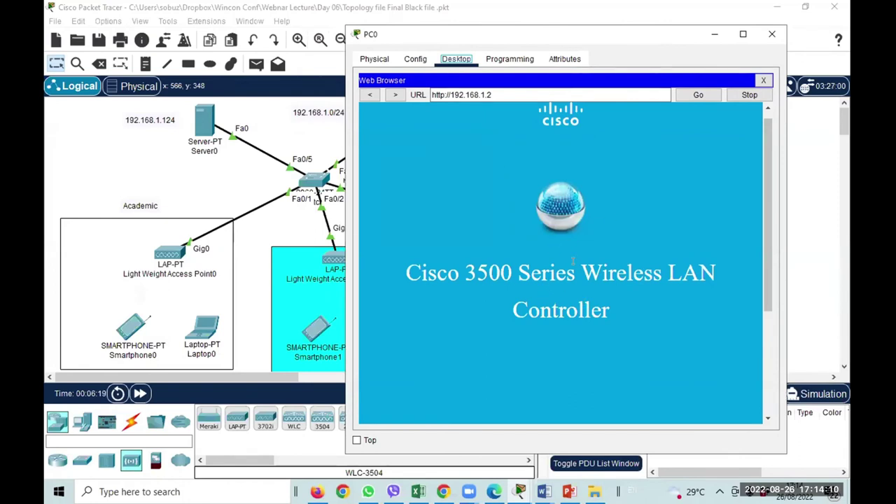
scroll(560, 273, down, 3)
Create the controller account with username admin, entering the password and its confirmation, and submit.
click(529, 298)
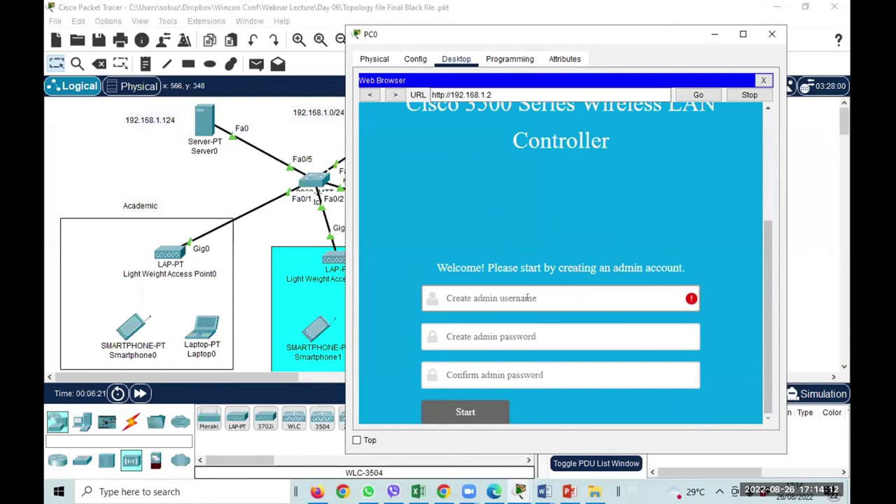
text(admin)
key(Tab)
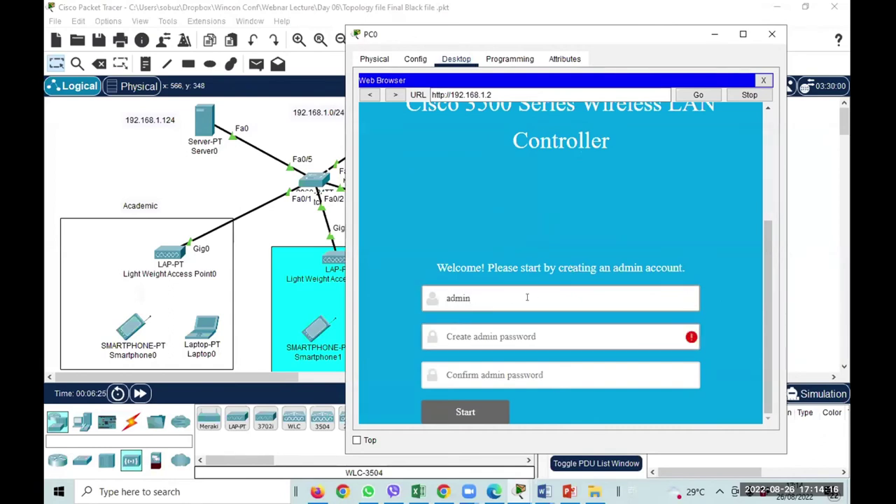
text(Ci)
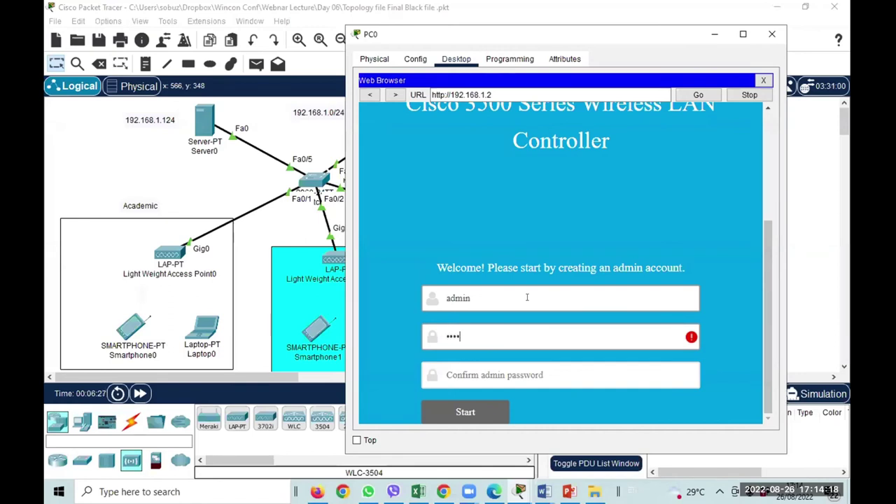
text(sco1234)
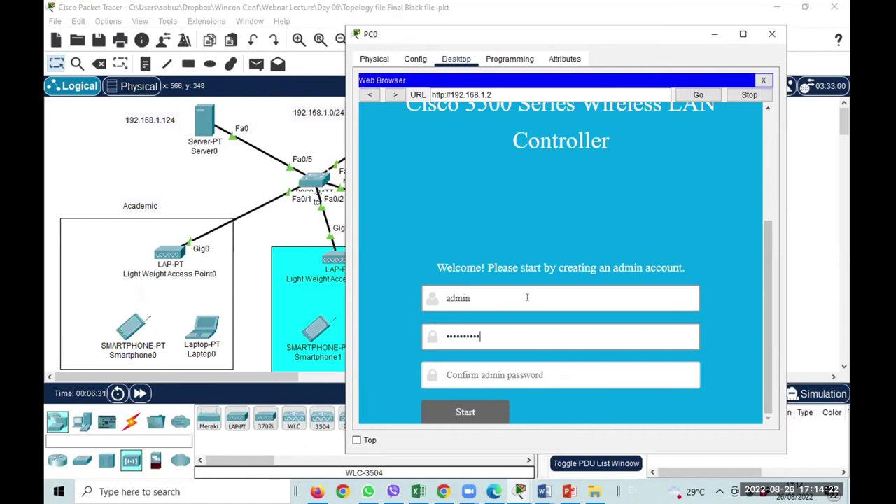
click(496, 374)
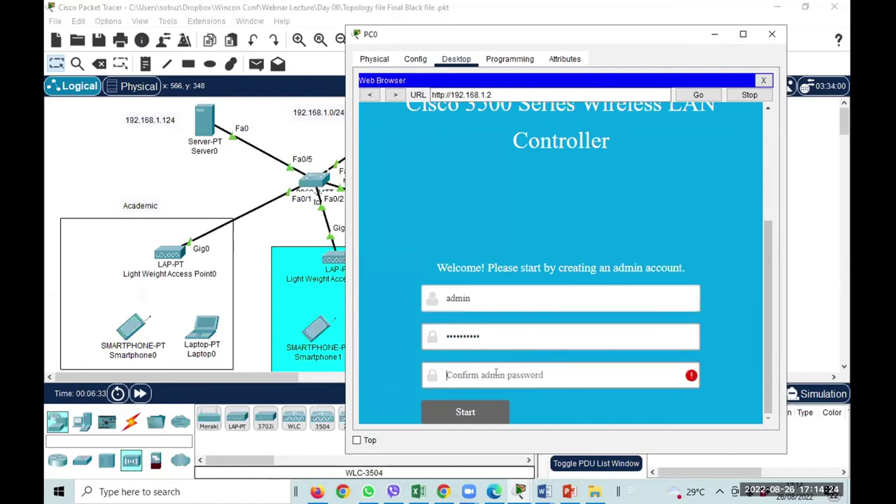
text(cisc)
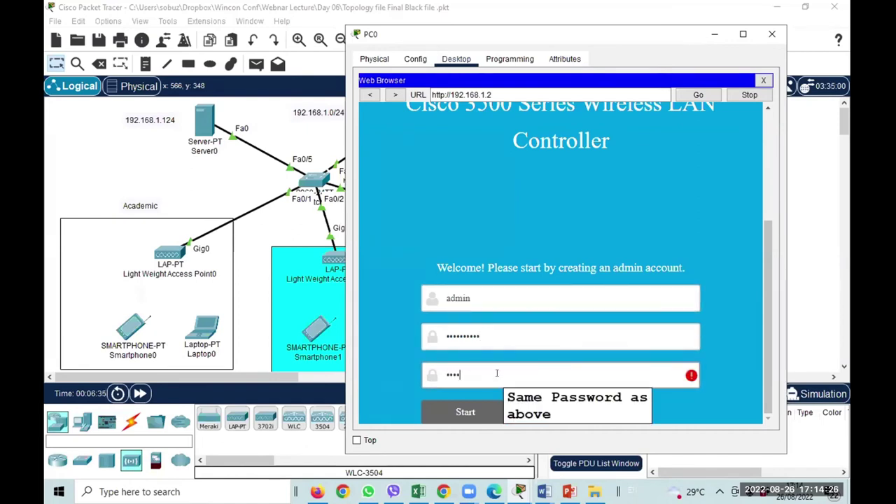
text(o12345)
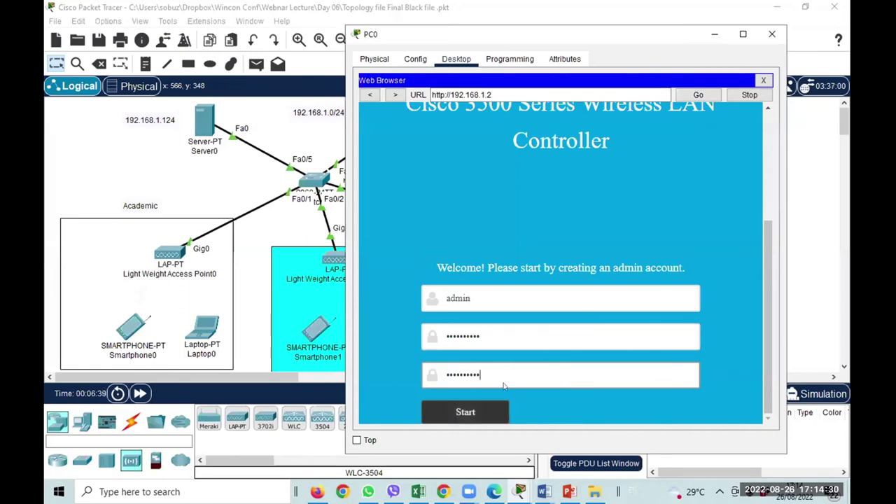
click(499, 413)
click(594, 195)
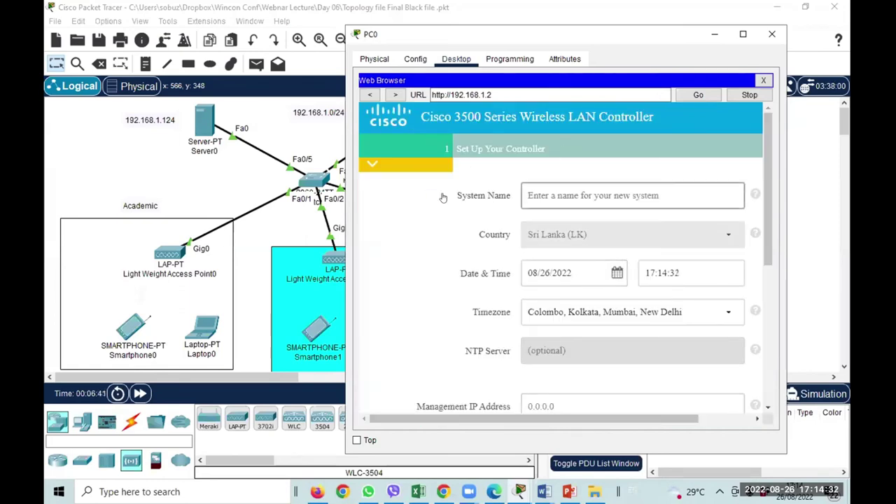
Enter 'webinar' as the controller's system name.
click(551, 196)
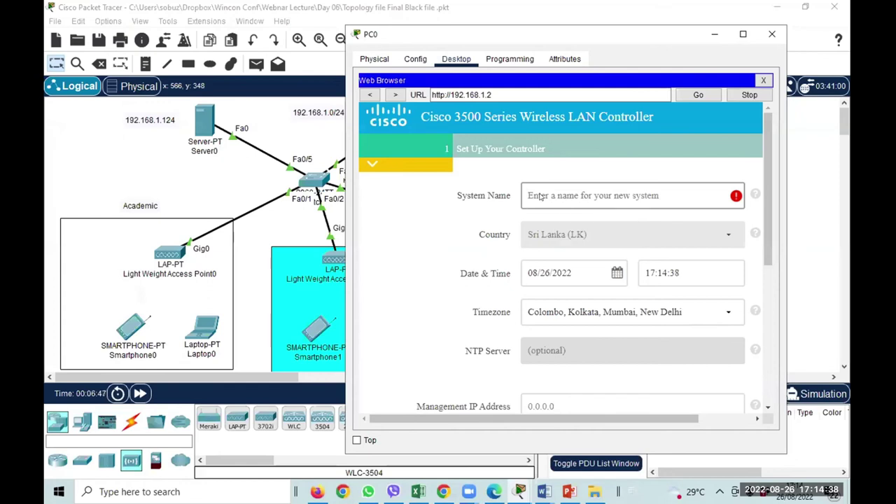
click(572, 467)
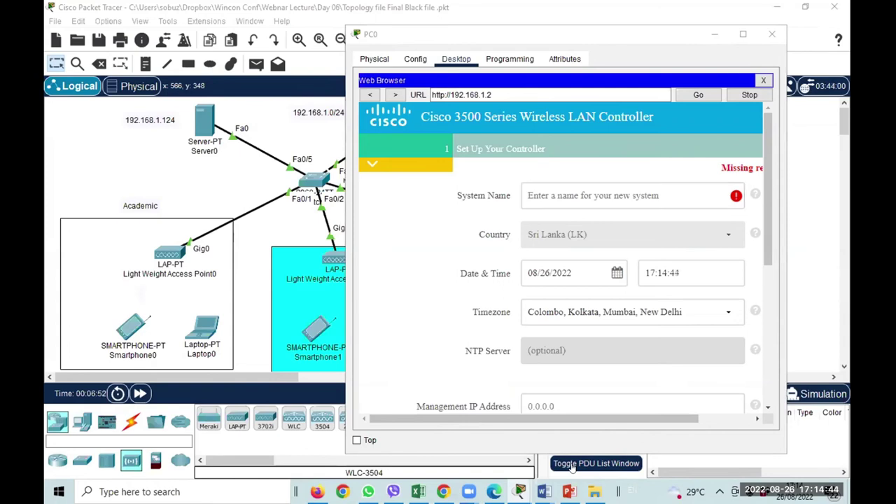
click(560, 197)
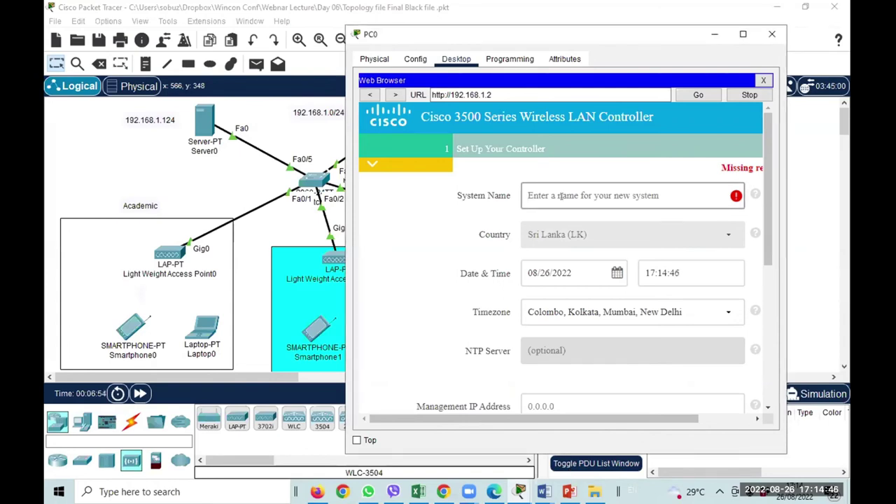
text(webinar)
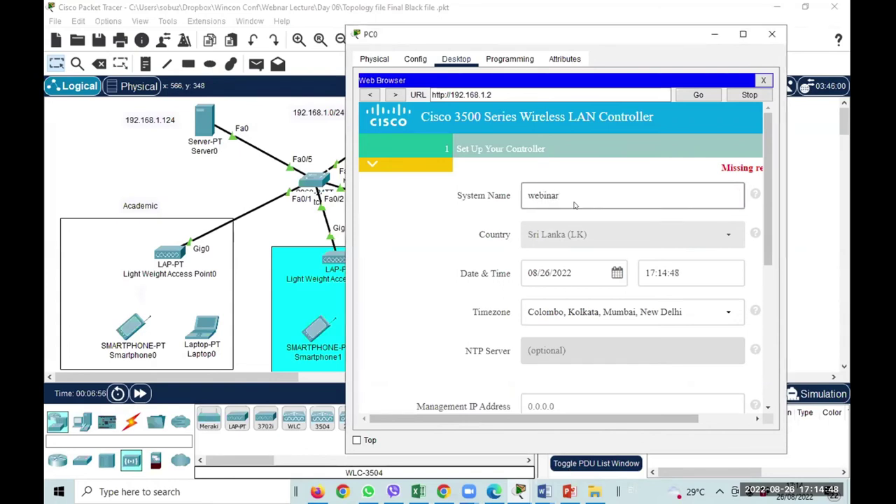
Set management IP 192.168.1.2, mask 255.255.255.0 and gateway 192.168.1.1, then continue.
scroll(566, 300, down, 1)
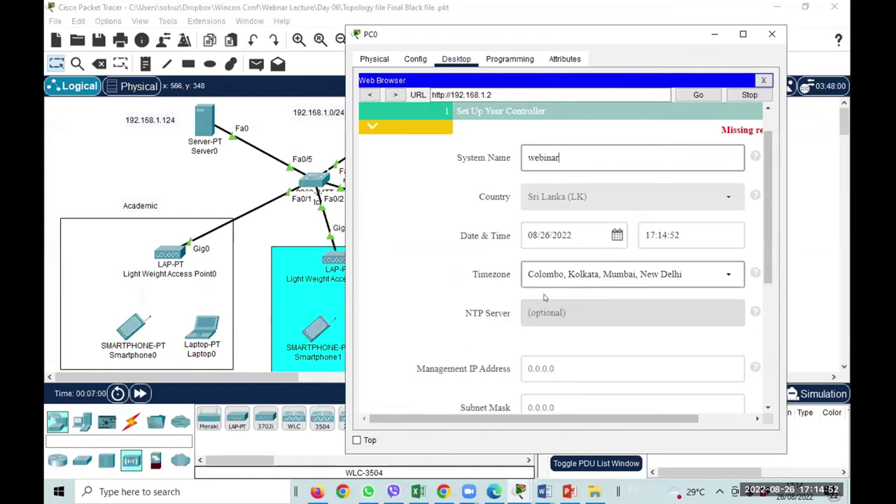
scroll(545, 298, down, 2)
click(581, 300)
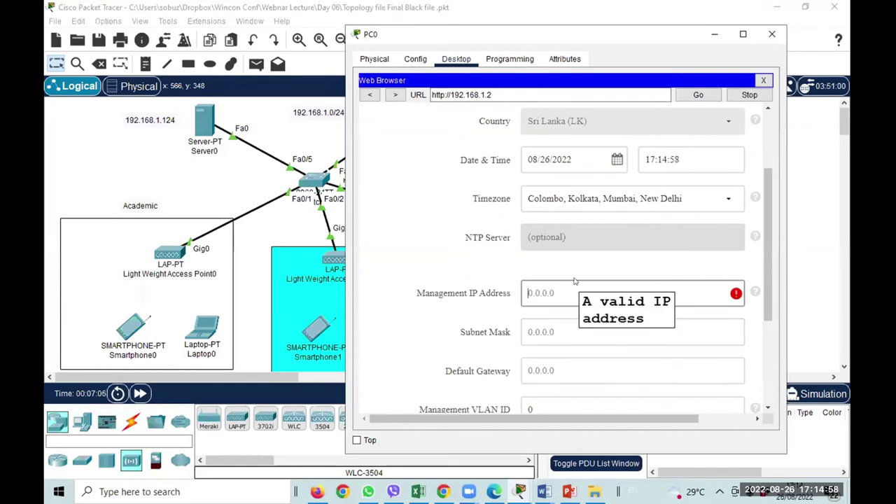
text(192)
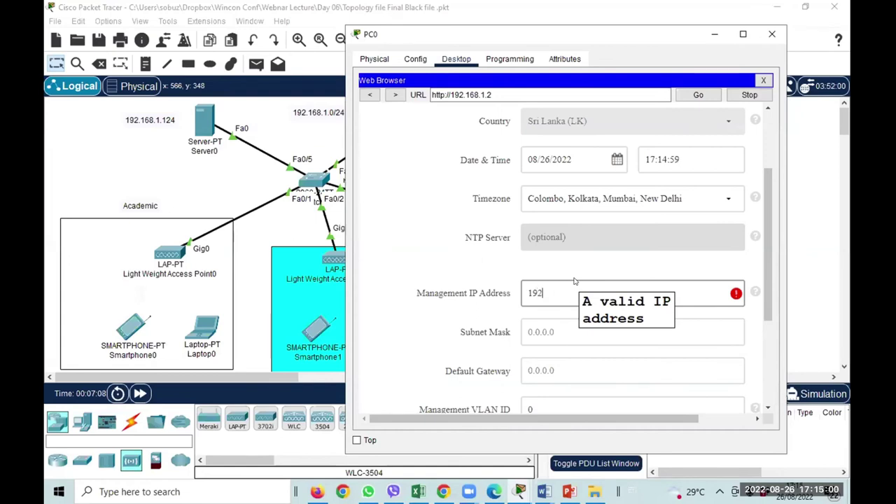
text(.168.1.2)
click(565, 335)
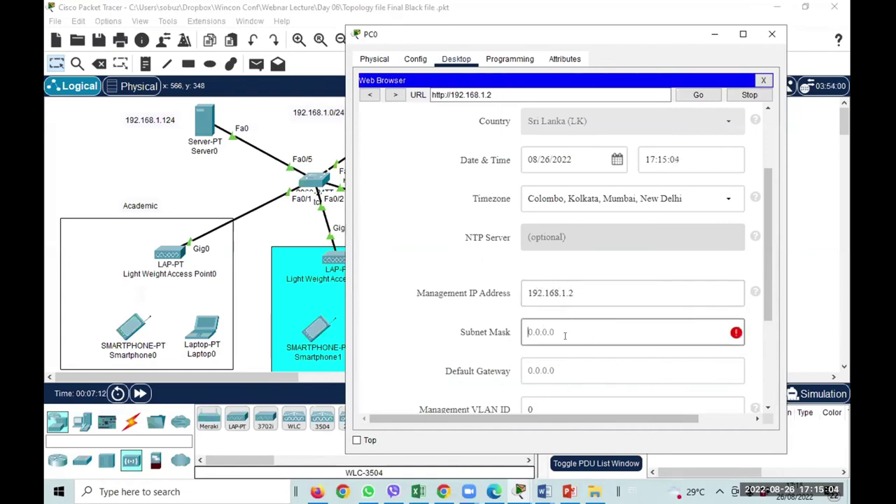
text(255)
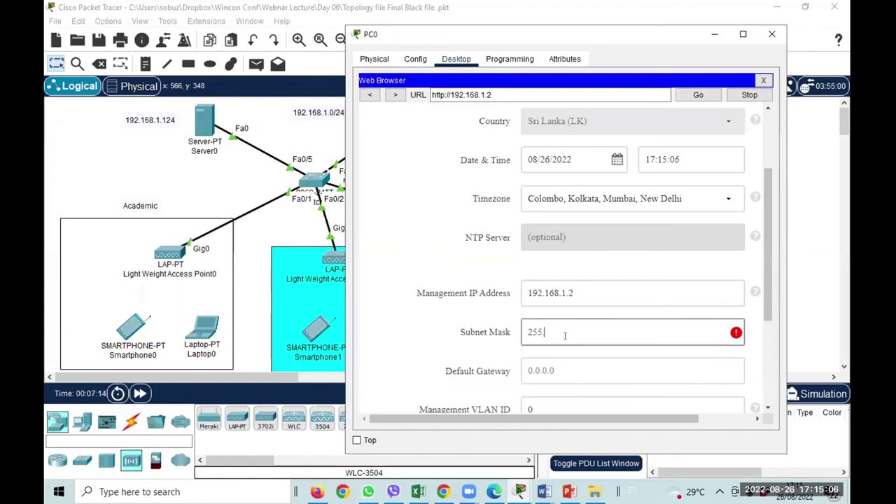
text(.255.255.0)
click(543, 364)
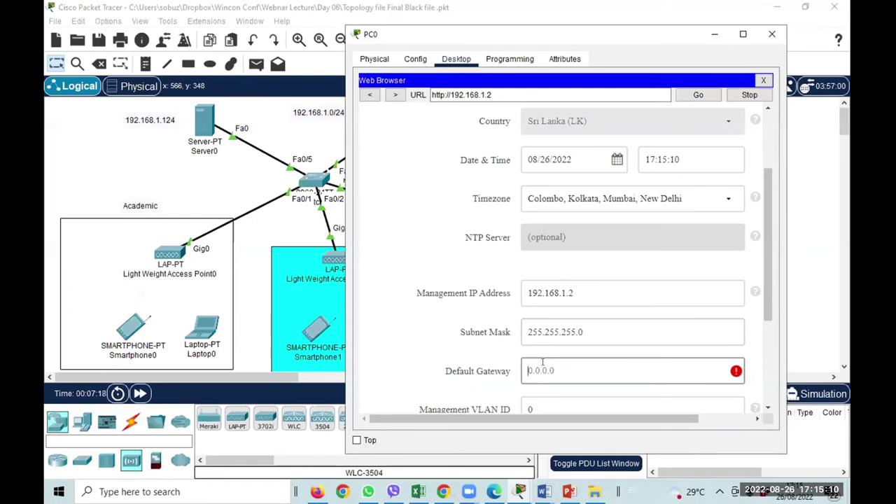
text(192)
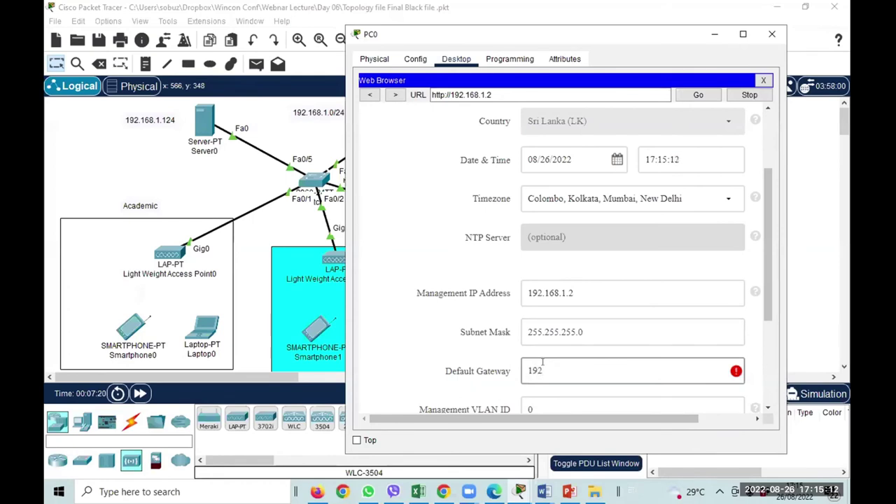
text(.168.1.1)
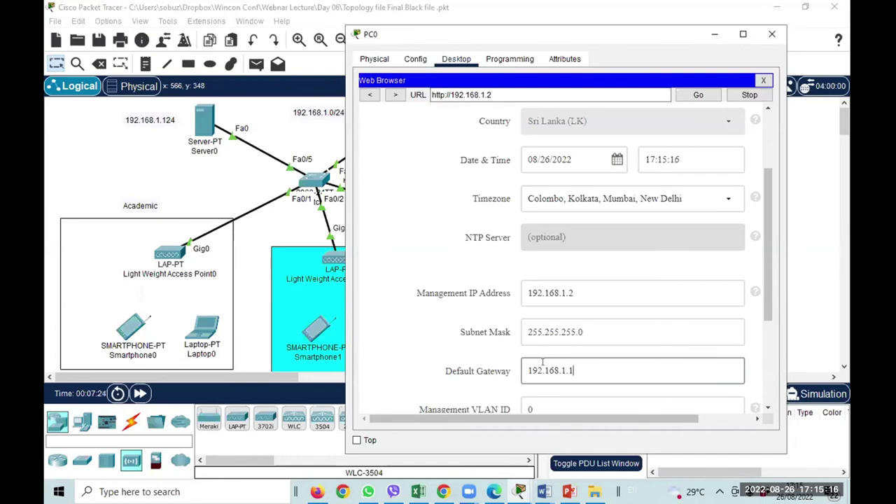
scroll(543, 362, down, 2)
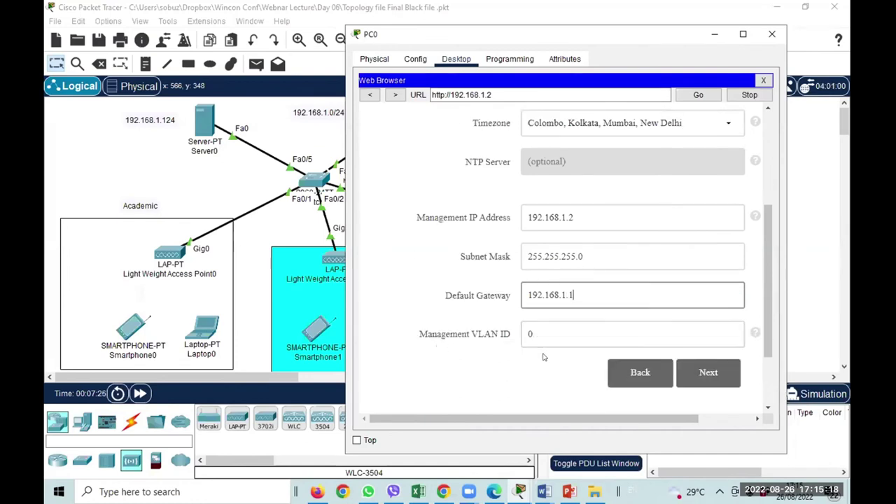
click(693, 371)
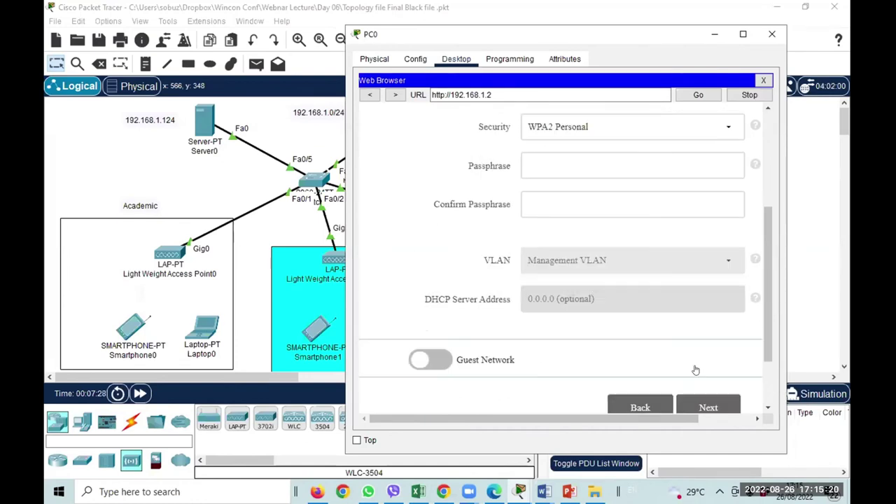
scroll(610, 350, up, 4)
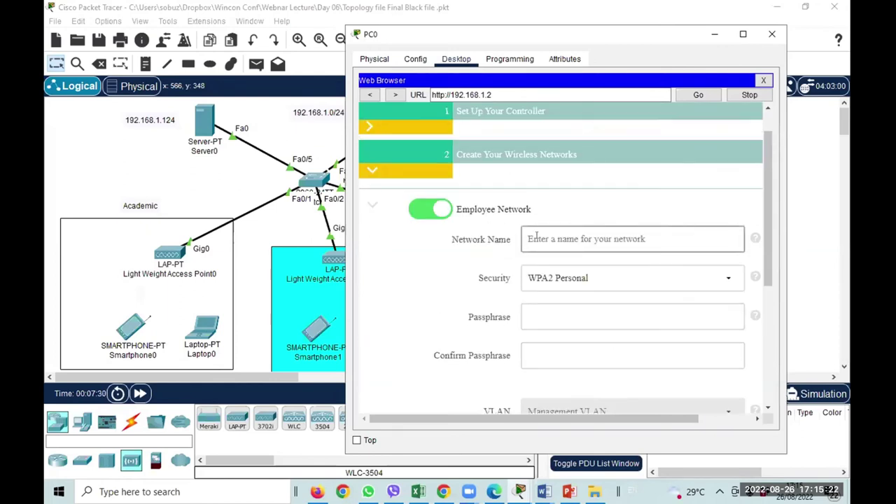
Name the employee network 'academic' and enter and confirm its WPA2 Personal passphrase.
click(544, 239)
text(a)
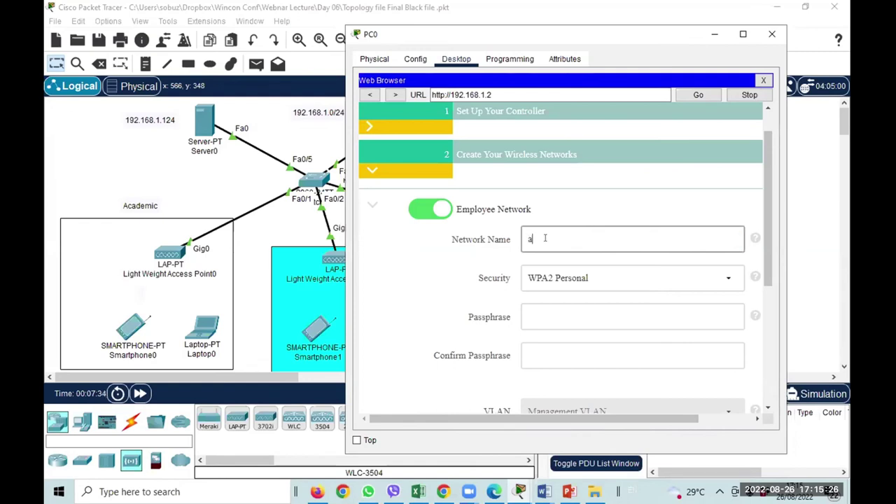
text(cademic)
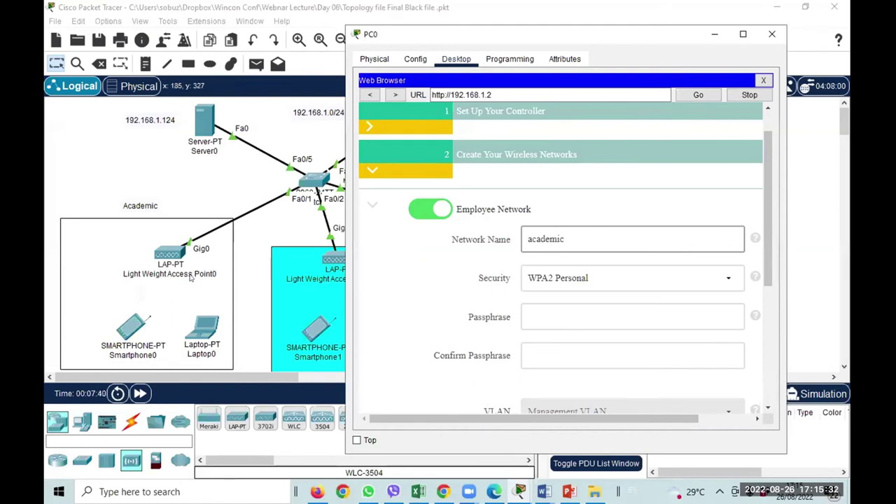
scroll(570, 296, down, 1)
click(549, 277)
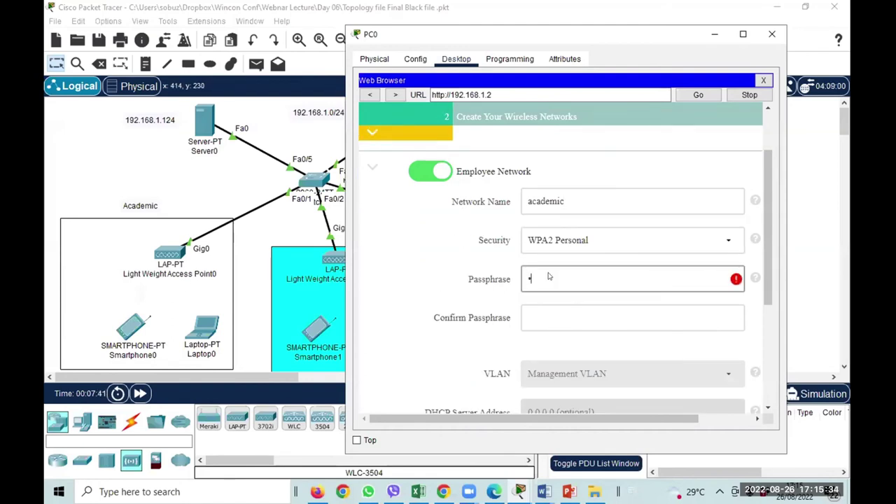
text(cisco123)
click(546, 310)
text(cis)
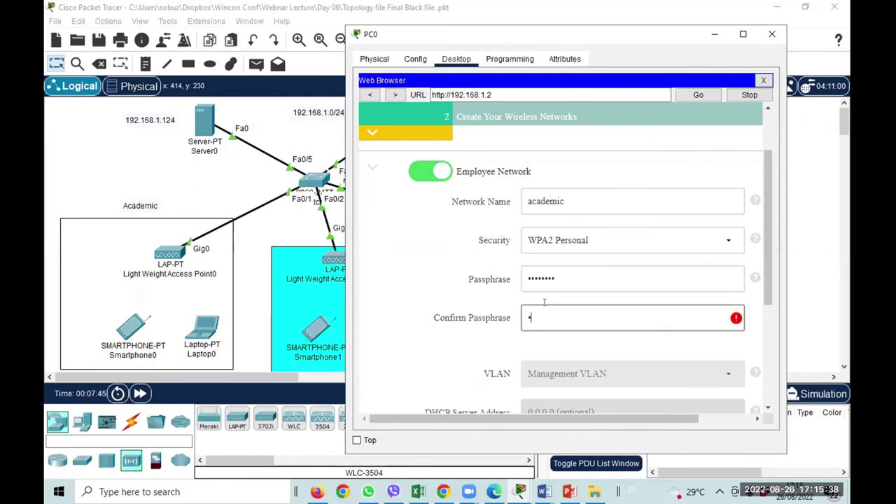
text(co123)
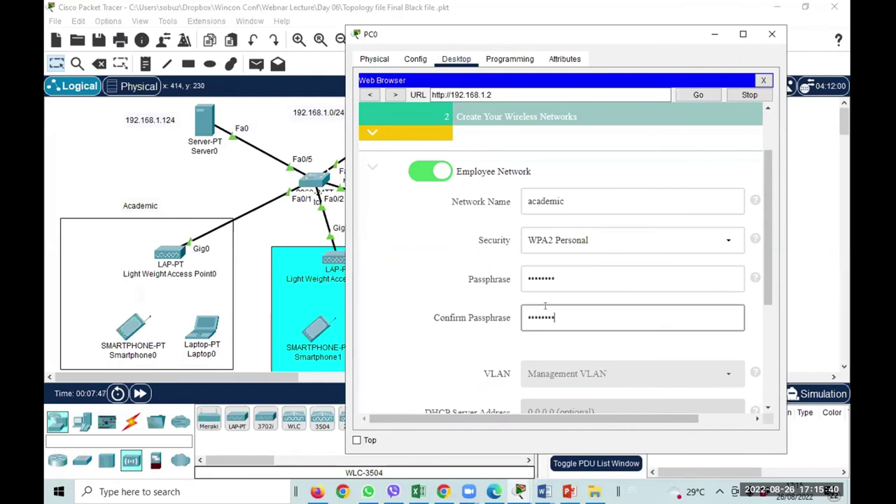
scroll(526, 336, down, 2)
scroll(581, 353, down, 3)
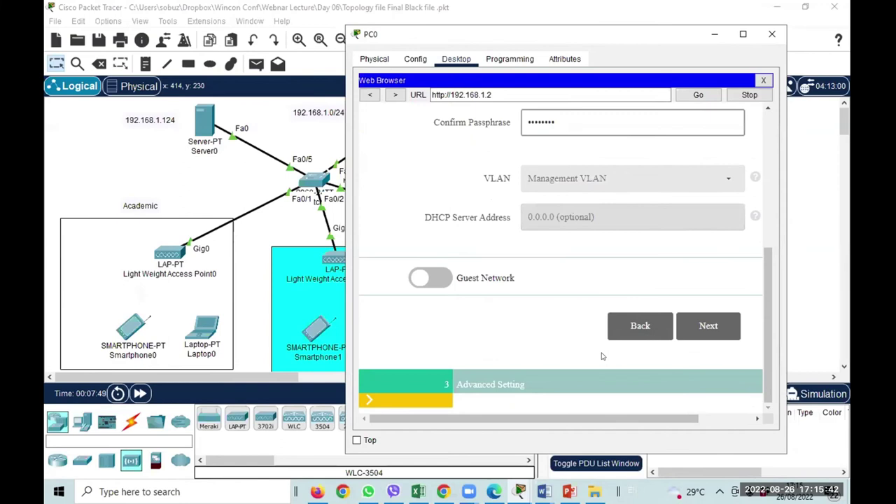
click(724, 327)
click(724, 327)
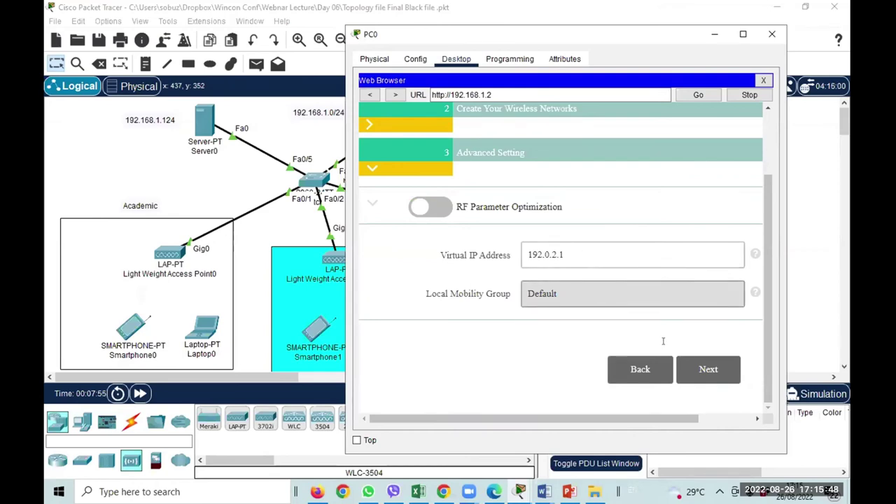
Review the controller configuration summary page.
click(703, 371)
scroll(649, 320, down, 5)
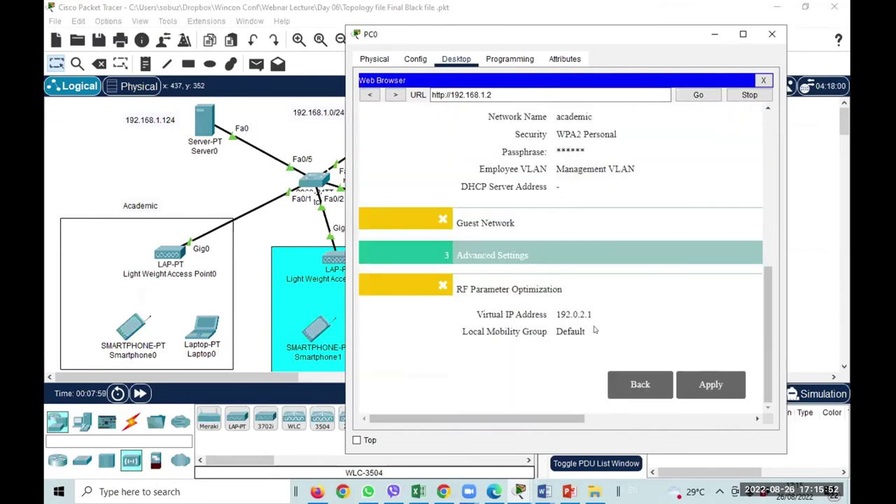
scroll(554, 302, up, 6)
scroll(522, 290, down, 1)
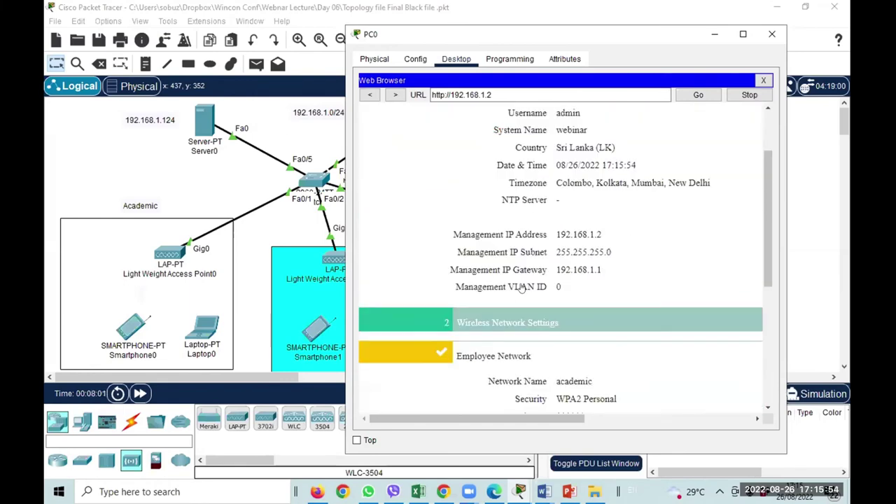
scroll(522, 290, down, 1)
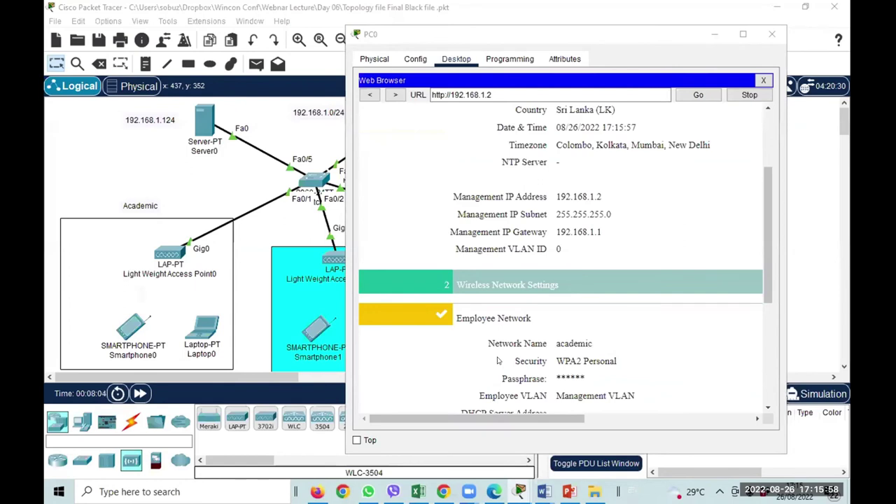
scroll(498, 361, down, 6)
scroll(532, 298, up, 5)
scroll(525, 301, down, 5)
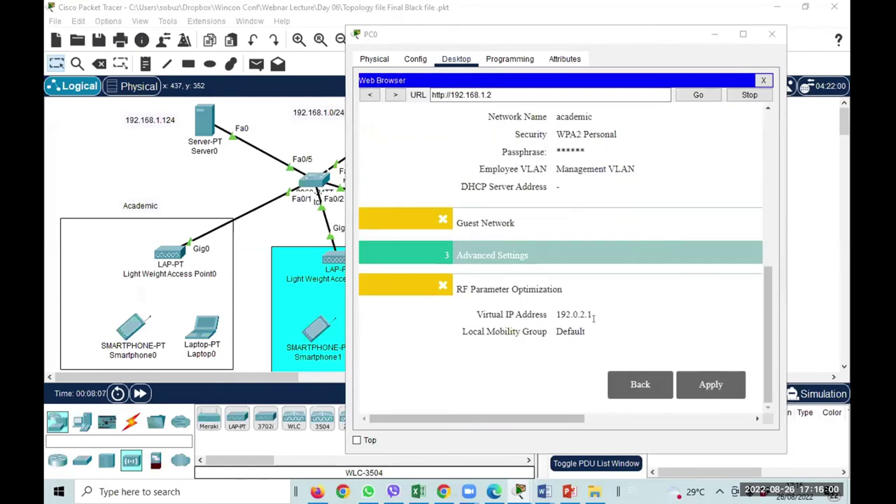
Apply the configuration, confirm the reboot prompt, and close PC0's window.
click(703, 384)
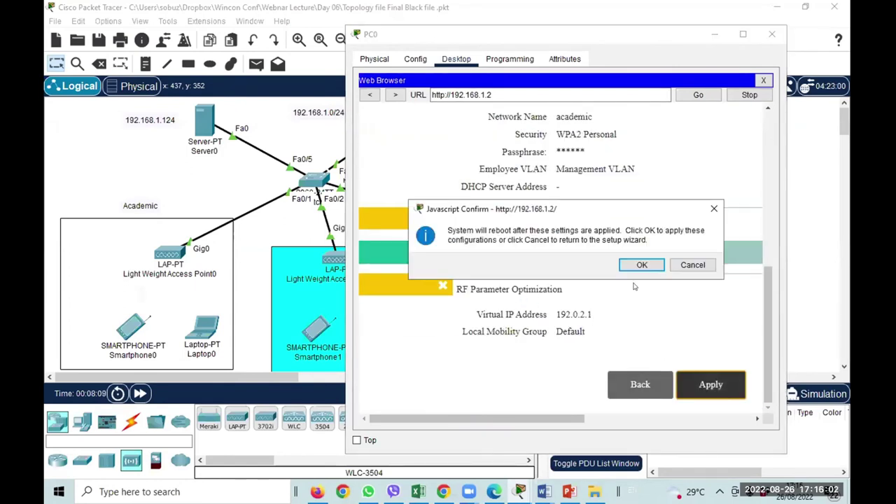
click(641, 265)
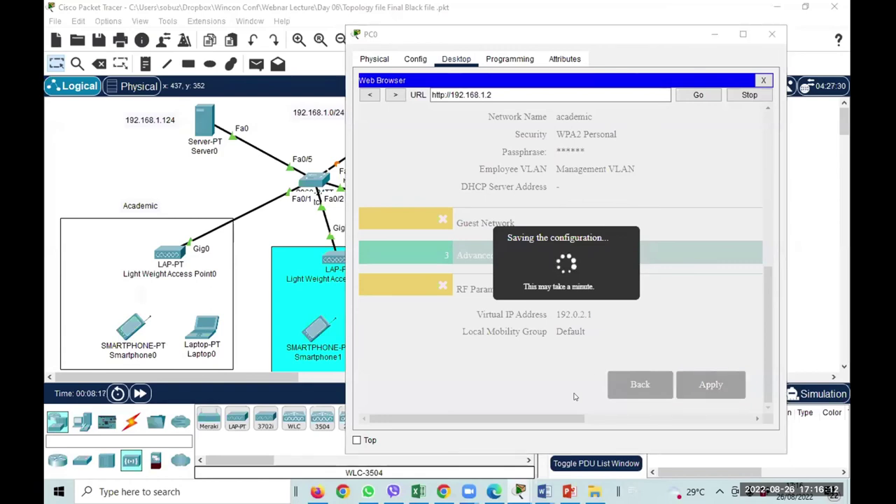
mouse_move(495, 491)
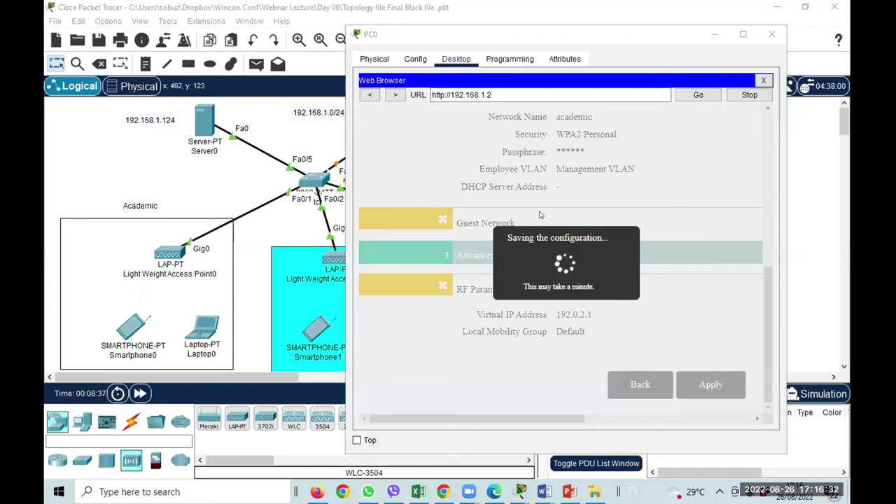
click(773, 34)
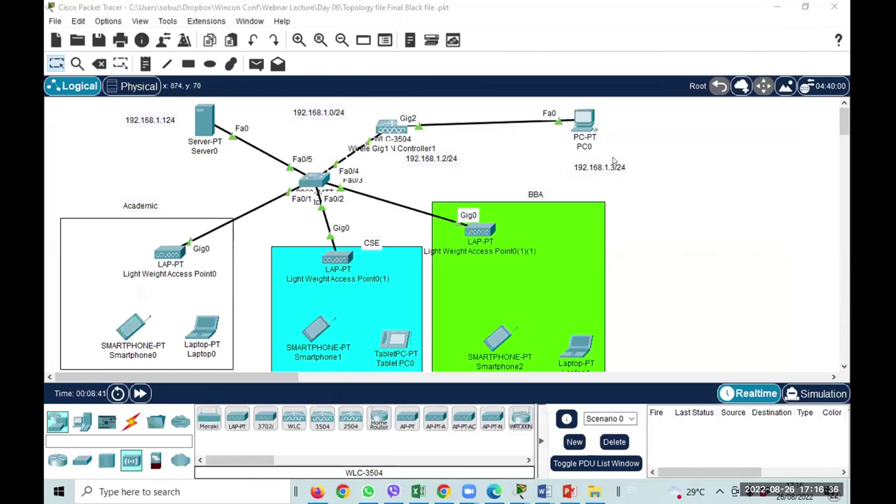
click(593, 126)
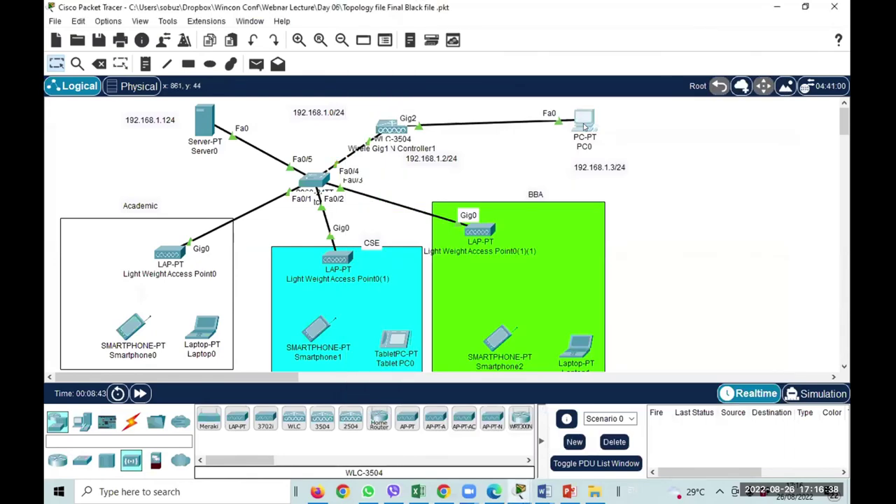
click(607, 109)
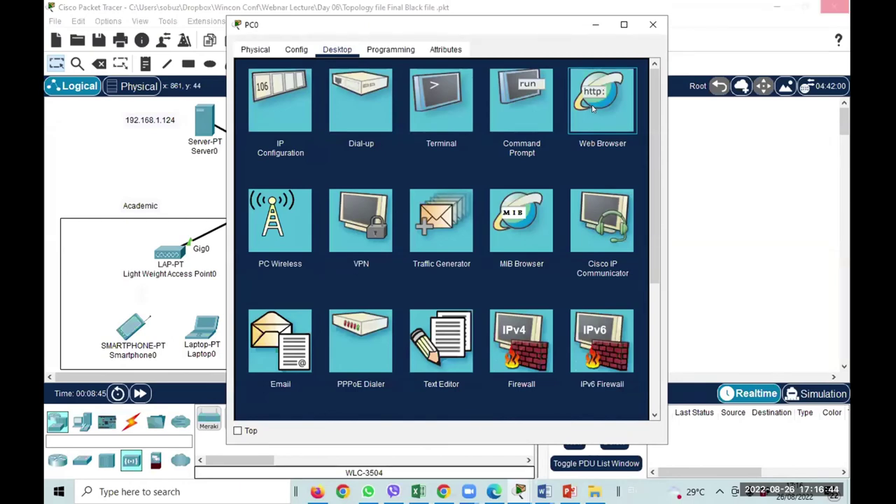
click(593, 108)
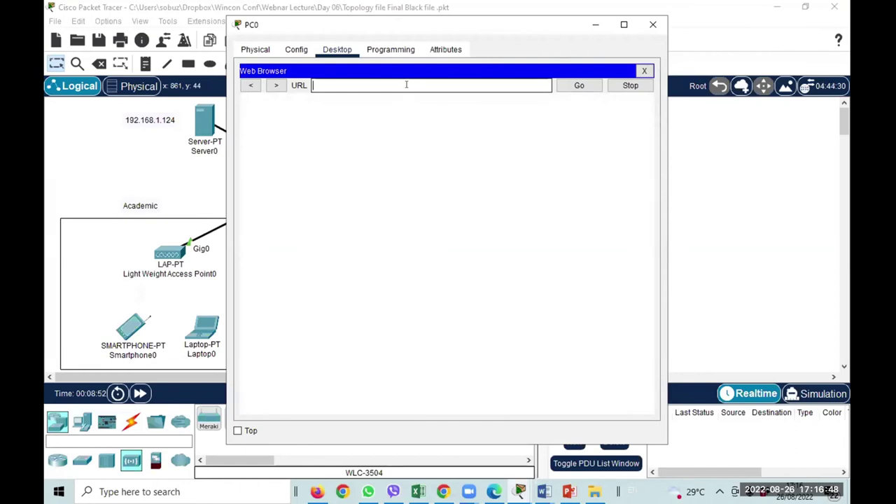
text(htts)
key(BackSpace)
text(ps://192.168)
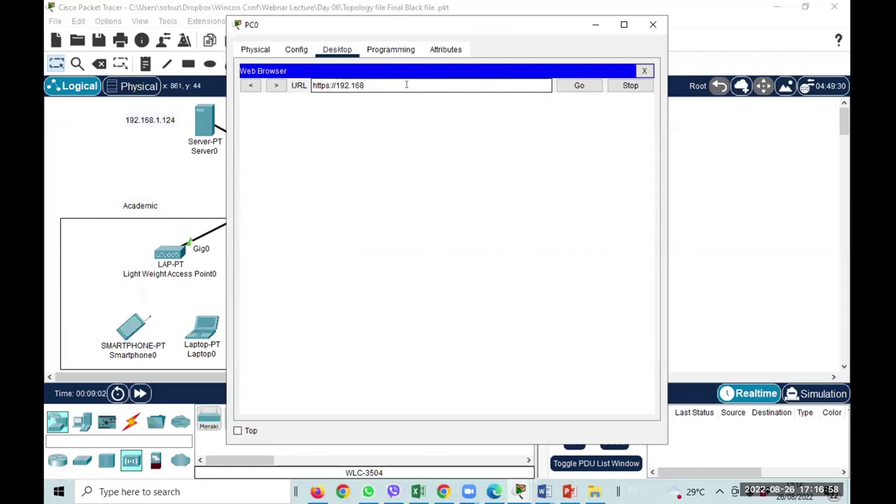
text(.1.2)
key(Return)
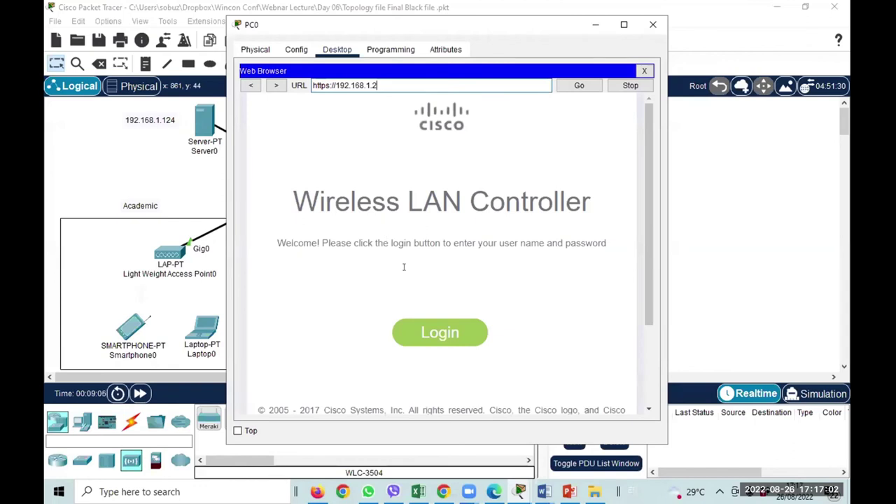
scroll(404, 264, down, 1)
Log in as admin with the controller password and enter the management interface.
click(462, 306)
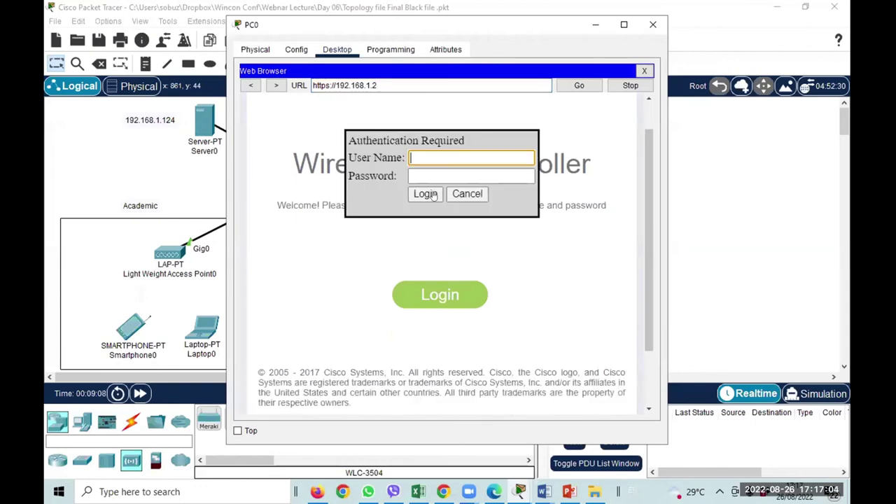
text(admin)
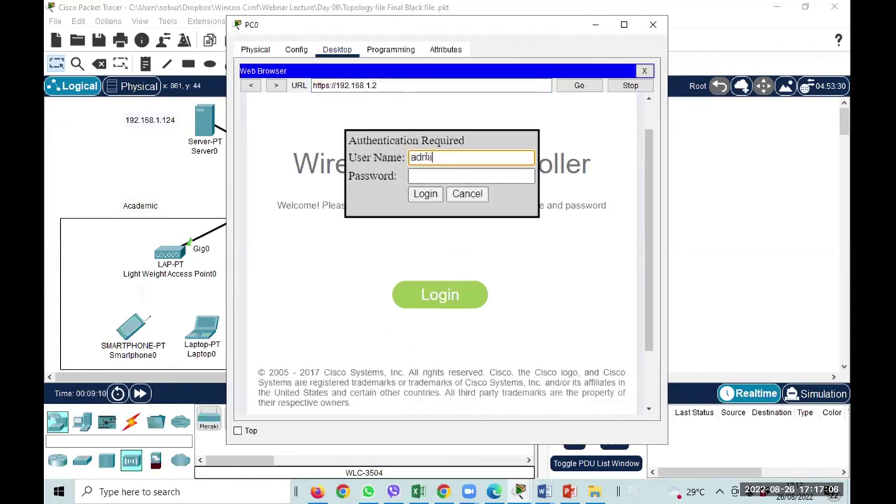
key(Tab)
text(ad)
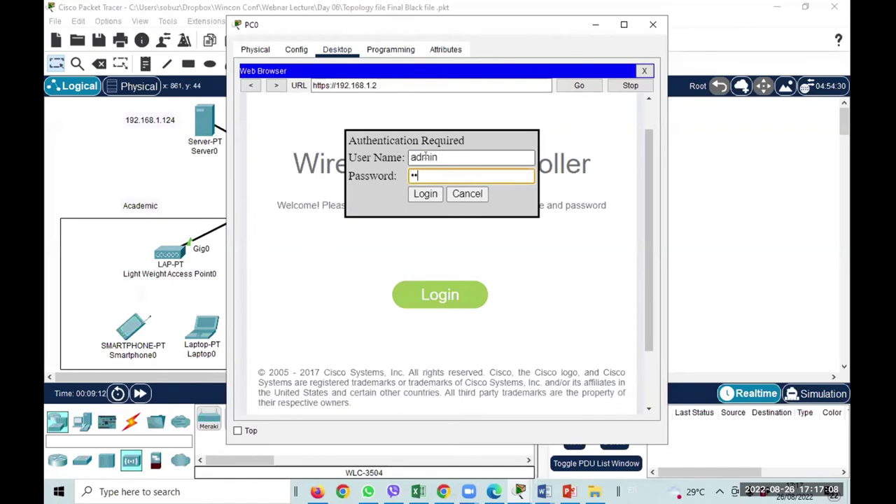
text(min12345)
click(428, 195)
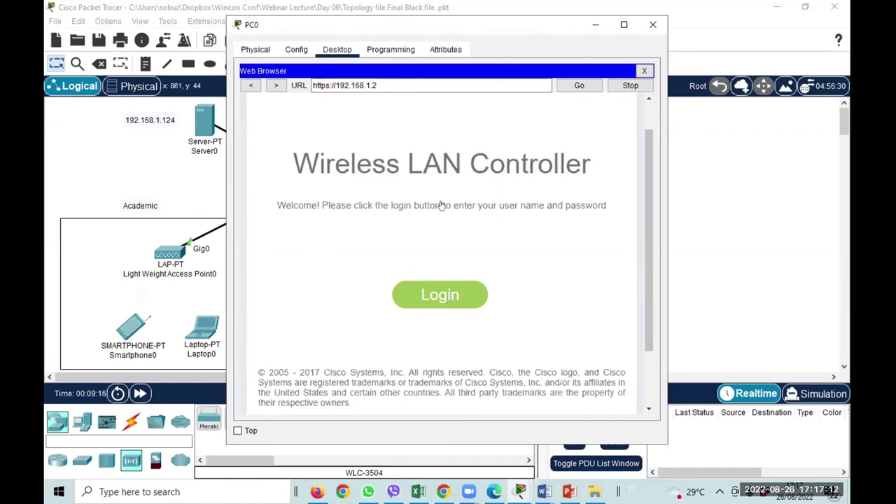
scroll(464, 298, down, 3)
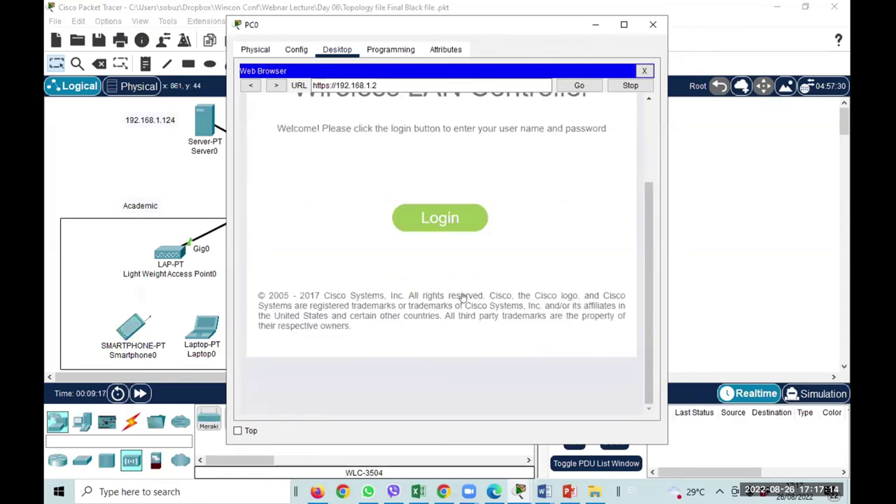
click(449, 230)
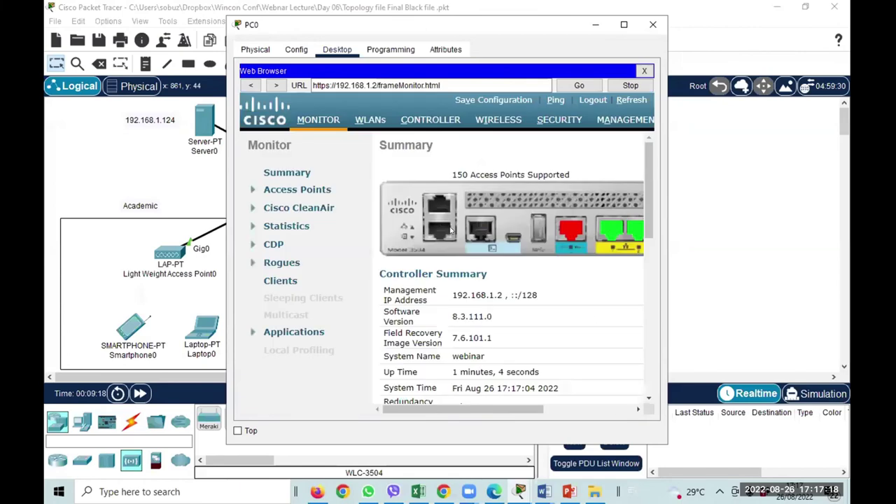
click(624, 24)
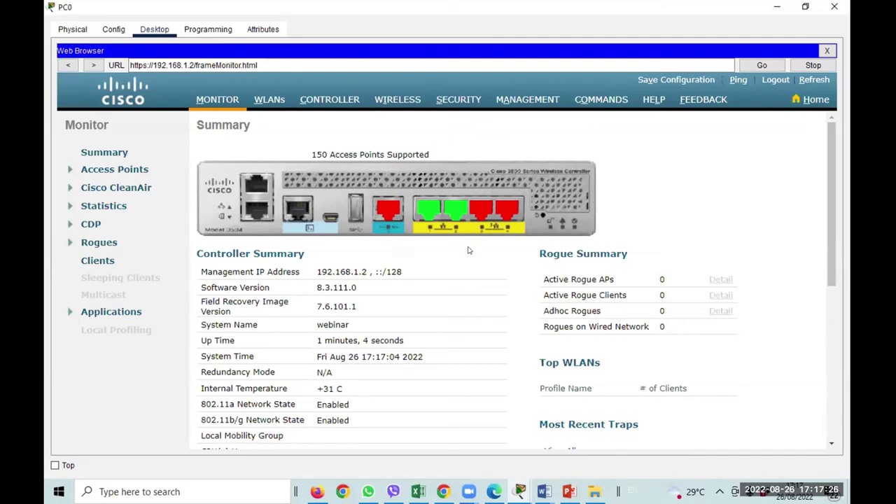
scroll(276, 276, down, 1)
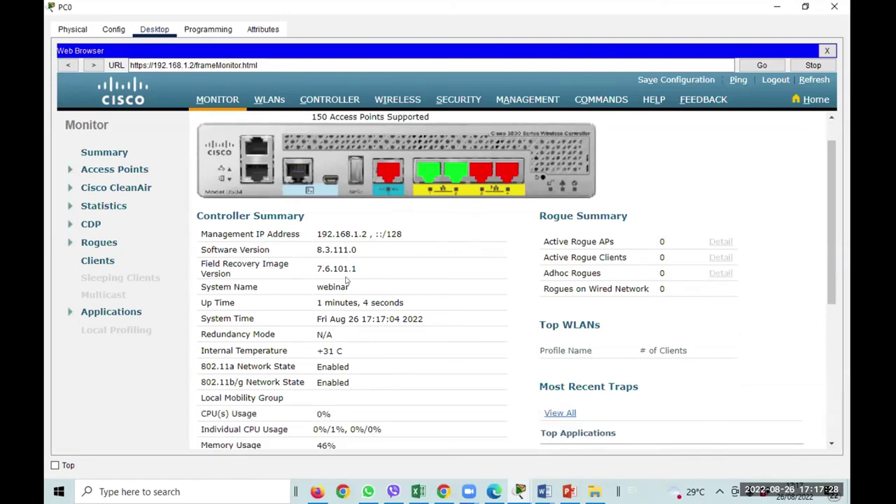
scroll(335, 296, down, 2)
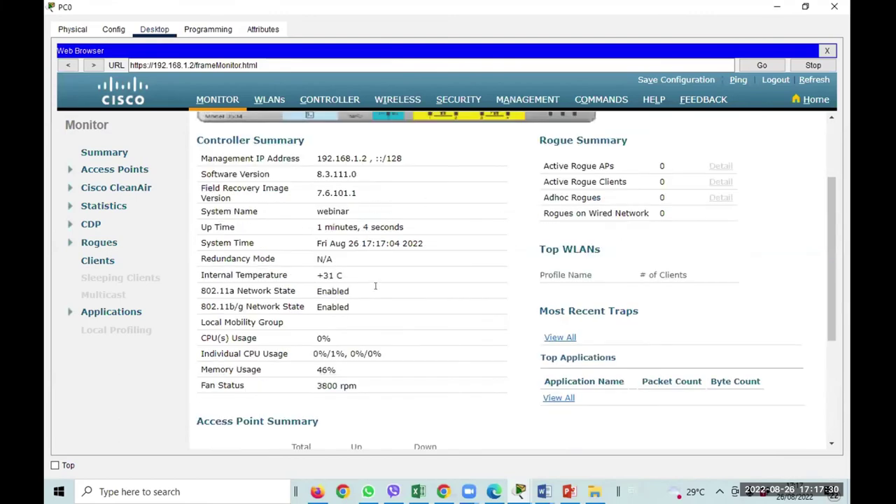
scroll(374, 288, down, 5)
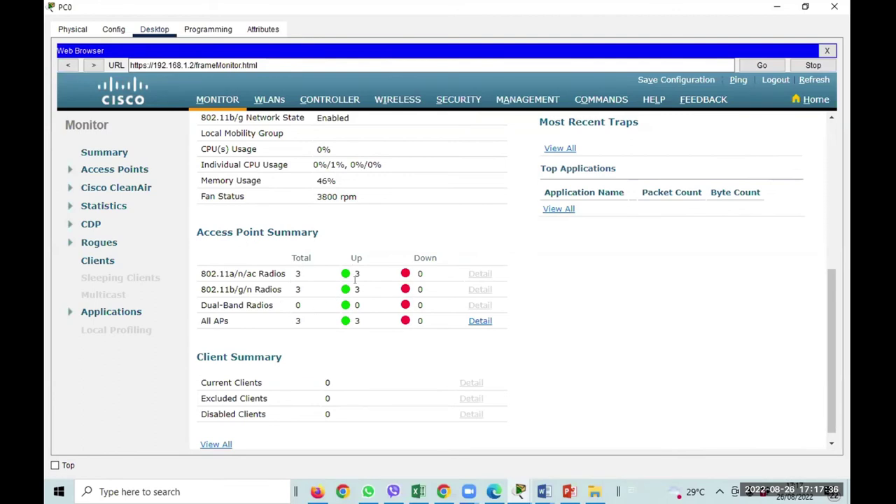
scroll(325, 318, down, 1)
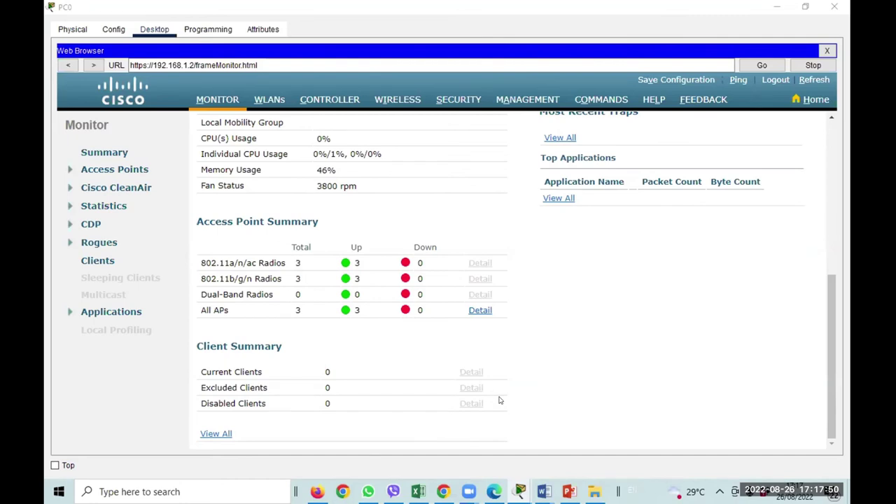
scroll(500, 400, up, 5)
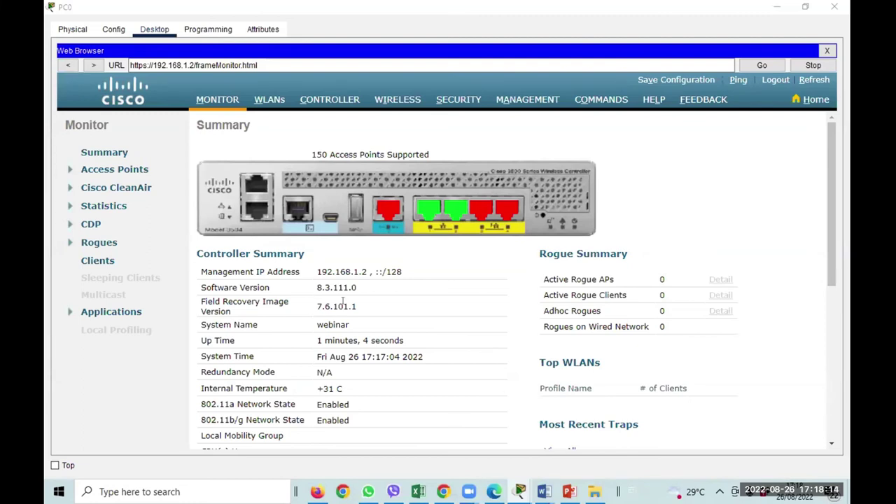
click(273, 104)
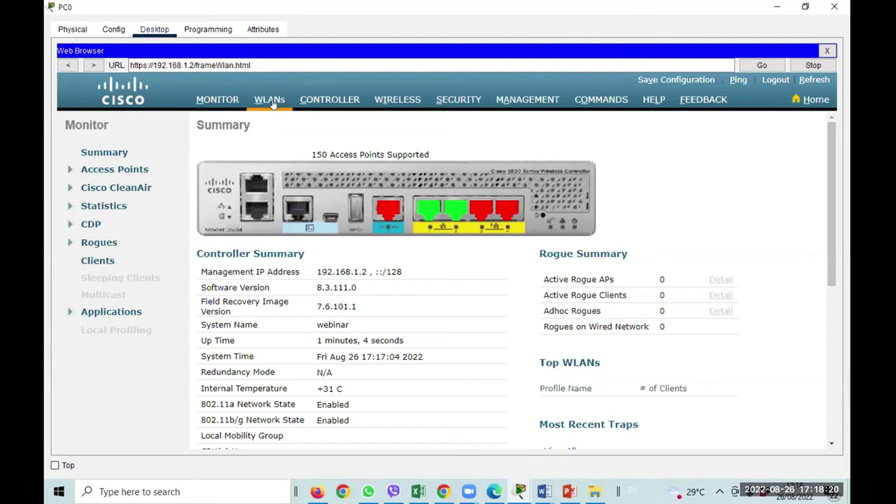
Open WLAN ID 1 'academic' from the WLANs list.
scroll(441, 194, down, 4)
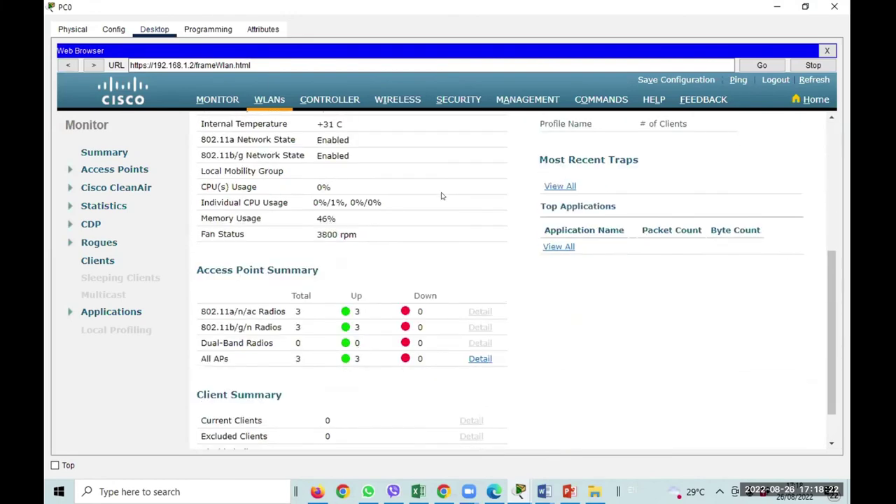
scroll(441, 196, down, 1)
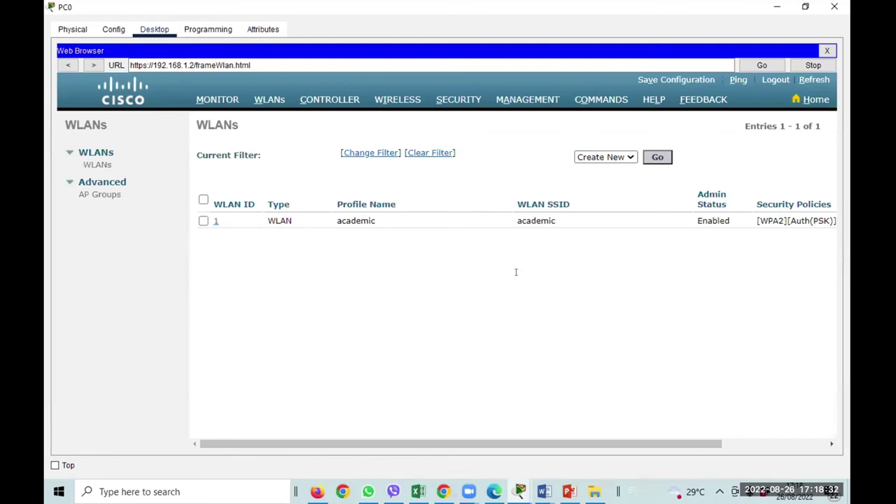
click(214, 220)
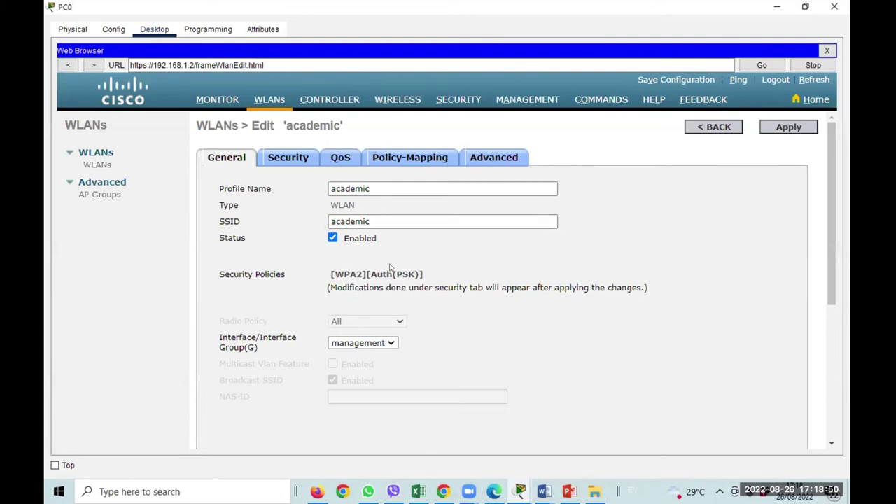
Set the academic WLAN's Layer 2 Security to None.
click(289, 158)
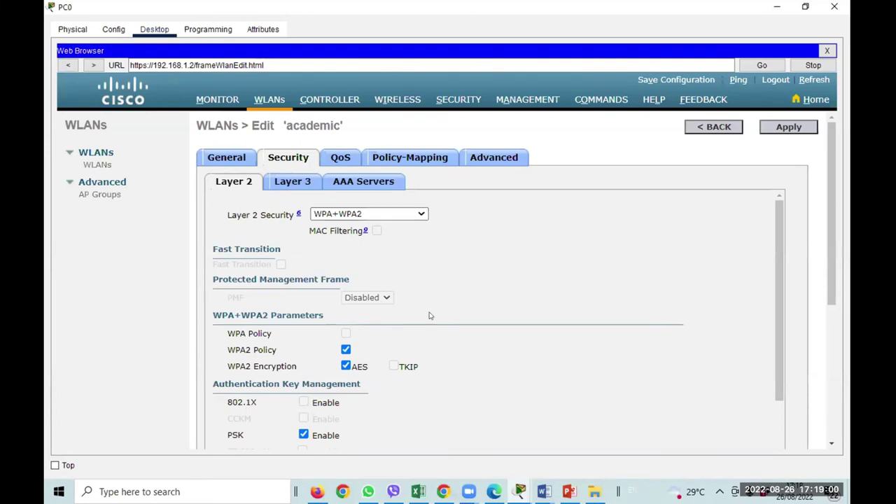
scroll(430, 316, down, 3)
scroll(393, 265, up, 3)
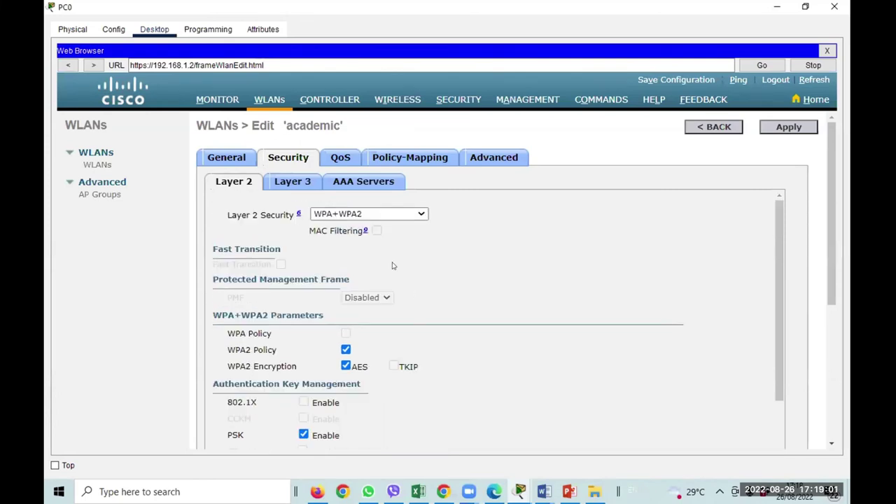
click(351, 215)
click(337, 226)
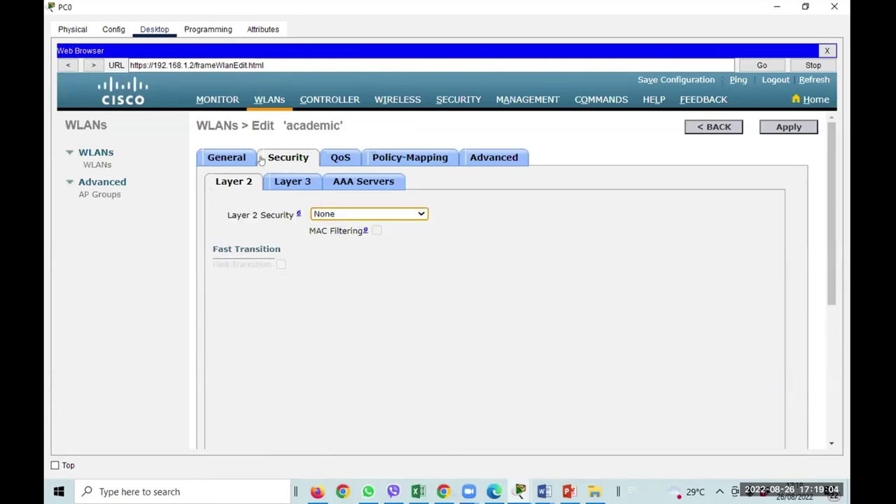
Check the QoS, Policy-Mapping and Advanced tabs, apply the change, and return to the WLANs list.
click(340, 158)
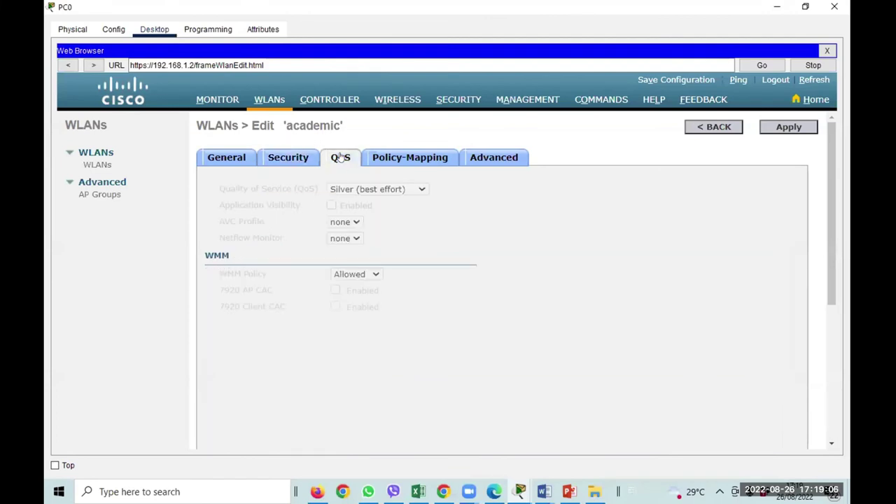
click(403, 162)
click(473, 158)
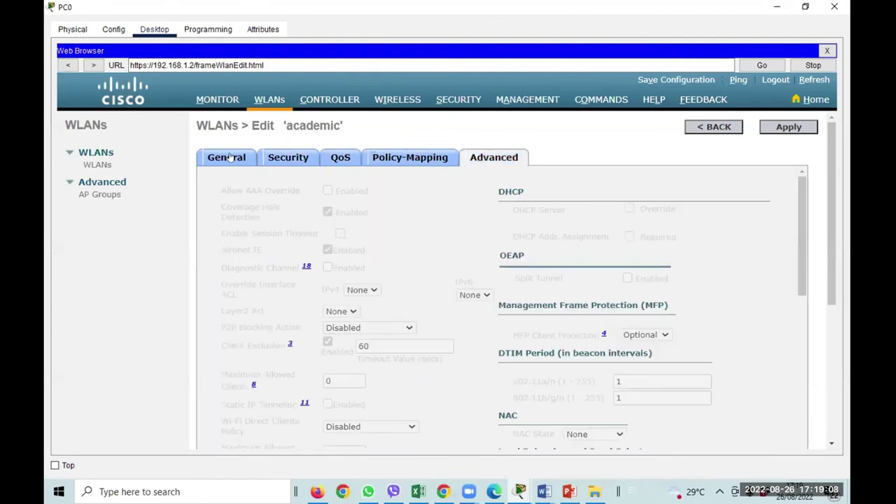
click(780, 128)
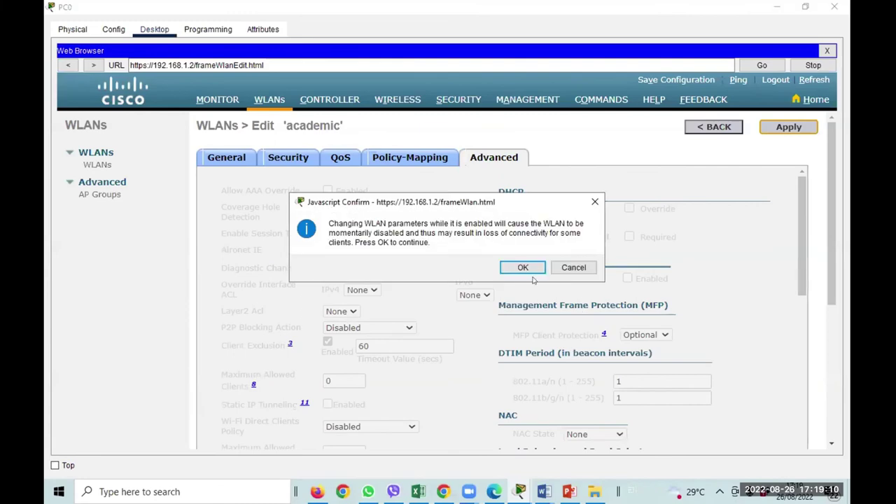
click(521, 267)
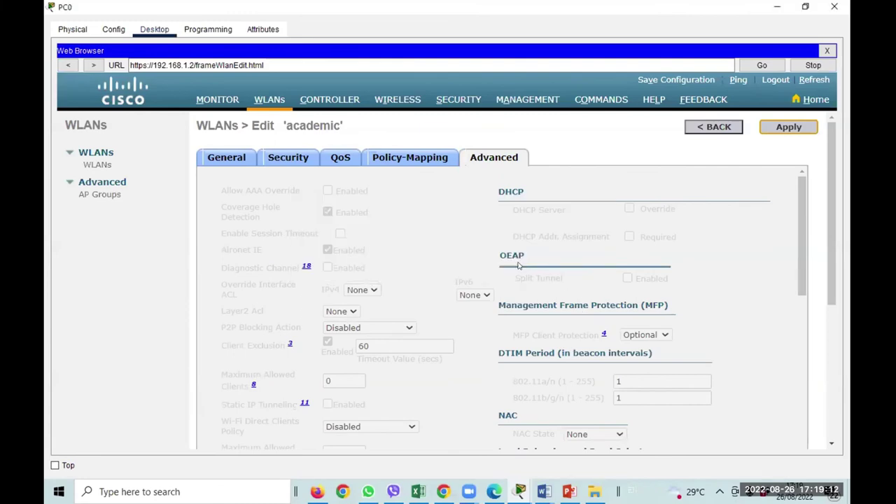
click(205, 164)
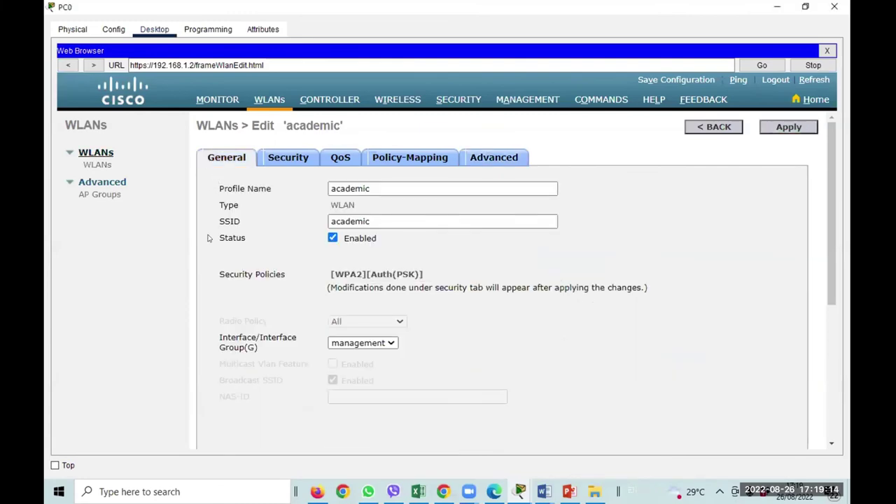
click(98, 166)
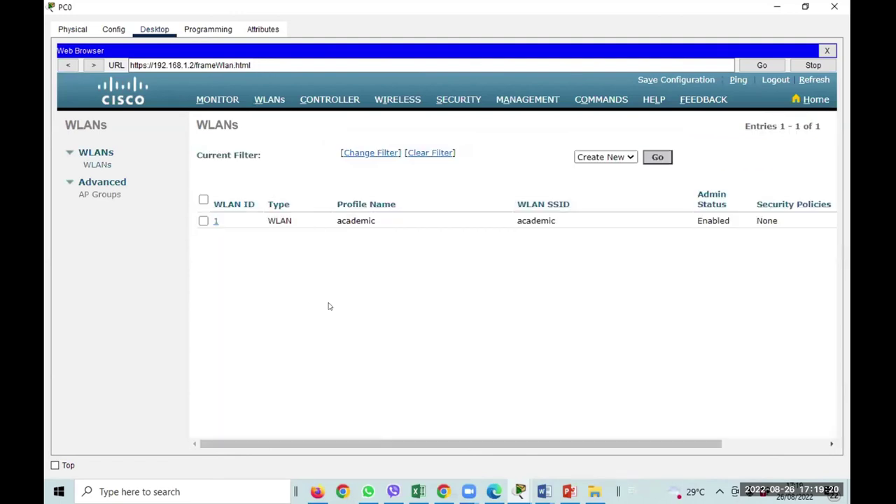
Add AP group 'academic' with description academic and open its edit page.
click(111, 197)
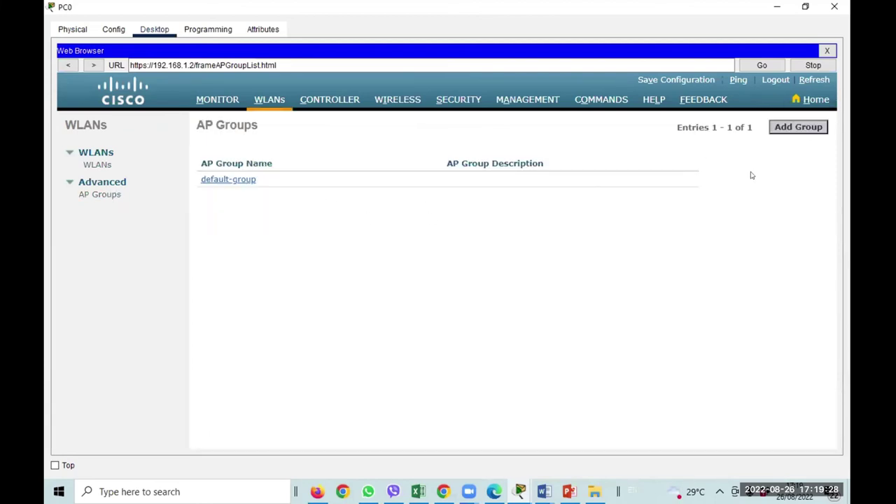
click(791, 127)
click(321, 182)
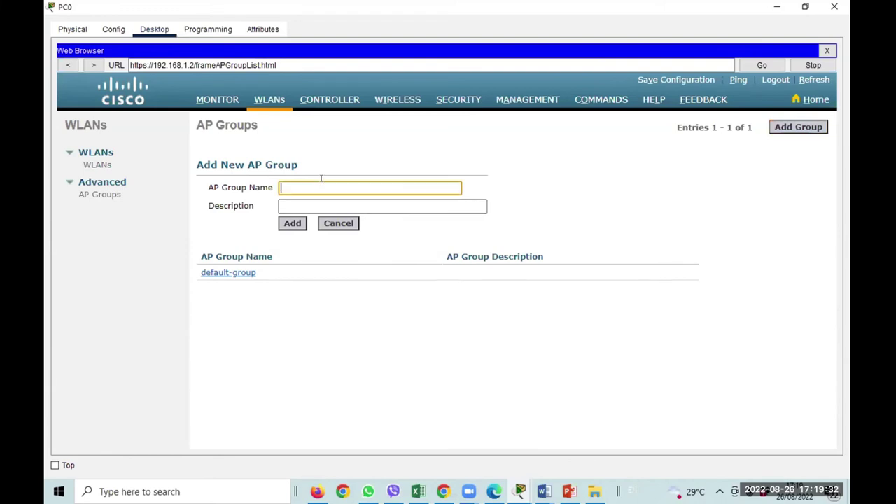
text(academic)
click(310, 201)
text(academic)
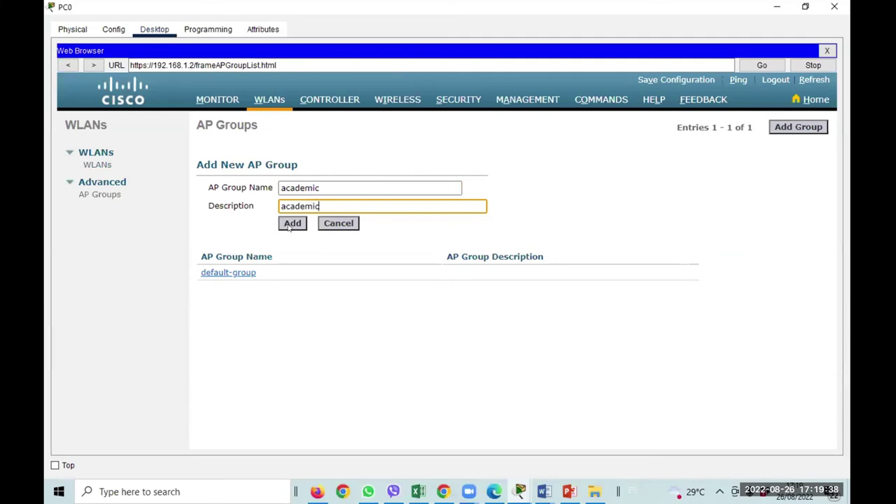
click(291, 222)
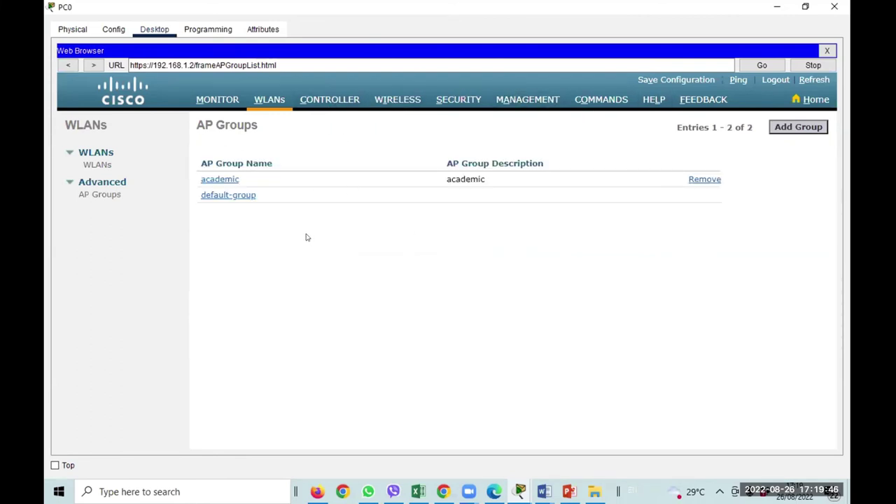
click(219, 180)
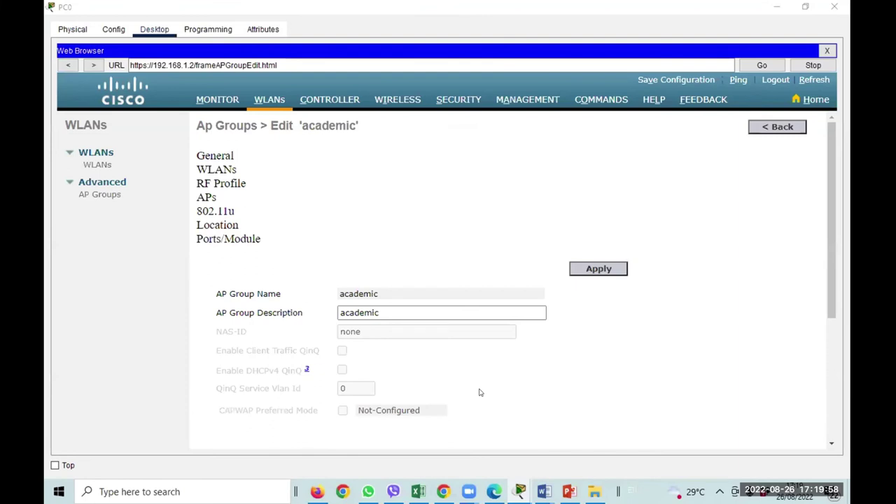
Map the academic(1) WLAN to the academic AP group and show its APs list.
click(221, 170)
scroll(602, 350, down, 1)
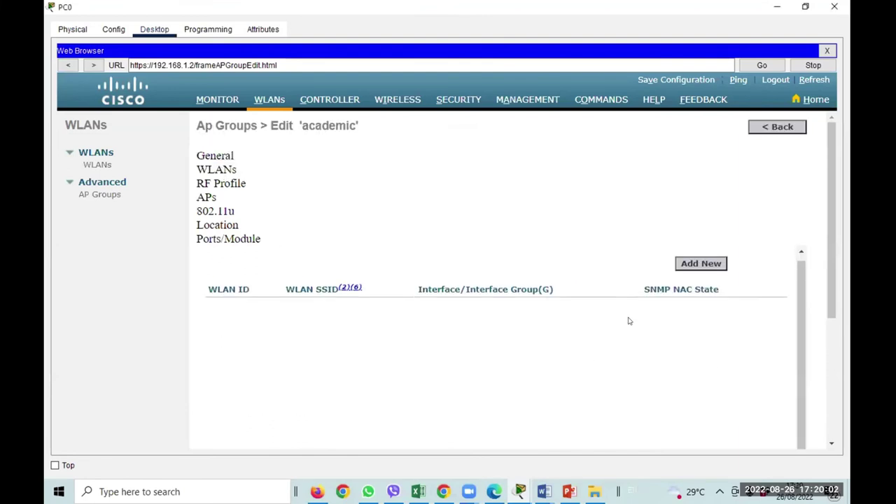
click(689, 266)
scroll(468, 350, down, 3)
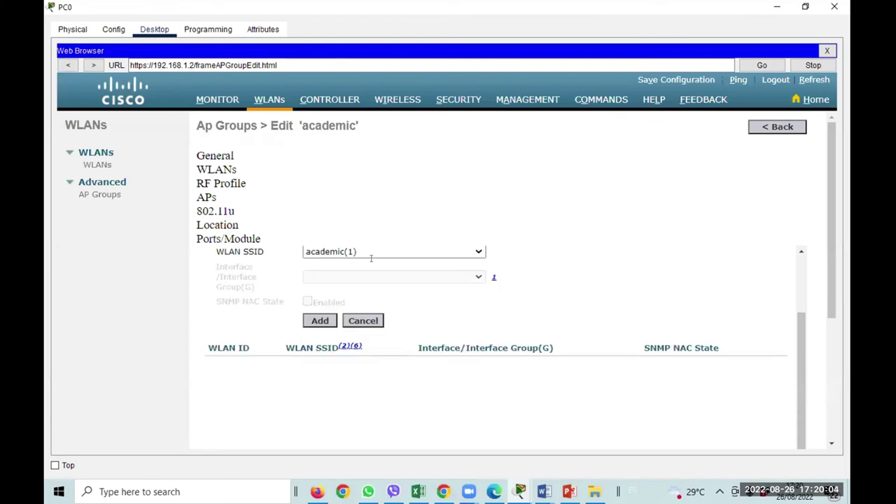
click(325, 251)
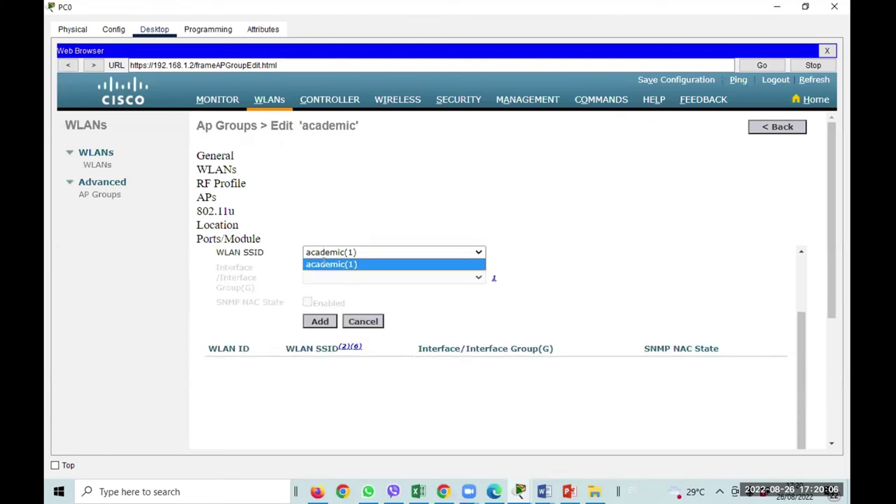
click(324, 264)
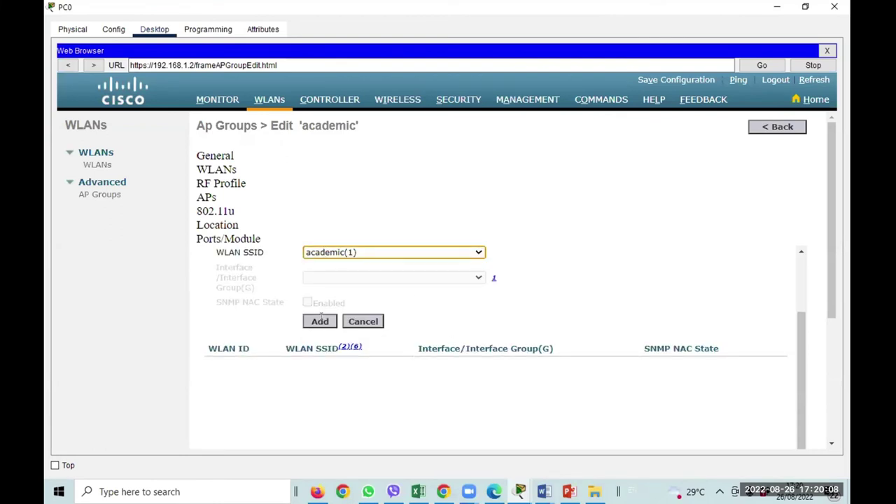
click(321, 319)
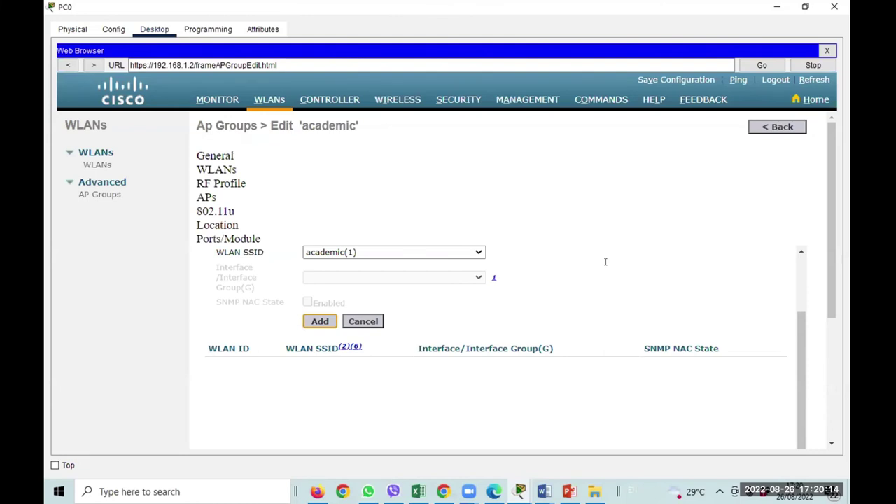
scroll(596, 307, down, 5)
scroll(595, 307, up, 5)
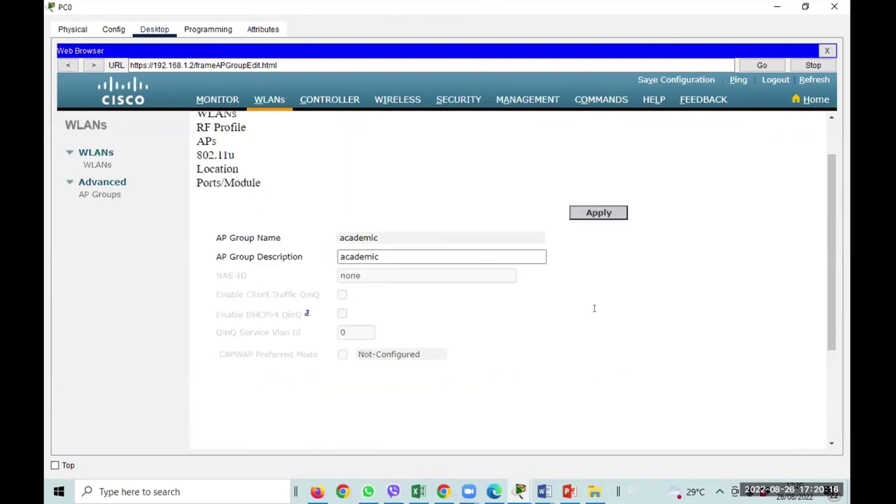
click(207, 202)
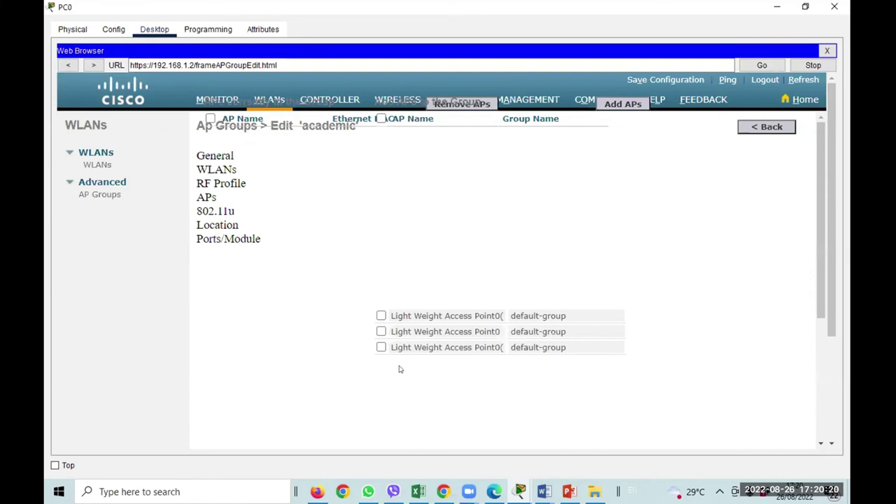
Move the first access point into the academic group and verify its membership.
click(381, 316)
click(605, 104)
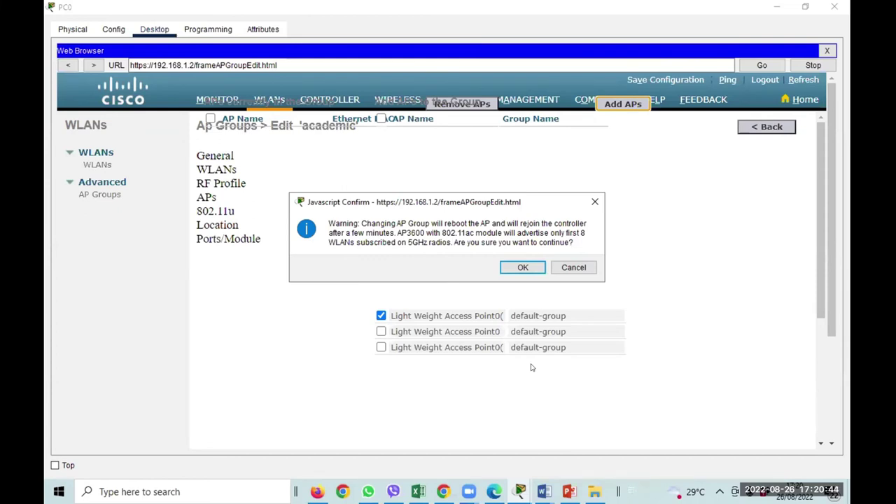
click(523, 268)
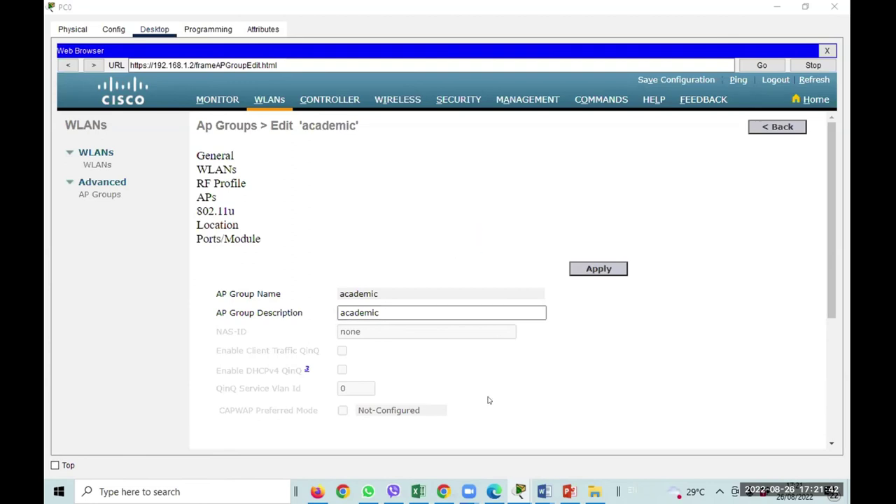
scroll(489, 401, down, 1)
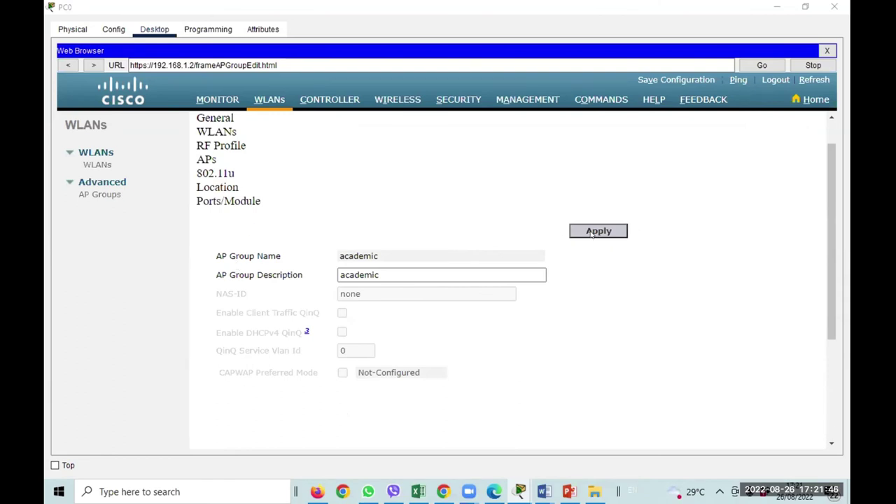
scroll(239, 230, up, 1)
click(207, 197)
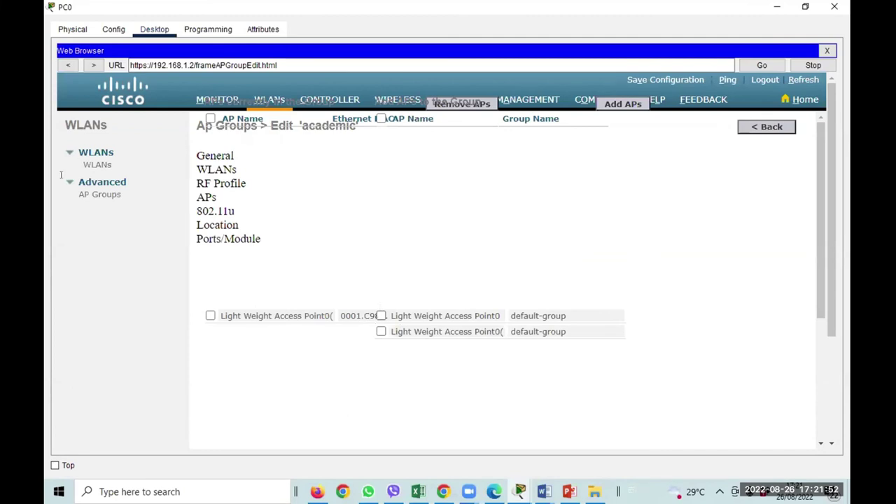
click(97, 164)
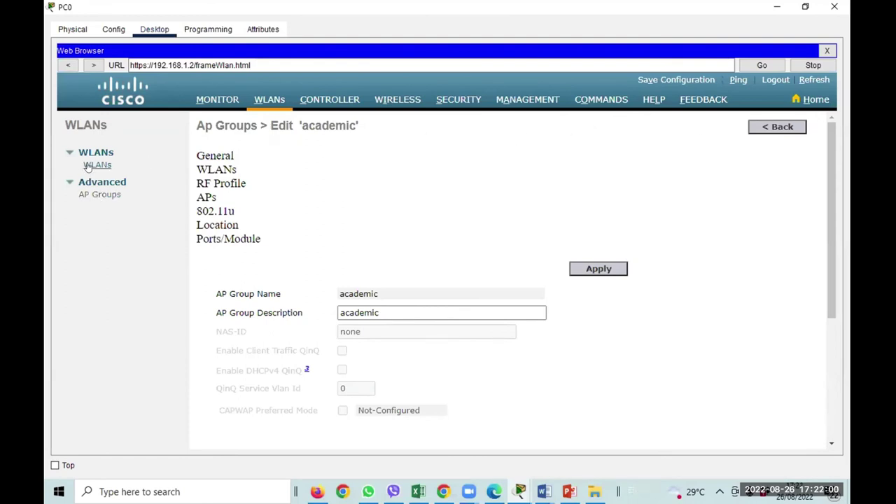
Create a new WLAN with profile name and SSID 'cse'.
click(97, 165)
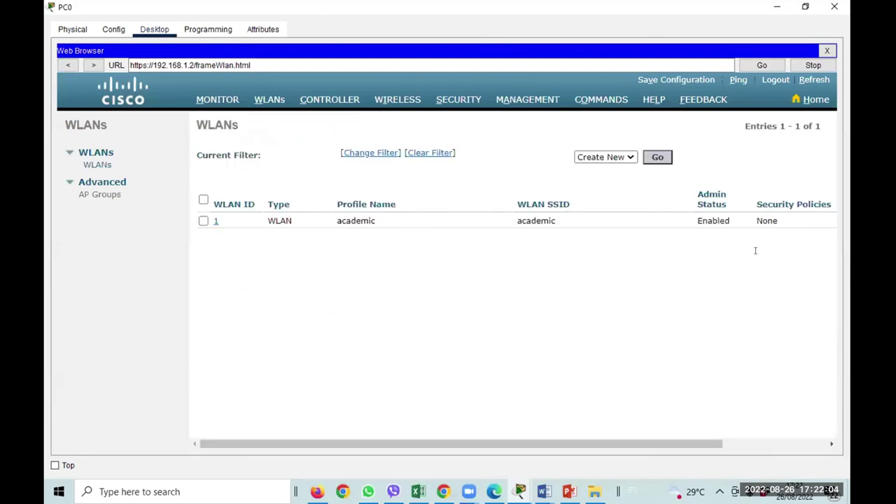
click(655, 157)
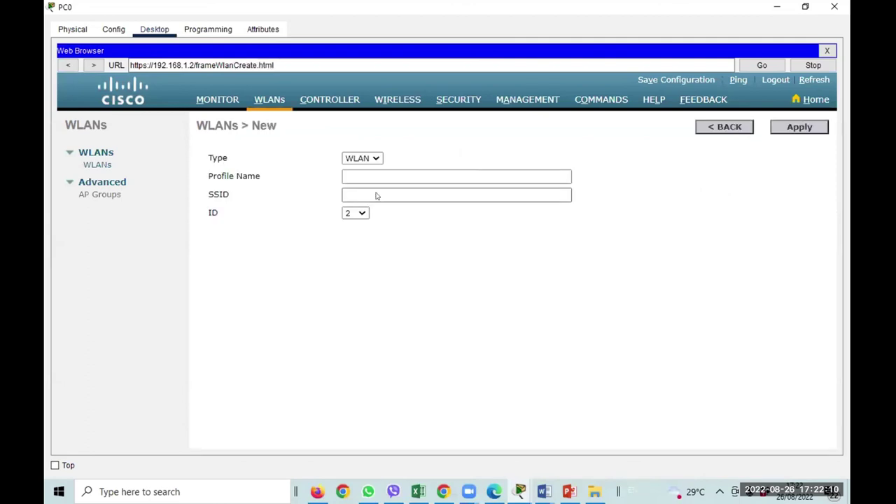
click(376, 177)
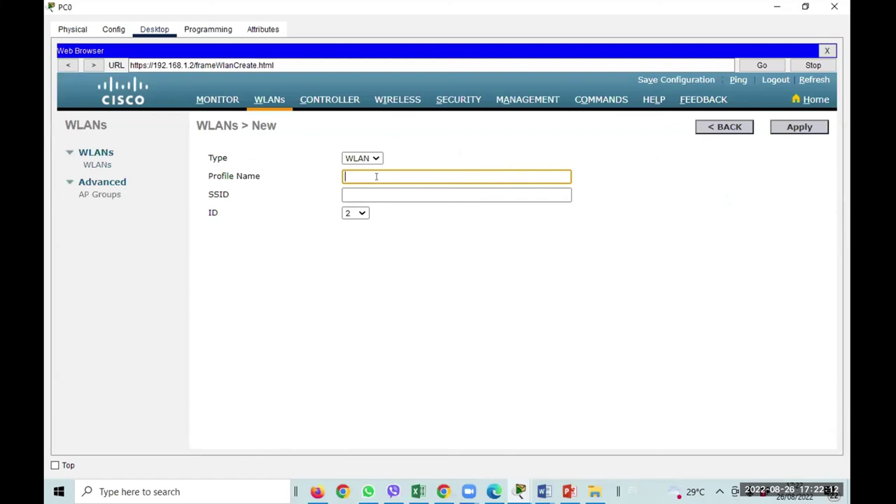
text(cse)
key(BackSpace)
key(BackSpace)
key(BackSpace)
text(cse)
click(383, 189)
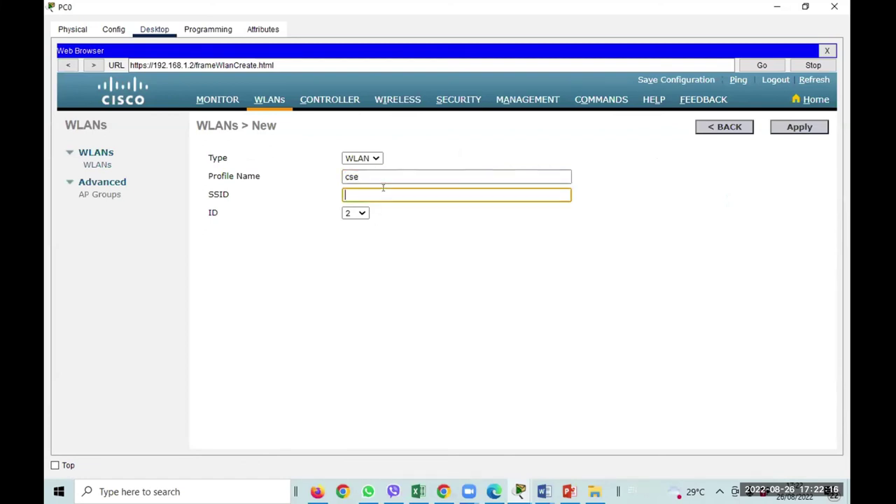
text(cse)
click(796, 127)
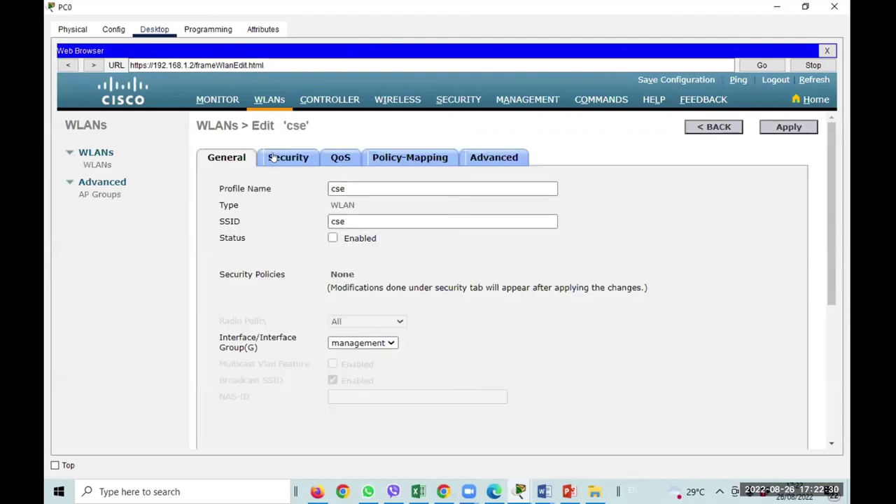
Enable the cse WLAN and check its Layer 2 security settings.
click(274, 157)
click(233, 157)
click(332, 238)
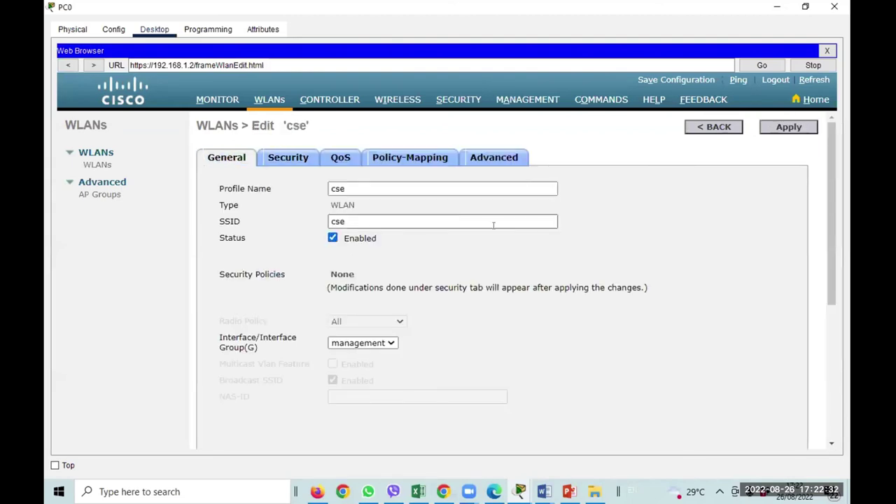
click(286, 156)
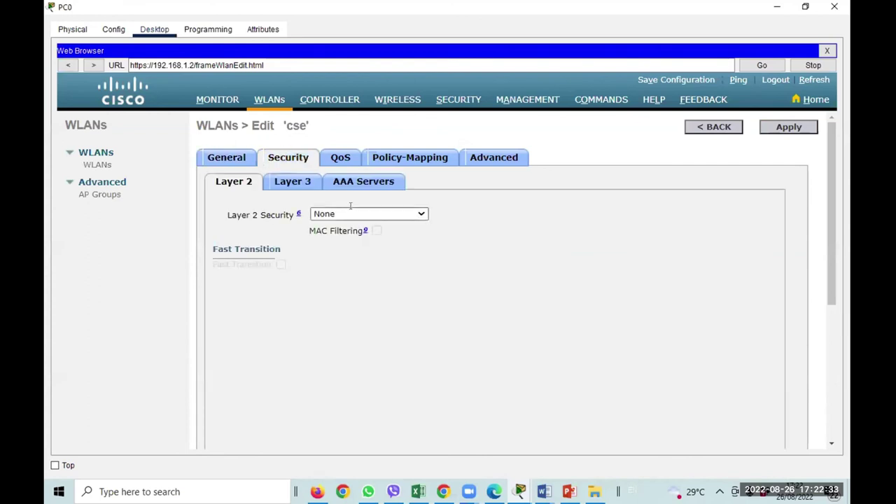
click(98, 194)
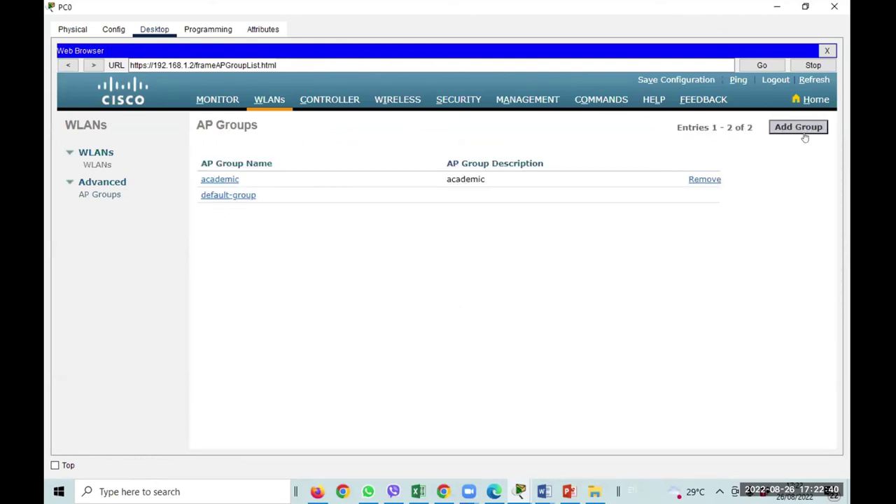
Add an AP group named cse with description cse on the controller.
click(798, 128)
click(335, 183)
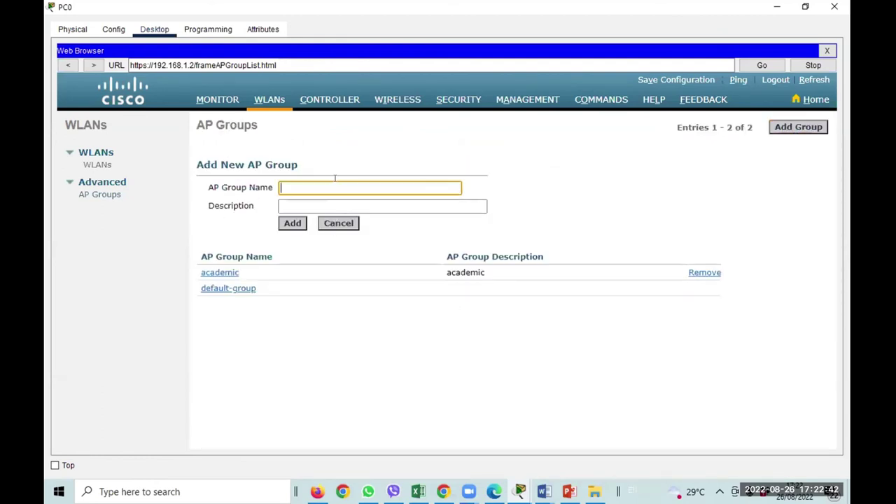
text(cse)
click(333, 205)
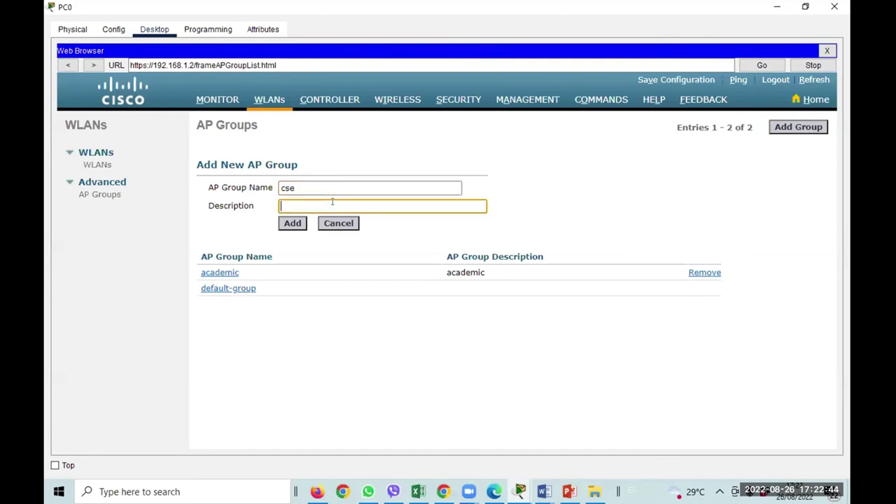
text(cse)
click(291, 222)
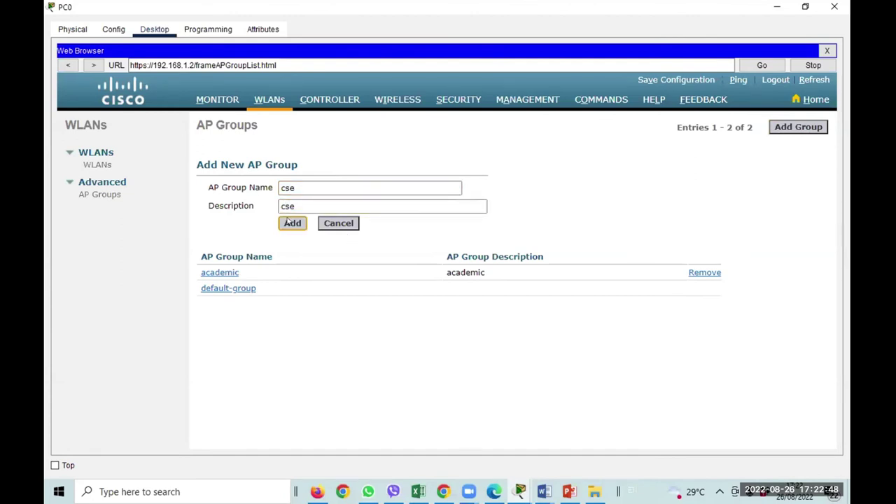
click(288, 223)
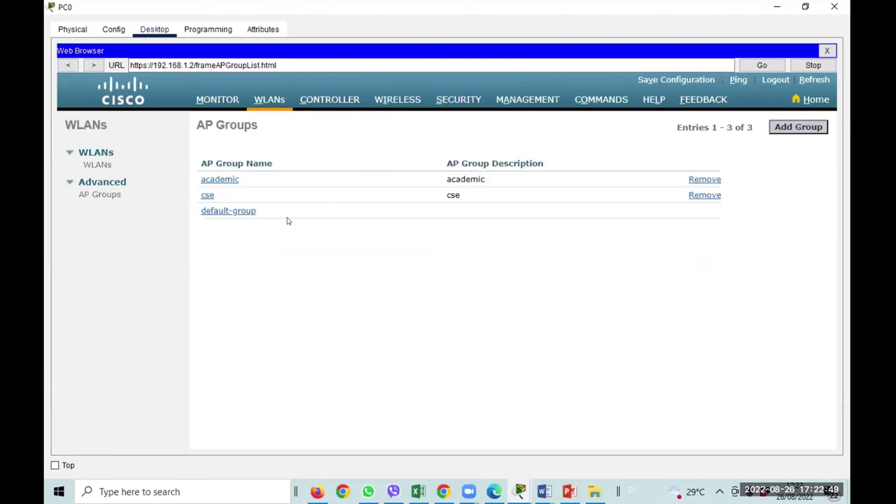
Open the cse AP group, then return to the network topology window.
click(207, 196)
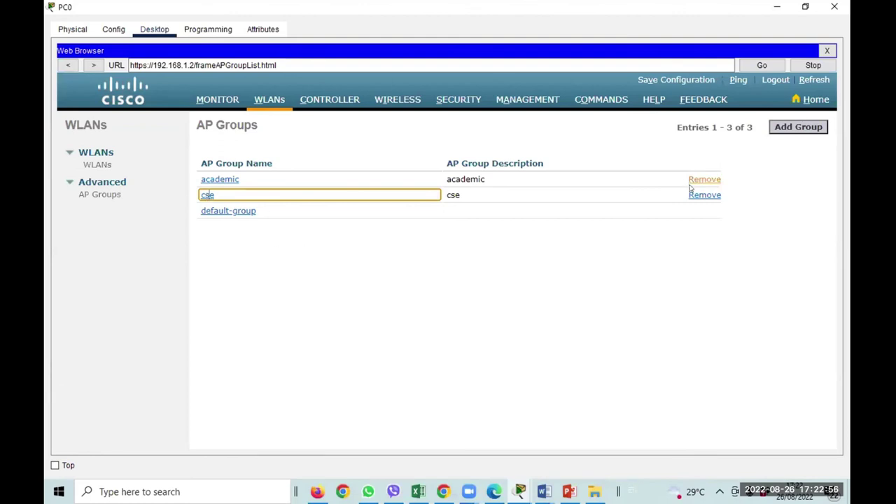
mouse_move(519, 492)
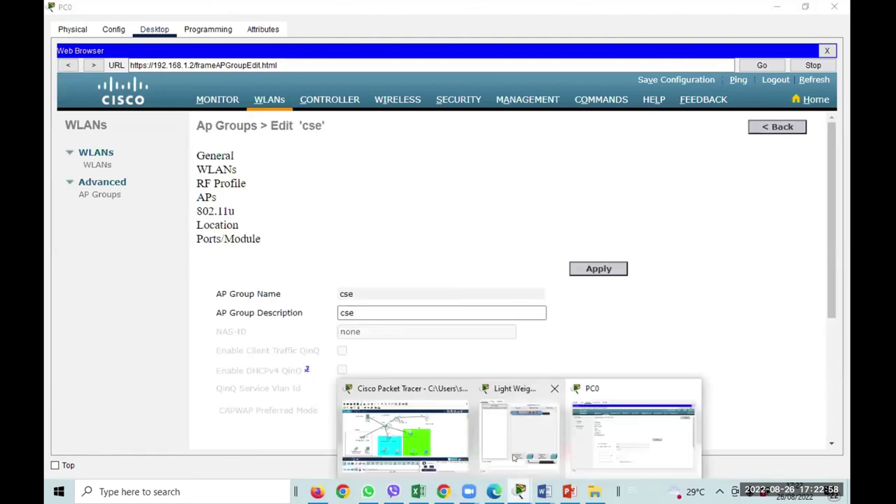
click(406, 431)
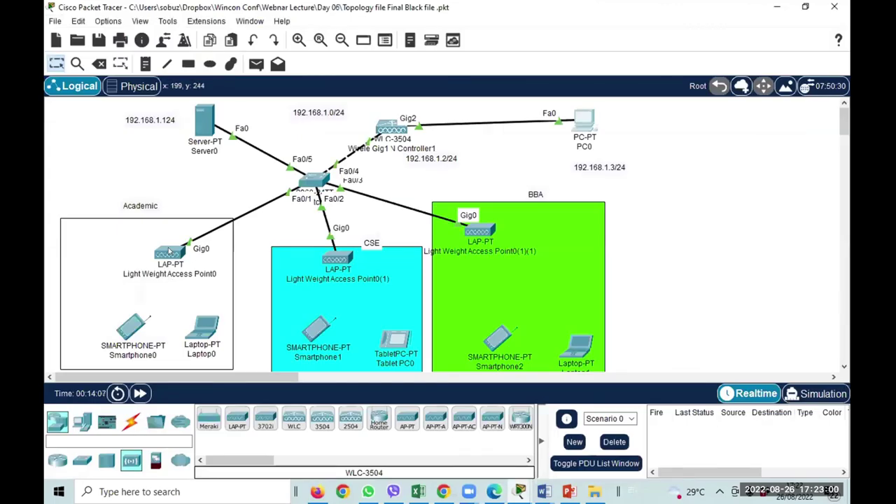
Inspect the WLAN info of the three LAP-PT access points, then return to PC0's cse group page.
mouse_move(169, 252)
mouse_move(330, 260)
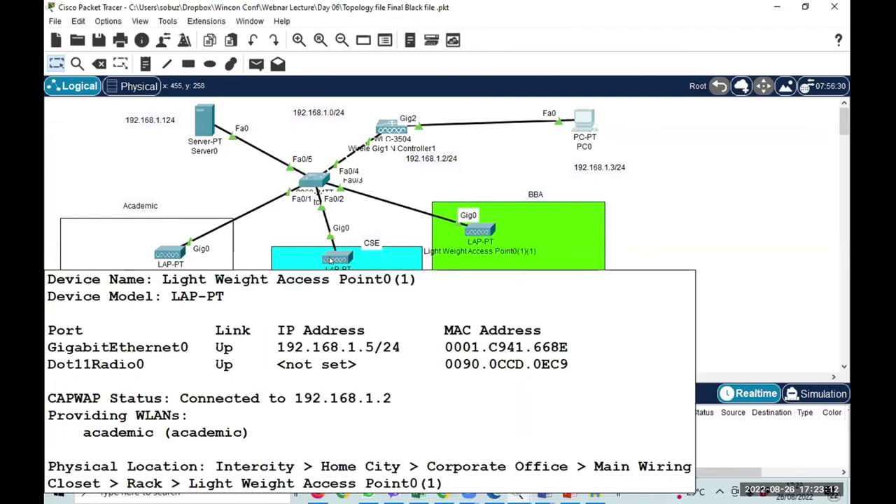
mouse_move(480, 236)
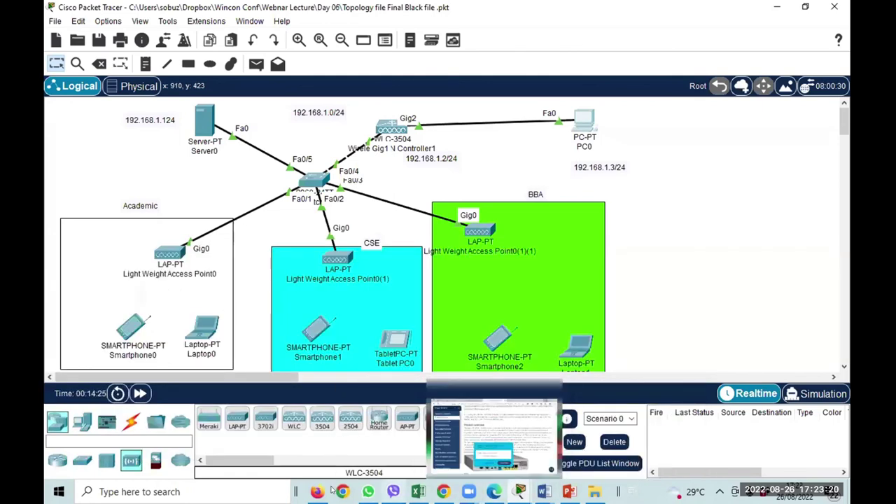
click(605, 420)
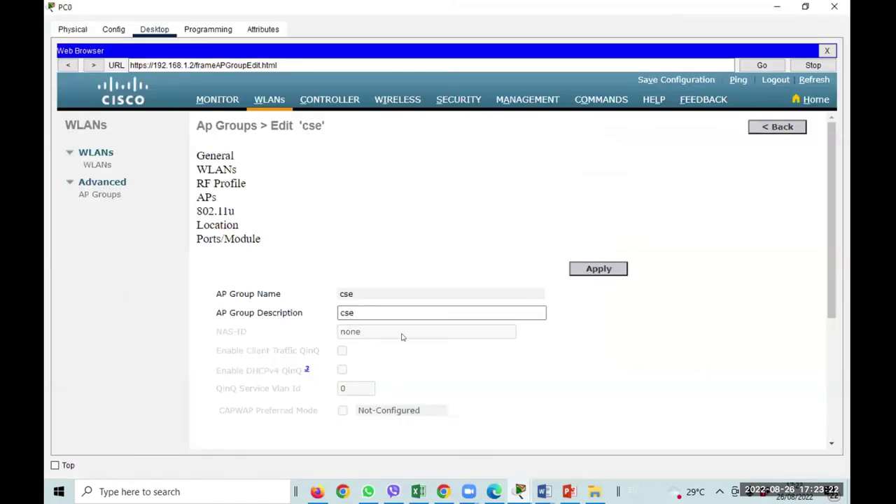
Map the cse WLAN to the cse AP group.
scroll(402, 339, down, 1)
scroll(406, 336, down, 1)
scroll(408, 331, up, 2)
click(219, 168)
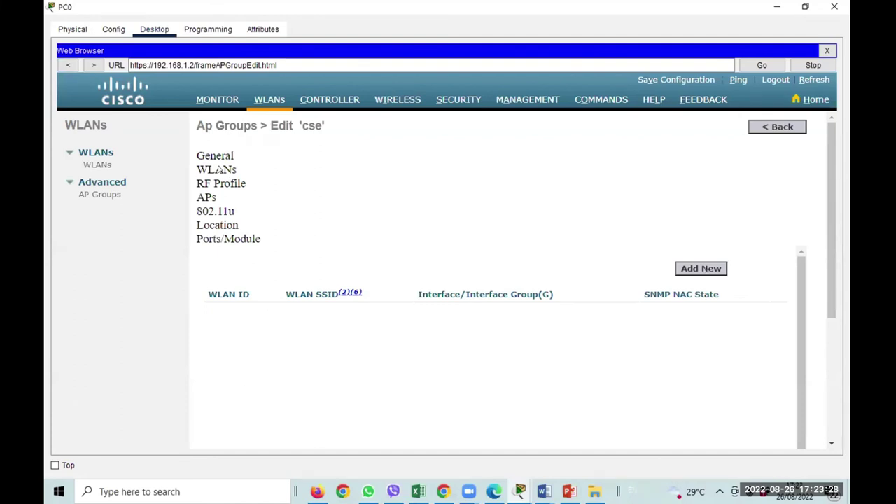
click(696, 268)
scroll(378, 299, down, 1)
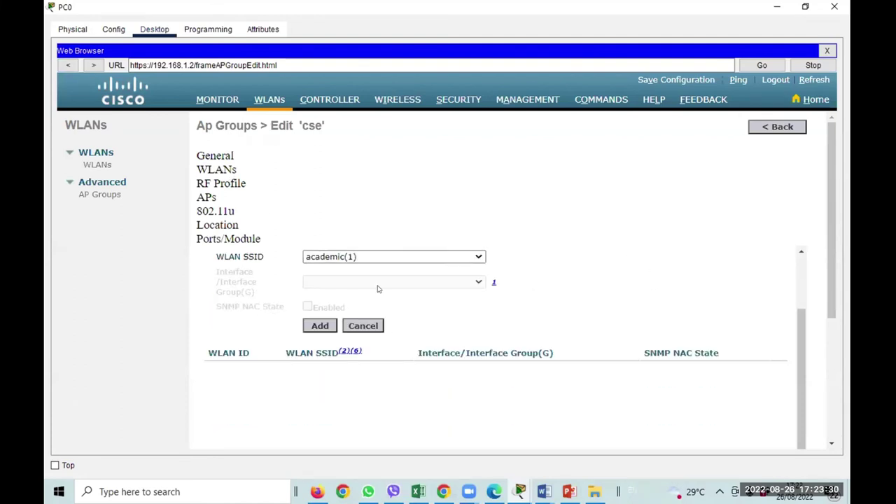
click(373, 257)
click(340, 278)
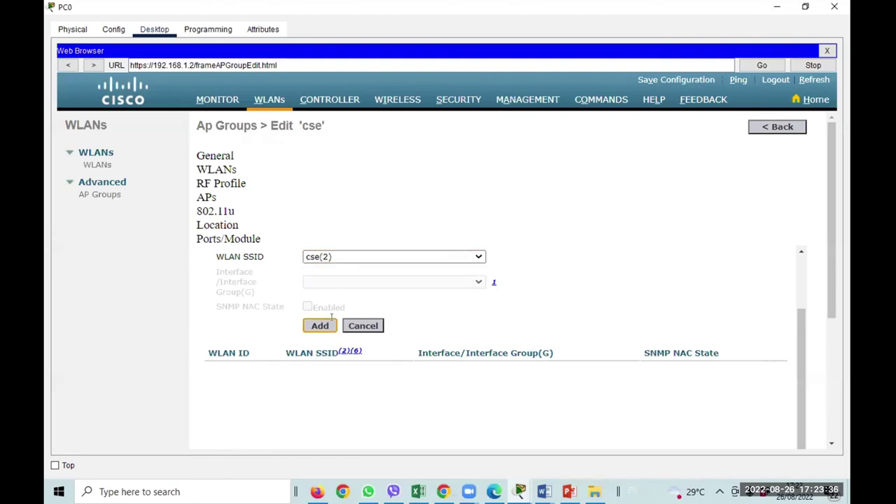
click(319, 326)
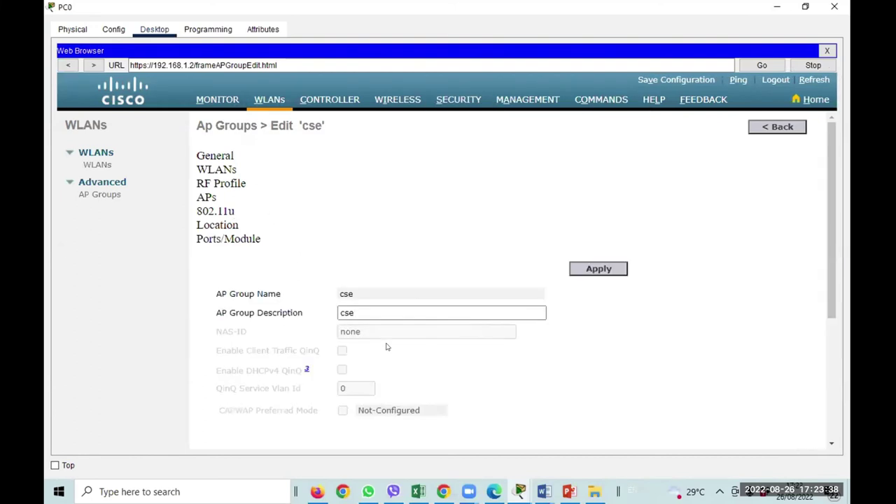
Move the second access point into the cse AP group and confirm it.
scroll(444, 304, down, 1)
scroll(350, 273, up, 1)
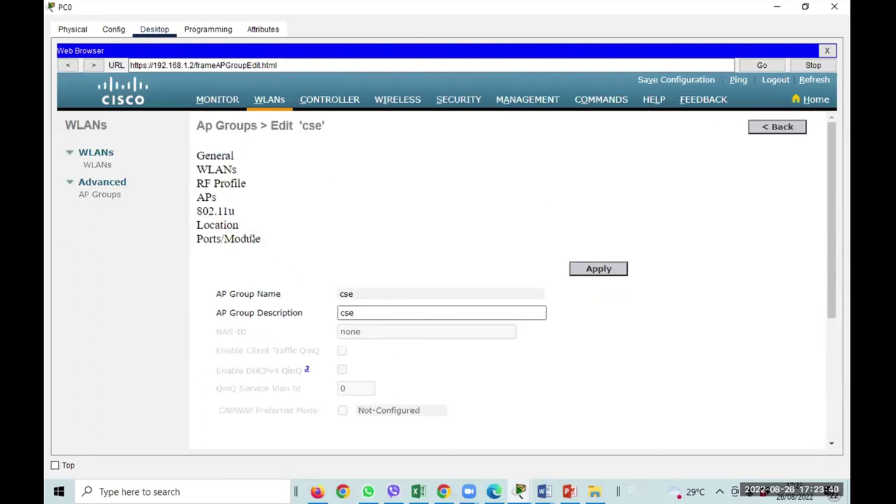
click(208, 199)
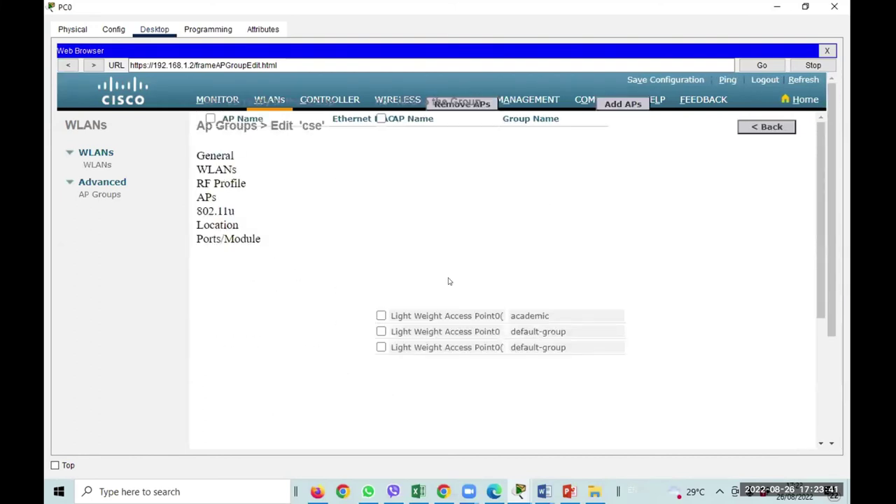
click(381, 332)
click(607, 103)
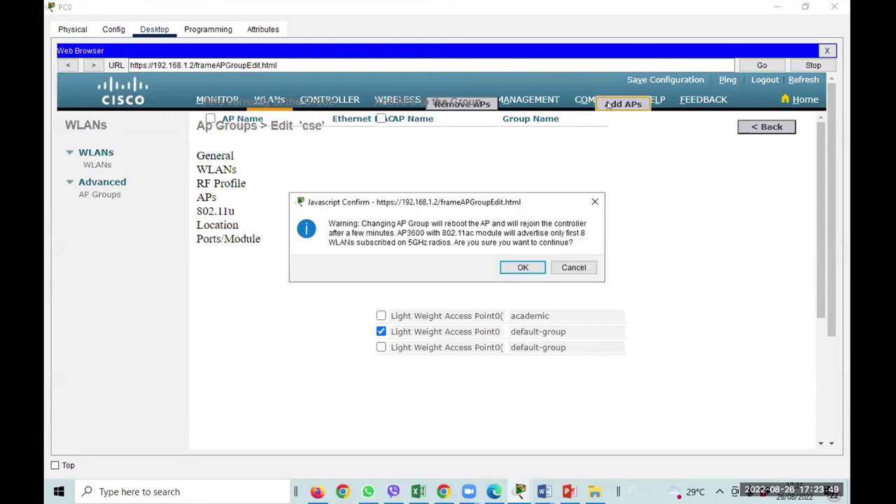
click(512, 268)
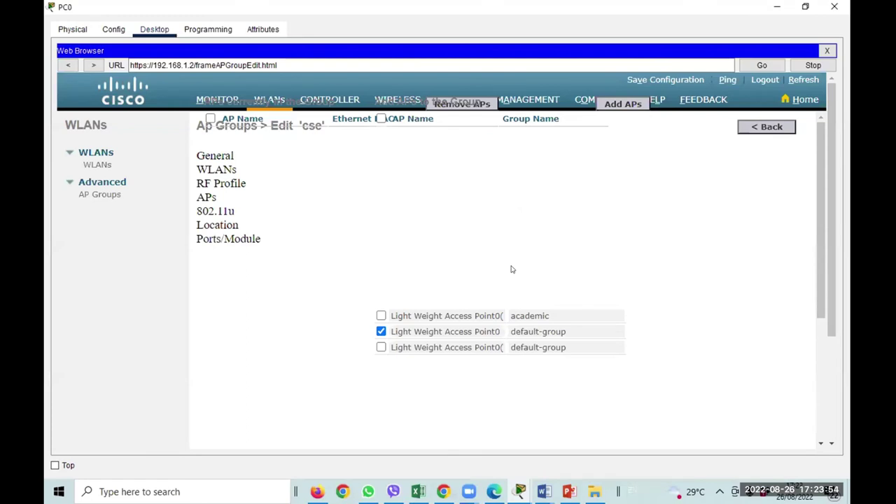
mouse_move(519, 491)
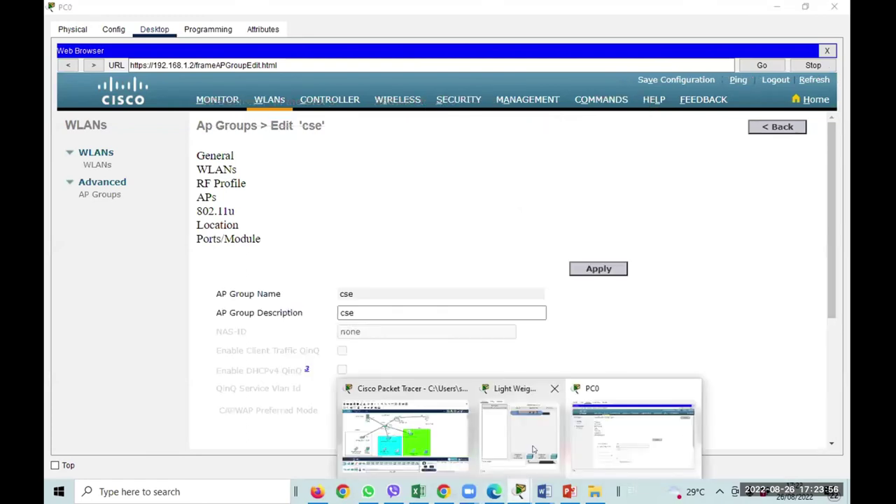
click(444, 427)
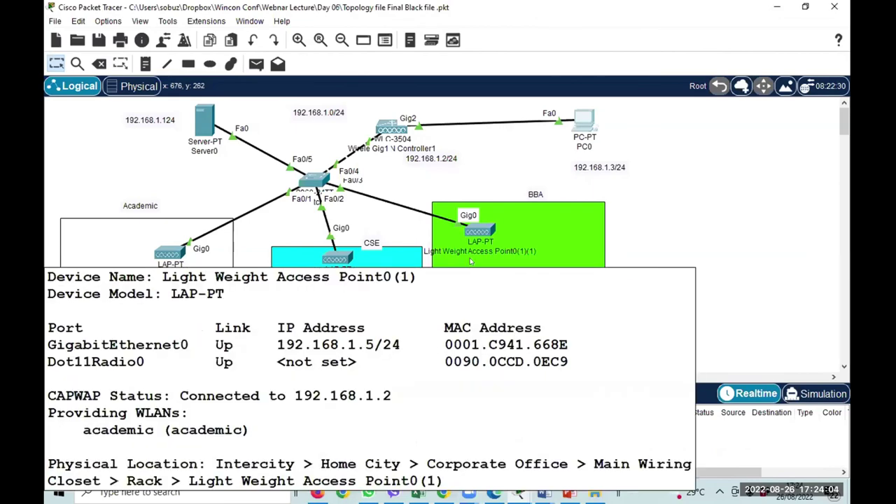
Apply the cse AP group's general settings in PC0's controller page.
mouse_move(471, 261)
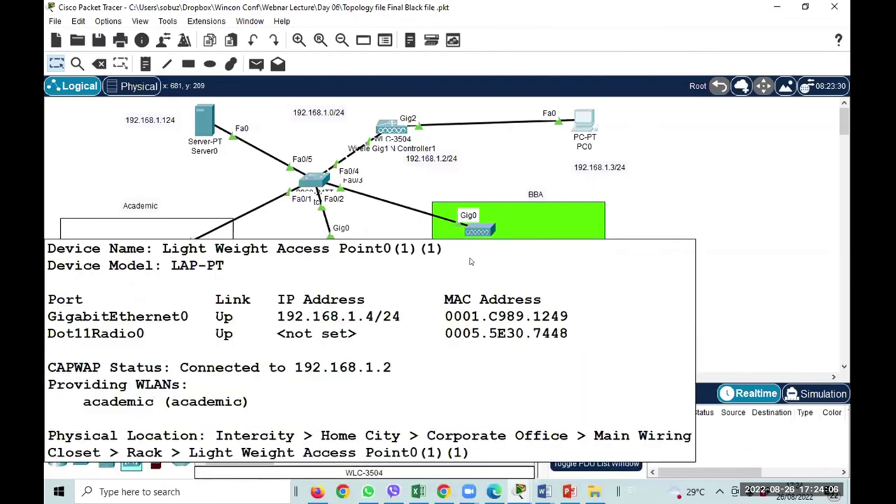
mouse_move(519, 491)
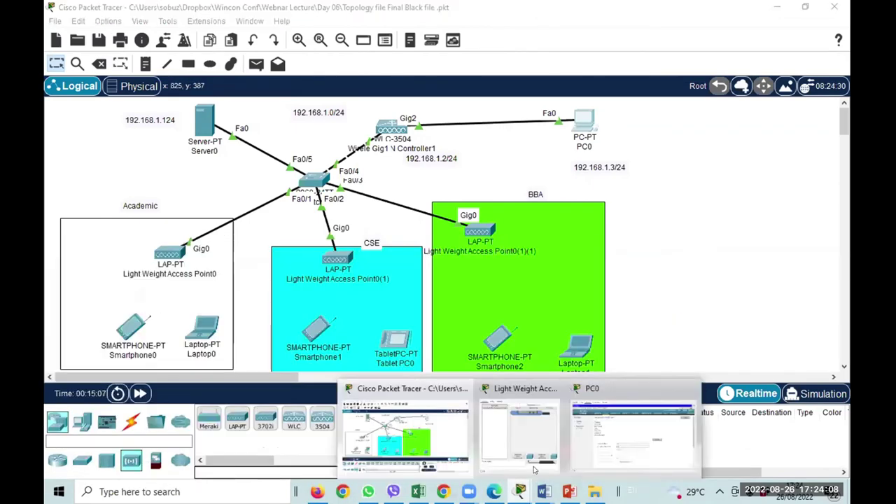
click(622, 420)
scroll(462, 312, down, 3)
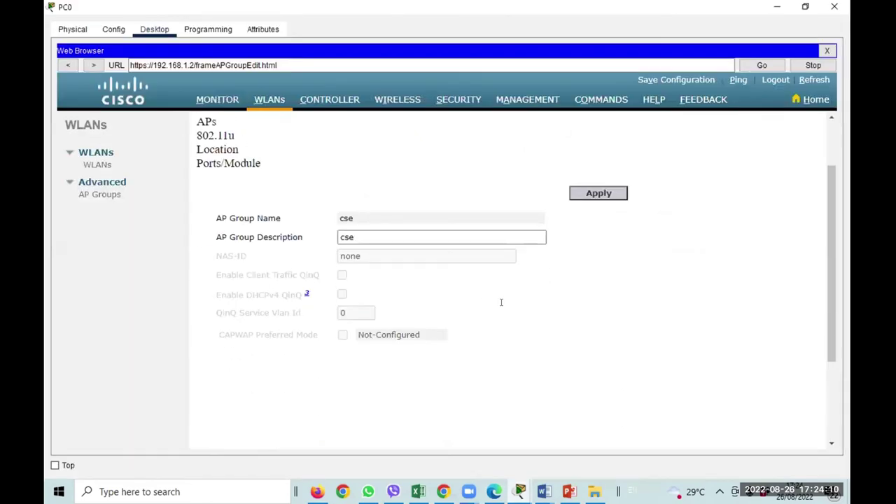
scroll(525, 245, down, 1)
click(599, 156)
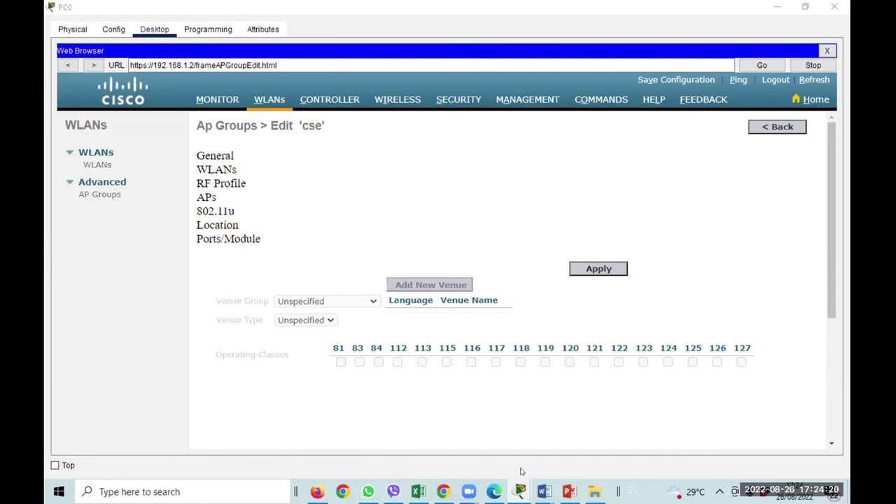
Return to the topology and check which WLANs the access points now provide.
mouse_move(519, 490)
click(611, 441)
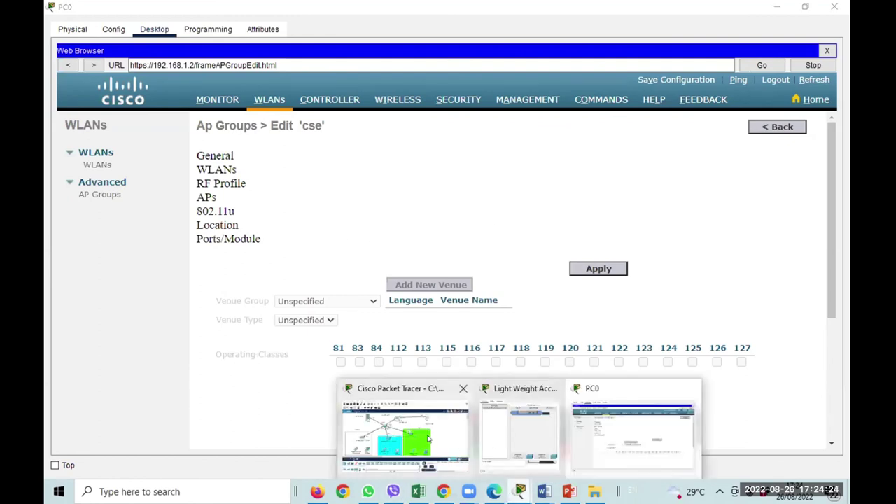
click(410, 431)
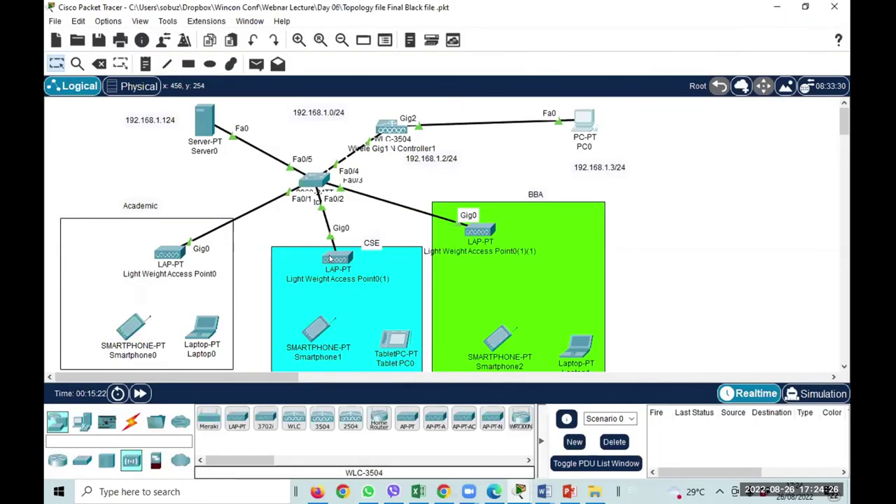
mouse_move(330, 259)
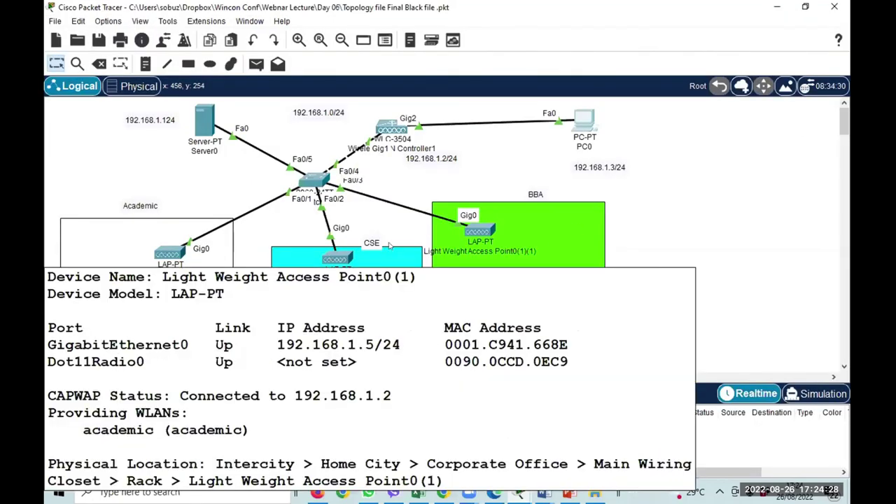
mouse_move(473, 234)
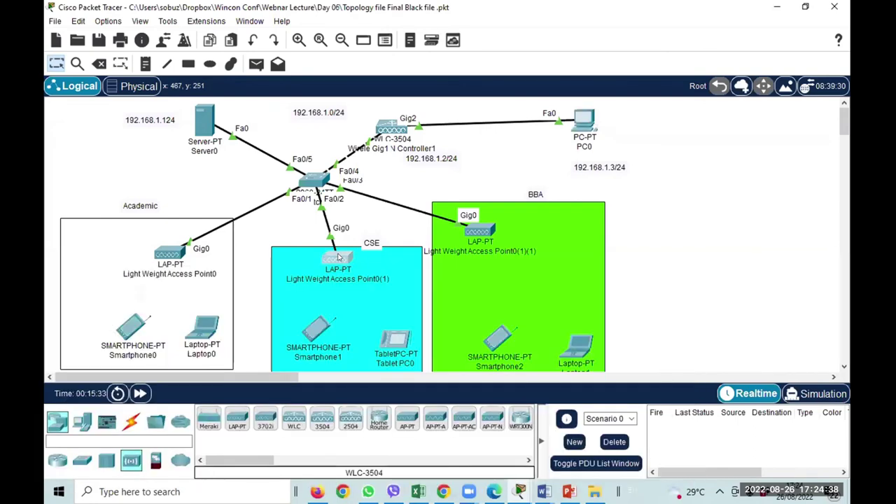
Open Smartphone1's Wireless0 configuration after a glance at the CSE access point.
click(333, 261)
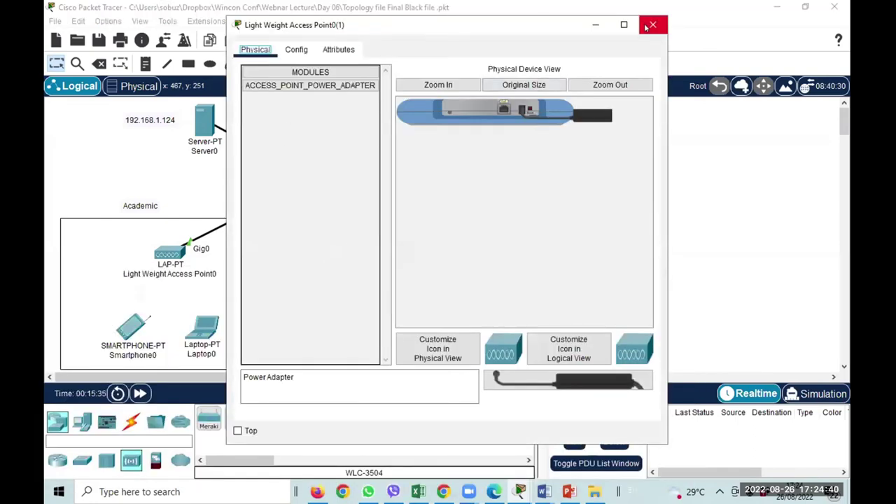
click(653, 25)
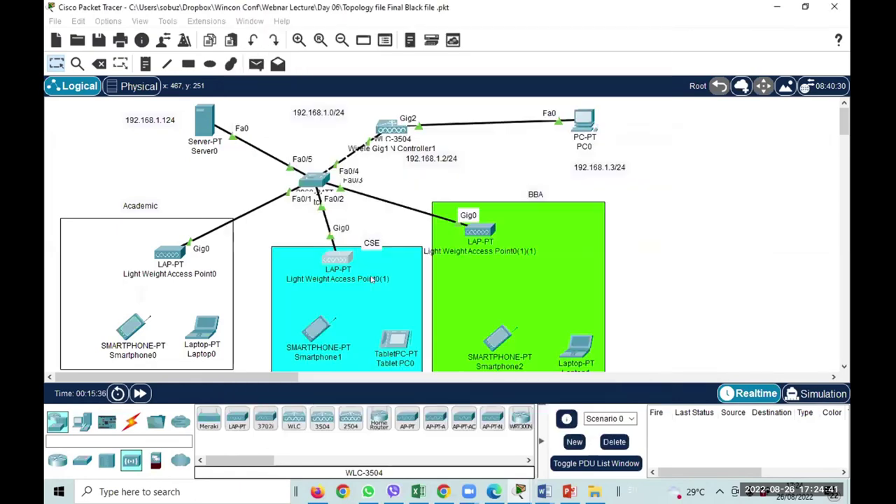
click(317, 328)
click(316, 329)
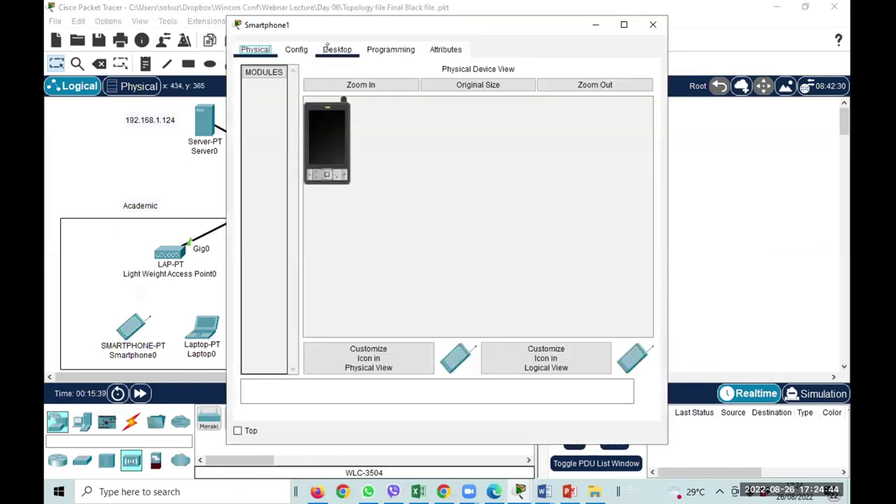
click(337, 49)
click(296, 49)
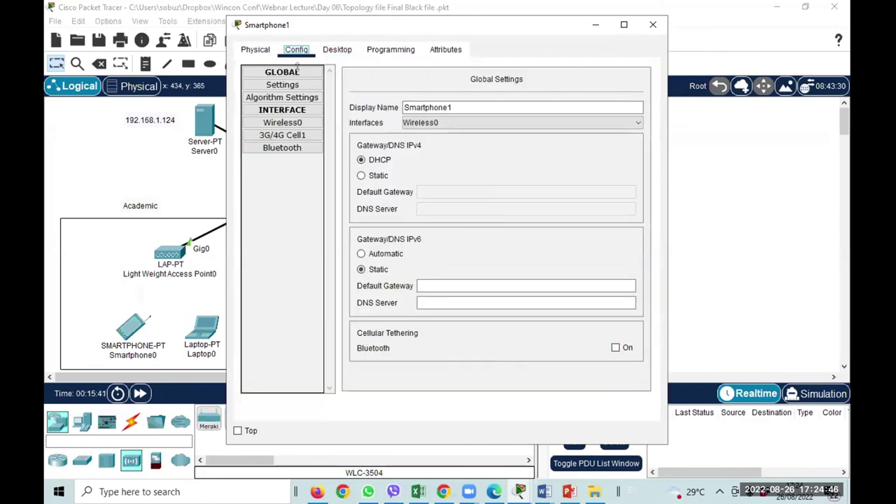
click(300, 121)
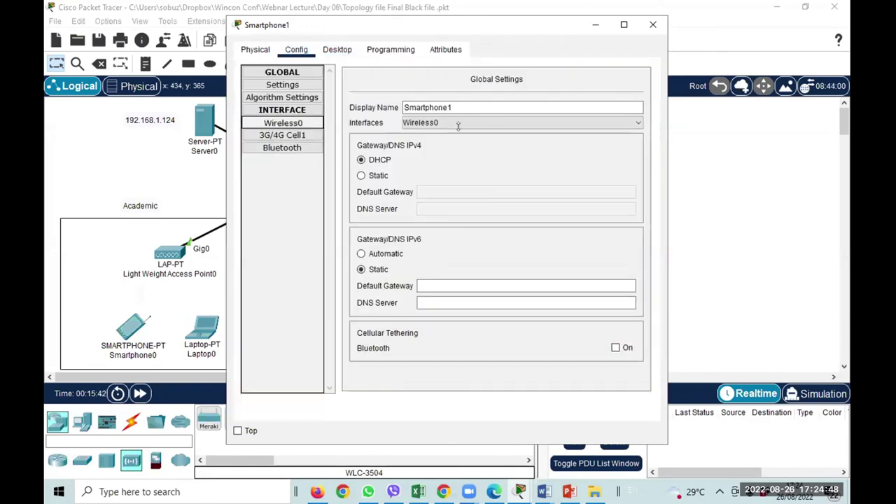
Set Smartphone1's SSID to academic with DHCP addressing and close its window.
double_click(536, 133)
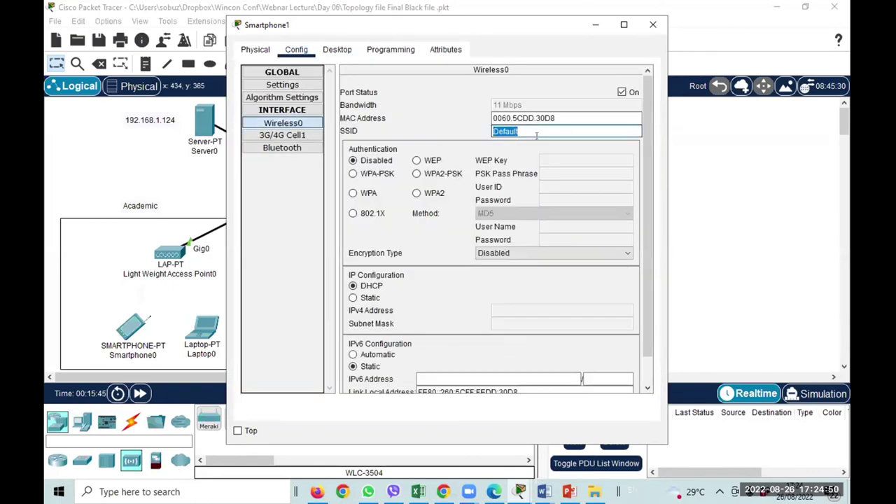
text(academic)
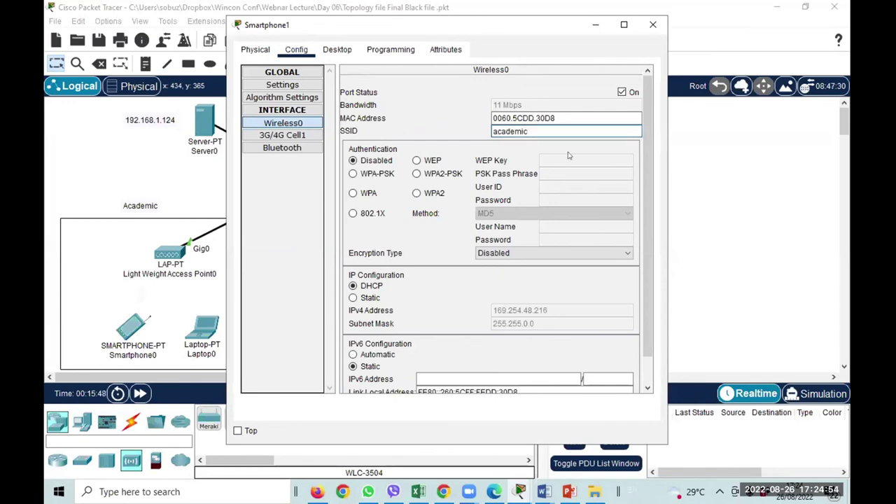
scroll(483, 324, down, 1)
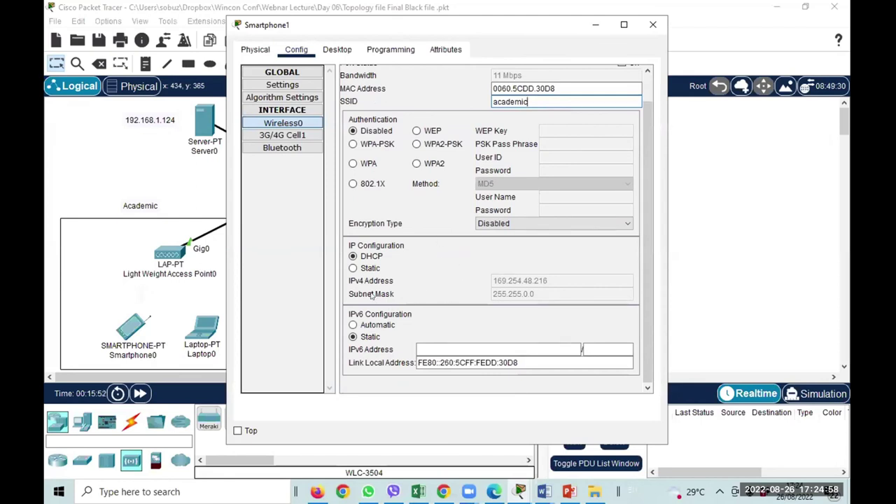
click(361, 269)
click(362, 257)
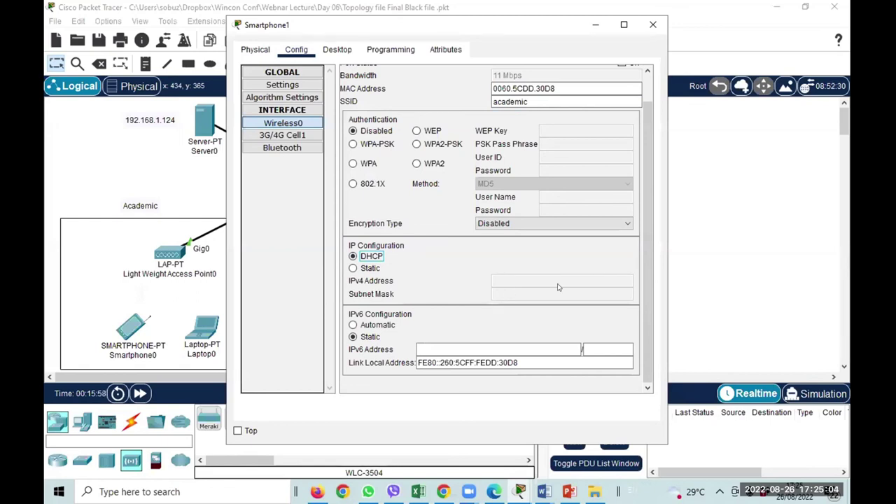
click(652, 24)
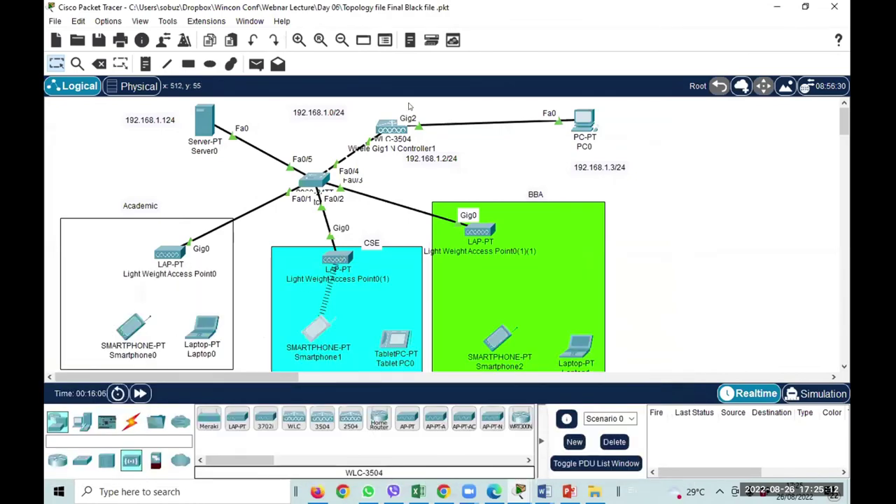
mouse_move(389, 124)
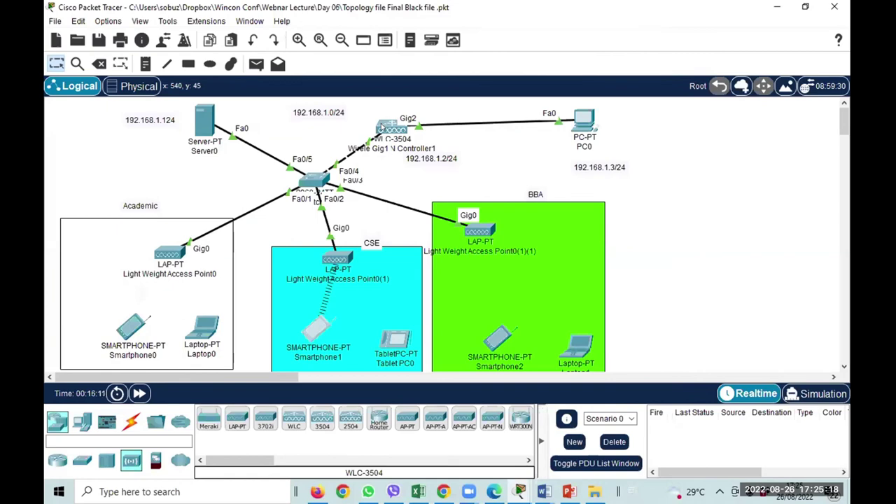
Set Tablet PC0's Wireless0 SSID to academic with DHCP addressing and close its window.
click(397, 338)
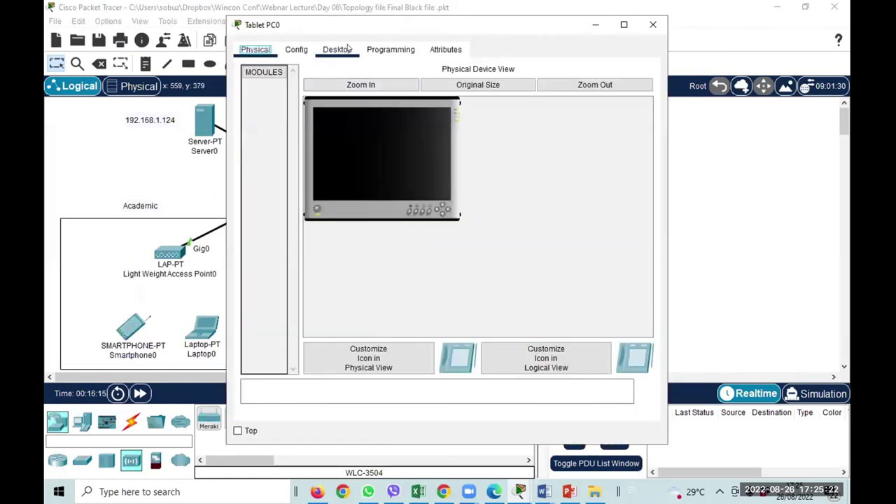
click(339, 49)
click(298, 50)
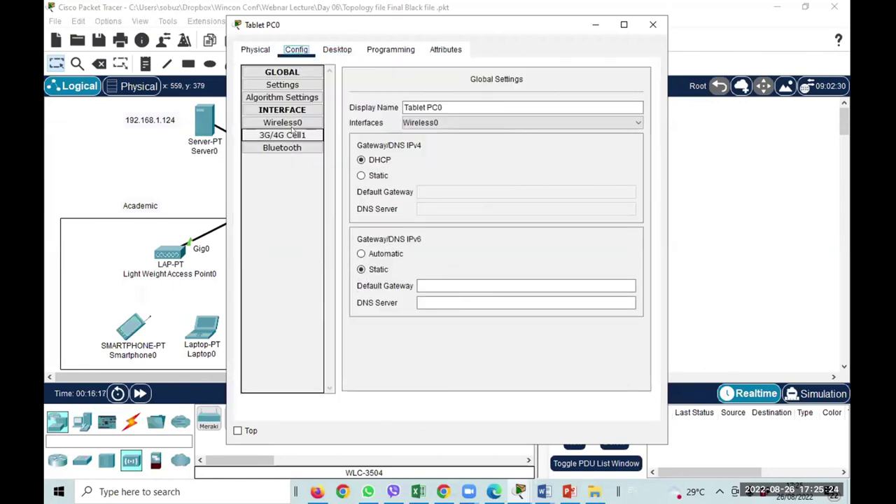
click(301, 123)
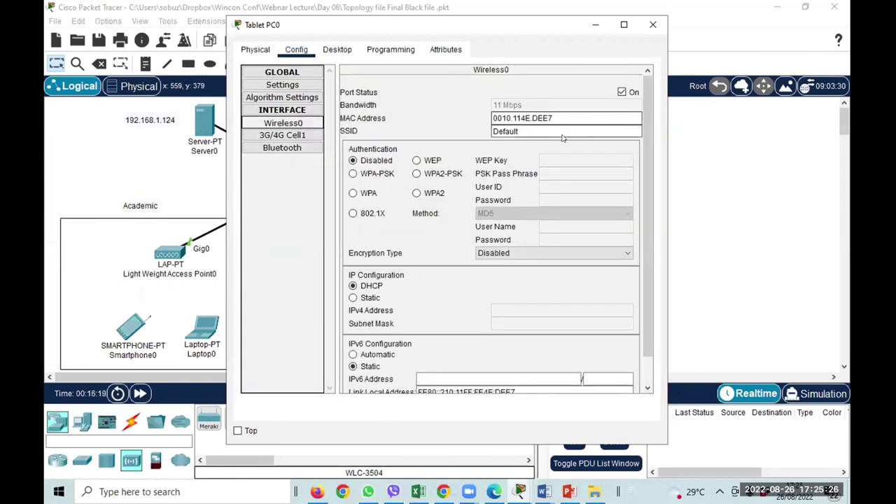
text(aca)
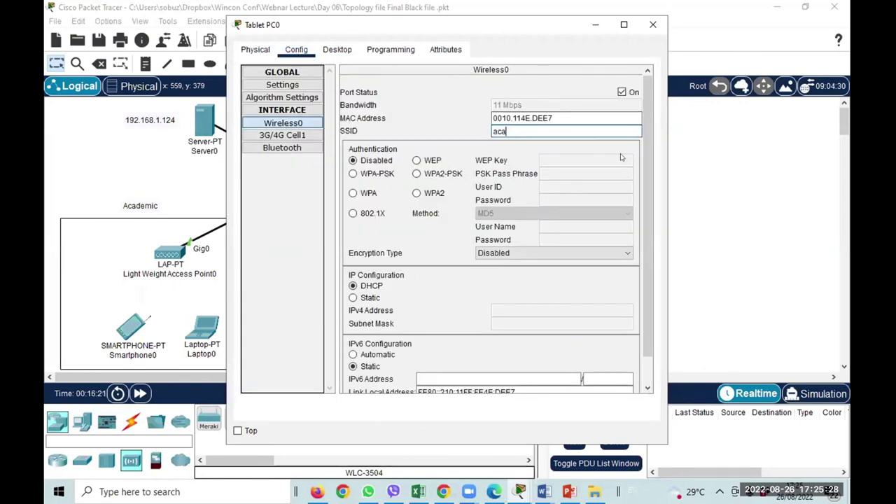
text(demic)
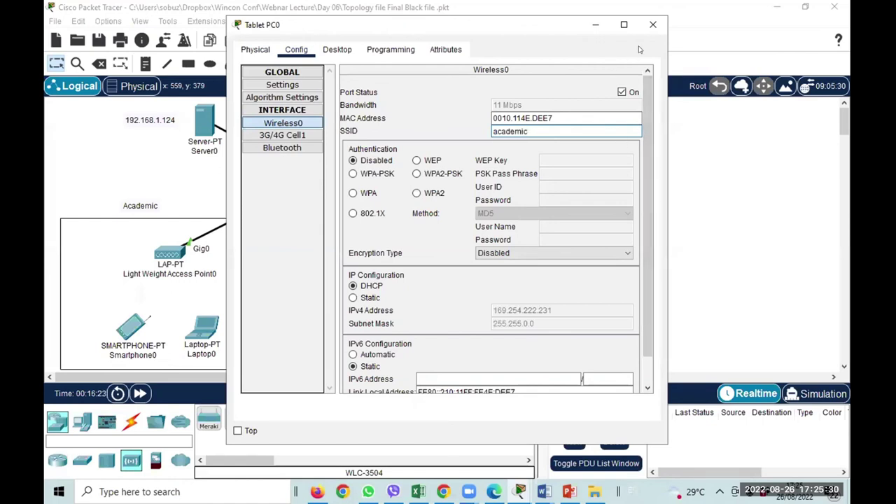
click(370, 298)
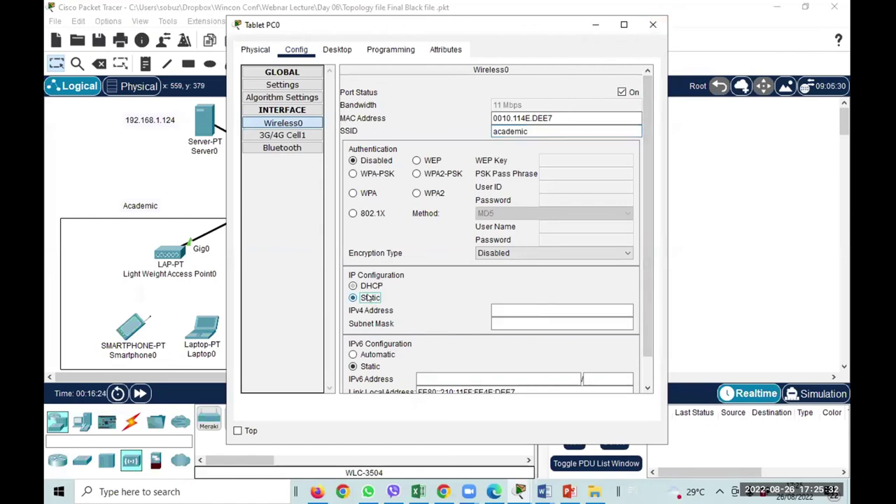
click(378, 288)
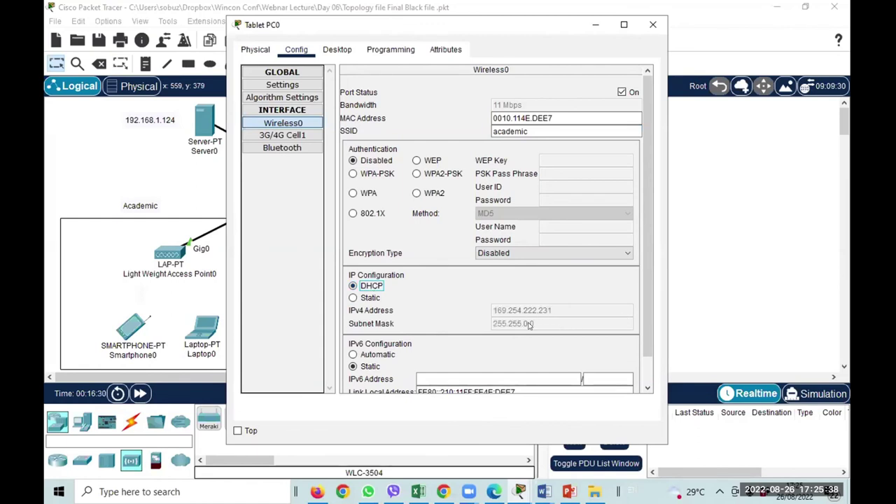
click(653, 24)
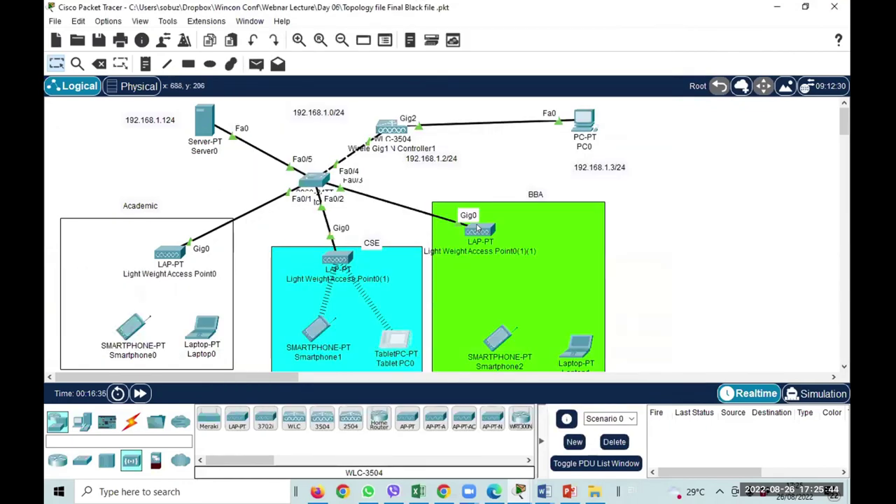
In PC0's browser, review the cse group's WLANs and APs tabs, then go back to the WLAN list.
mouse_move(478, 230)
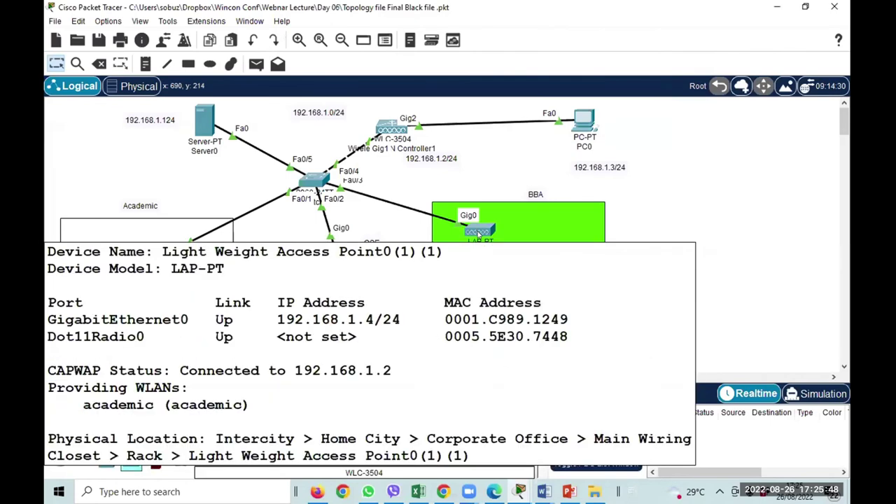
click(494, 492)
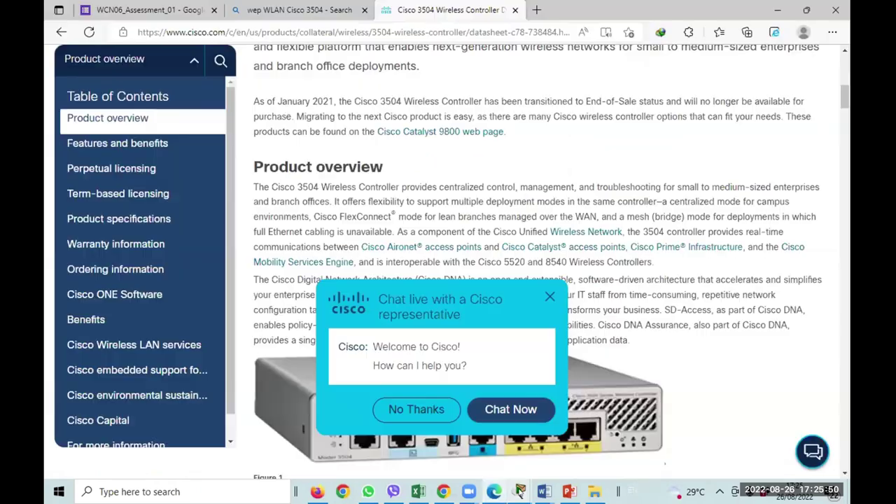
mouse_move(519, 492)
click(635, 434)
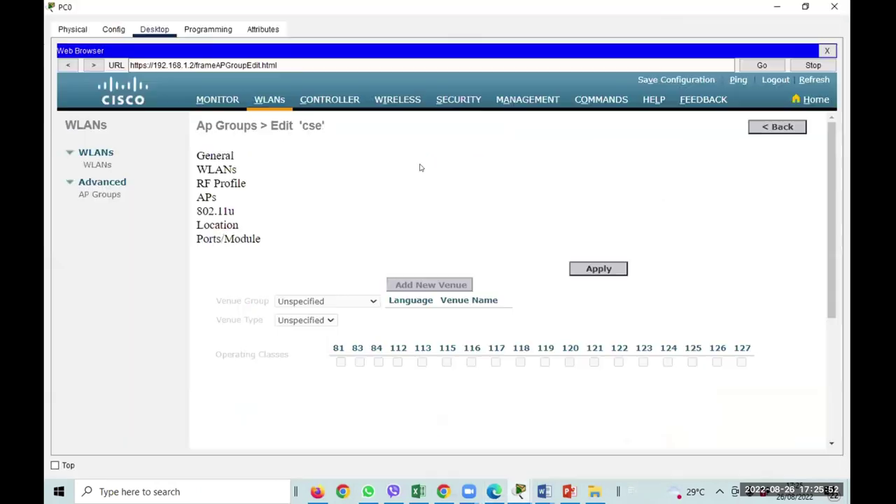
click(212, 170)
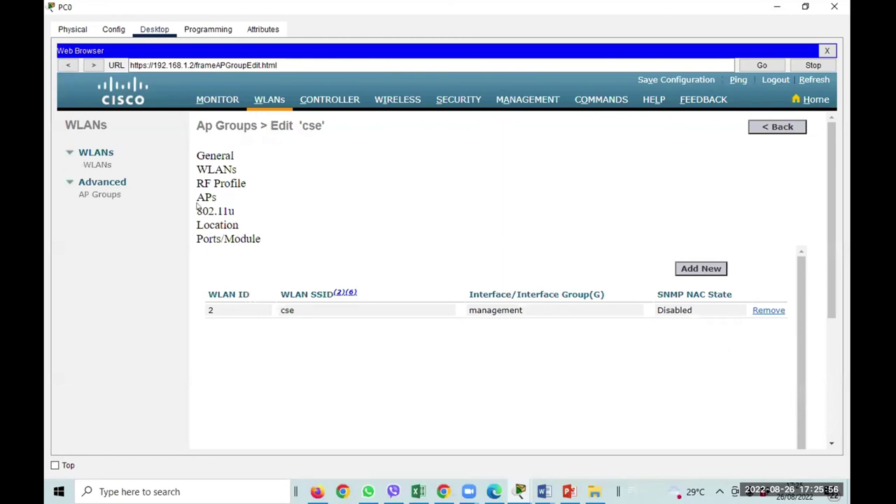
click(207, 197)
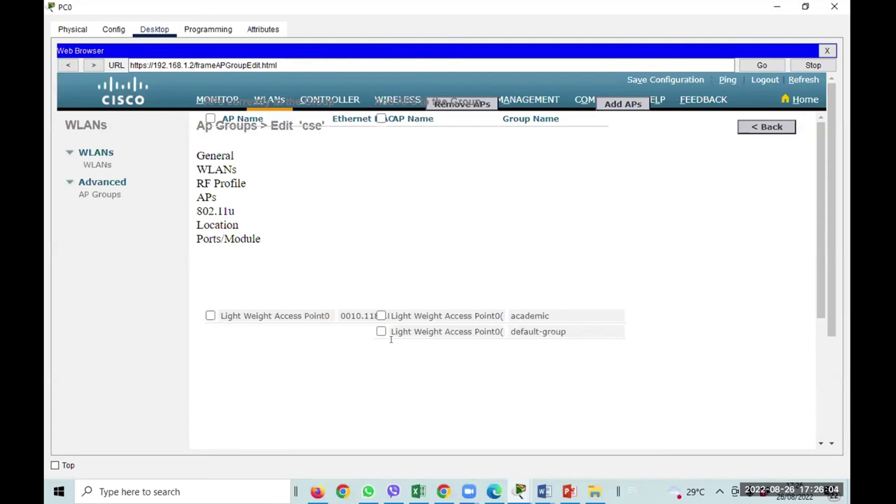
click(97, 164)
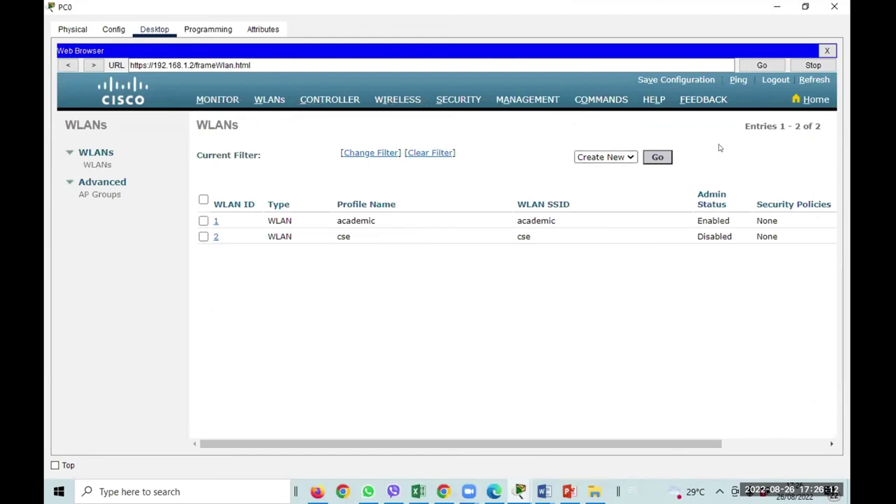
Create a new WLAN with profile name bba and SSID bba.
click(658, 157)
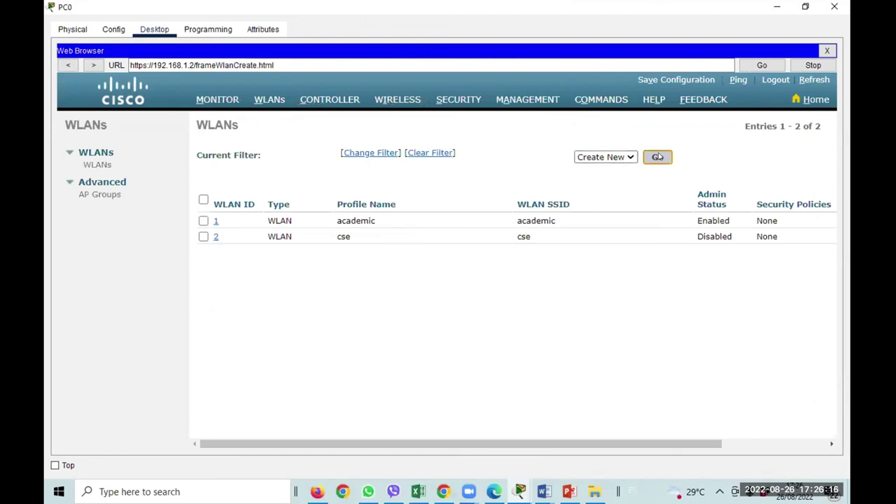
click(361, 178)
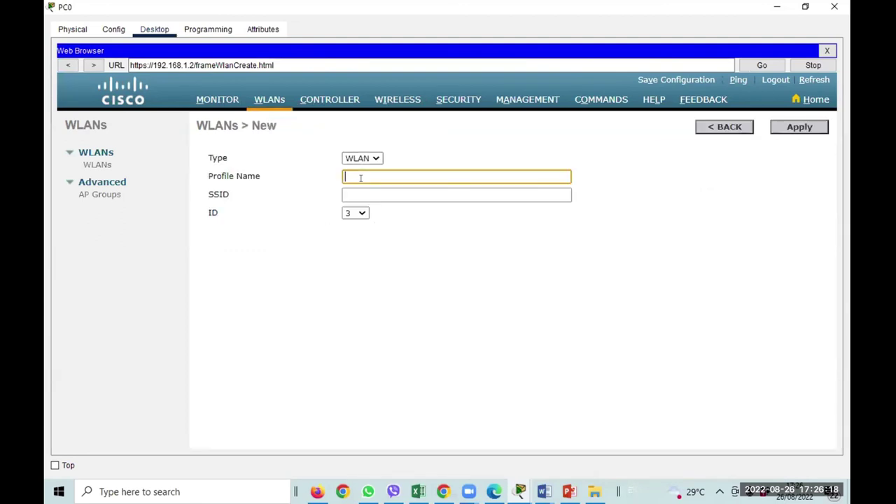
text(bba)
click(366, 193)
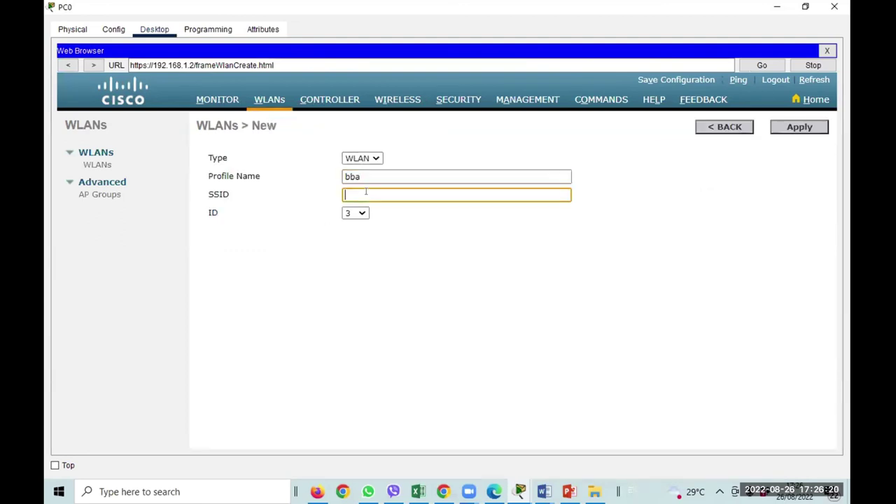
text(bba)
click(784, 130)
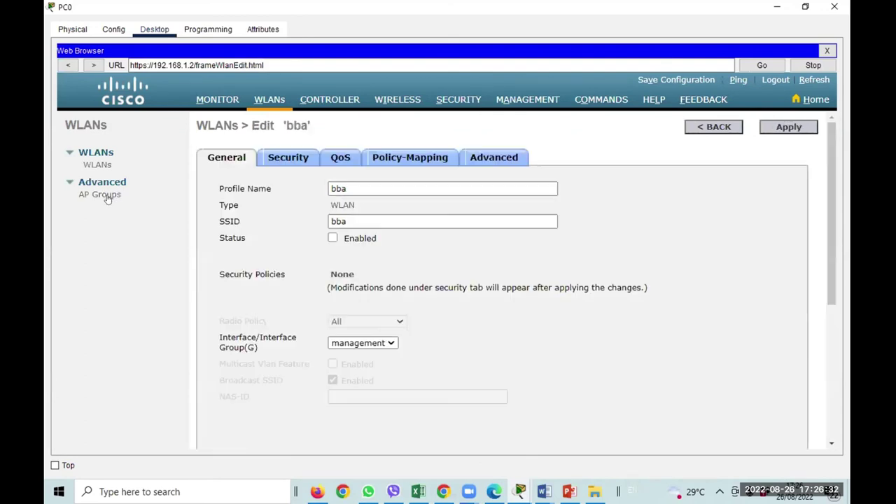
Enable the bba WLAN, review its QoS, policy-mapping and advanced tabs, and go to AP Groups.
click(283, 158)
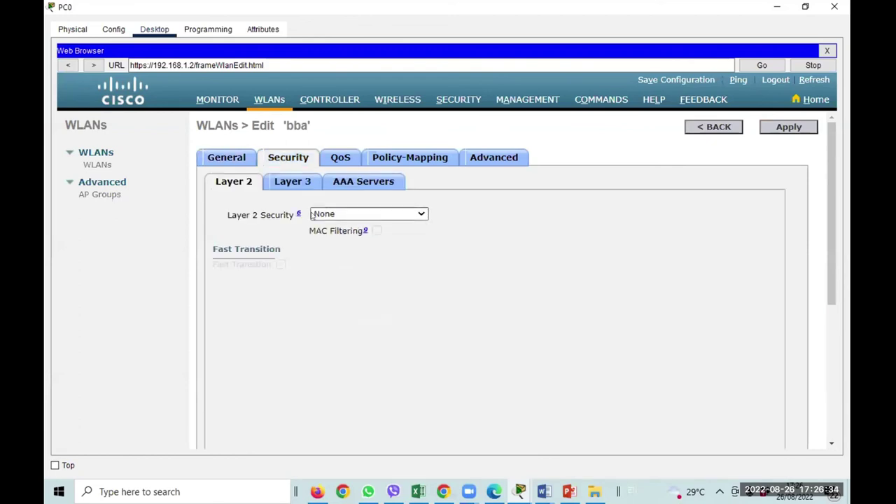
click(214, 158)
click(333, 238)
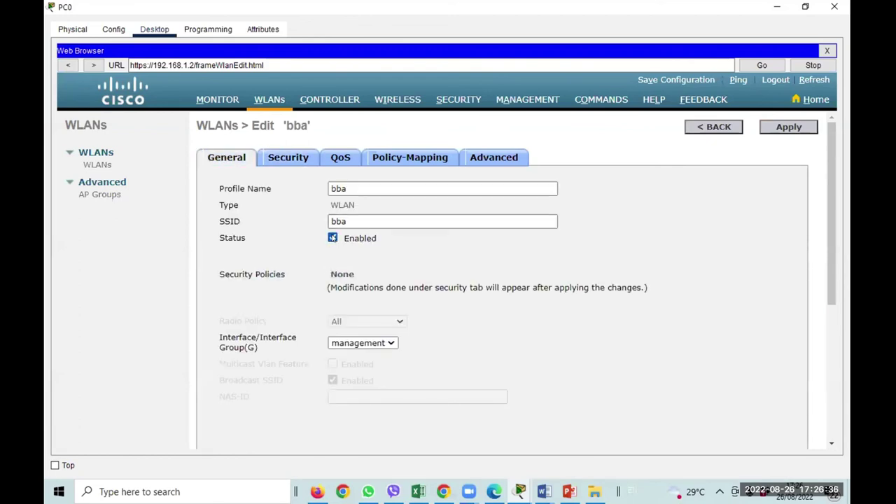
click(774, 128)
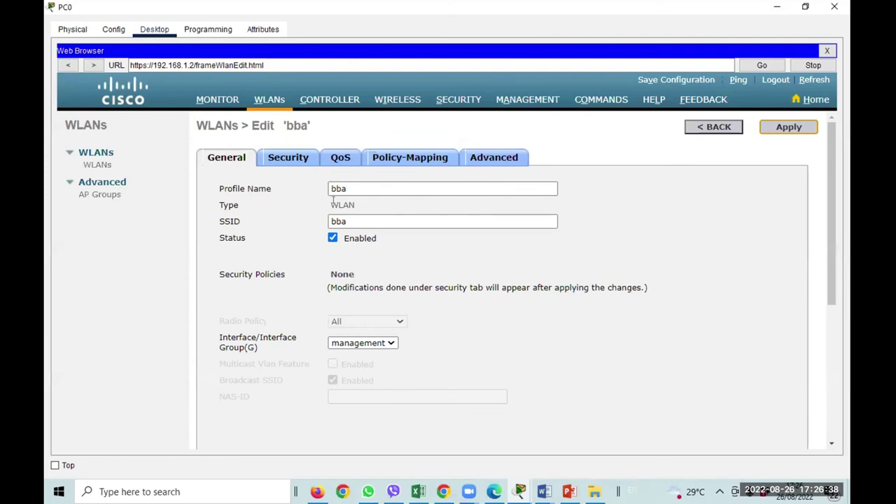
click(336, 160)
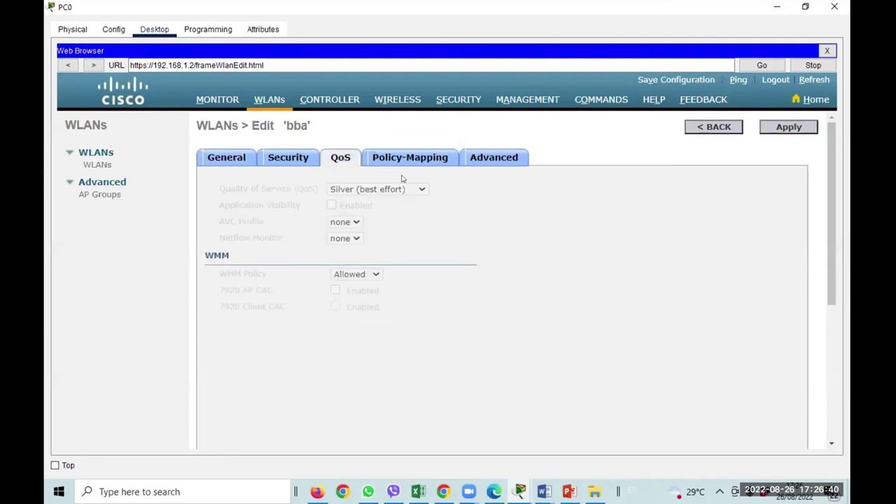
click(403, 160)
click(485, 161)
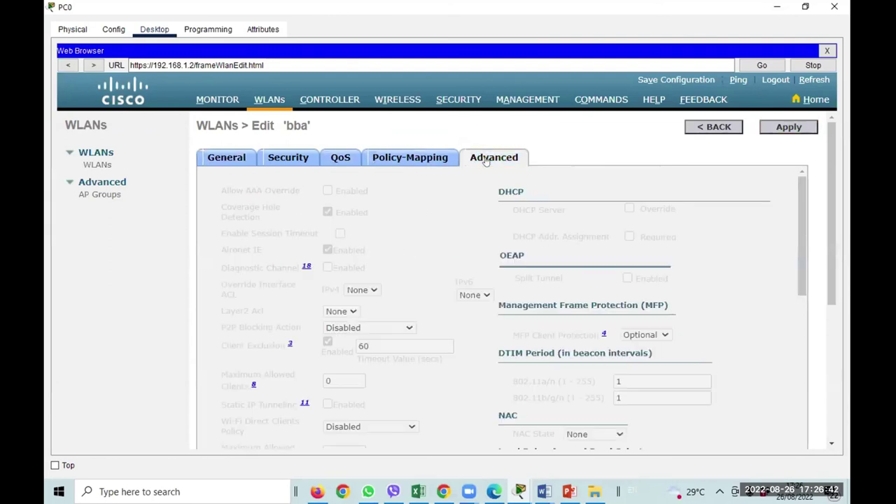
scroll(458, 311, down, 5)
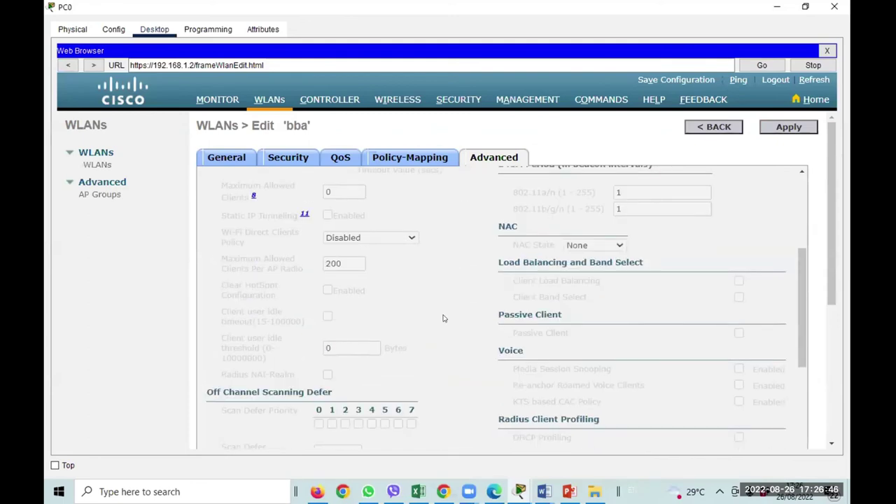
scroll(445, 314, up, 5)
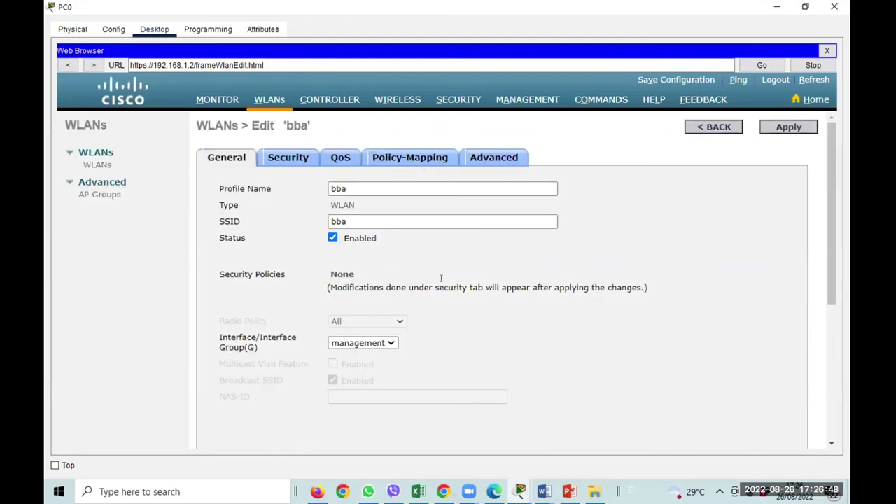
click(106, 199)
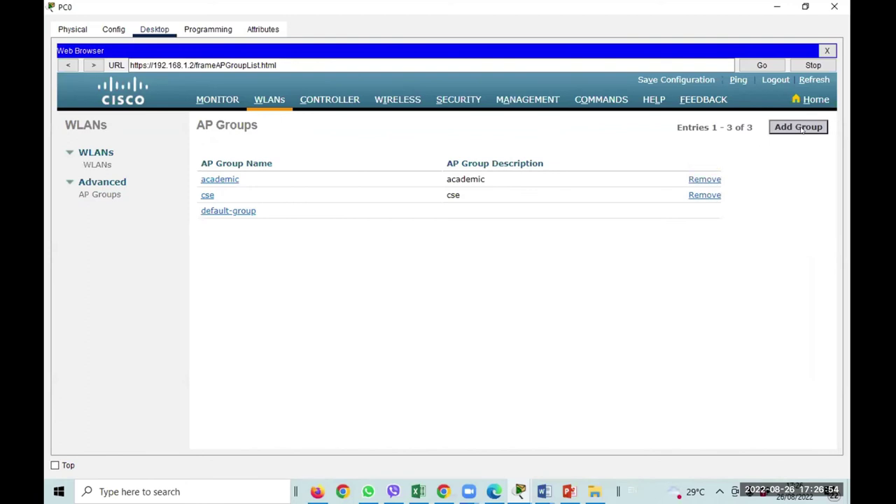
Add an AP group bba with description bba and open its settings.
click(798, 128)
click(390, 187)
text(bba)
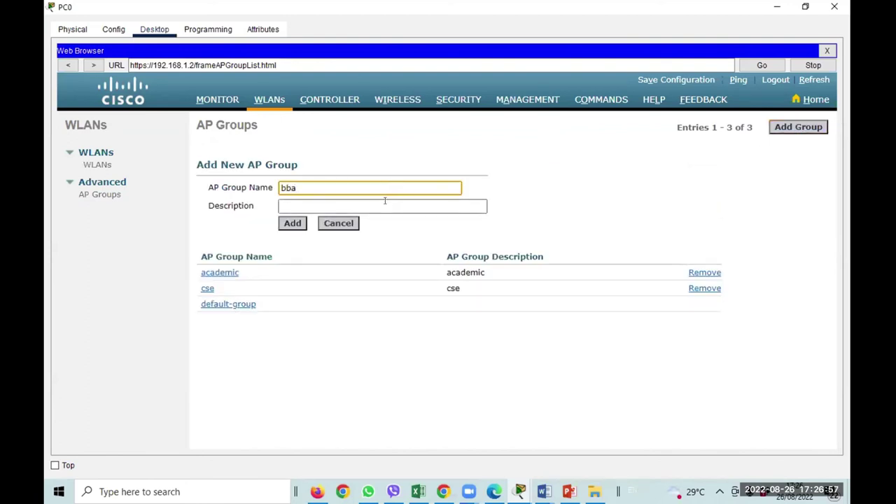
click(385, 203)
text(bba)
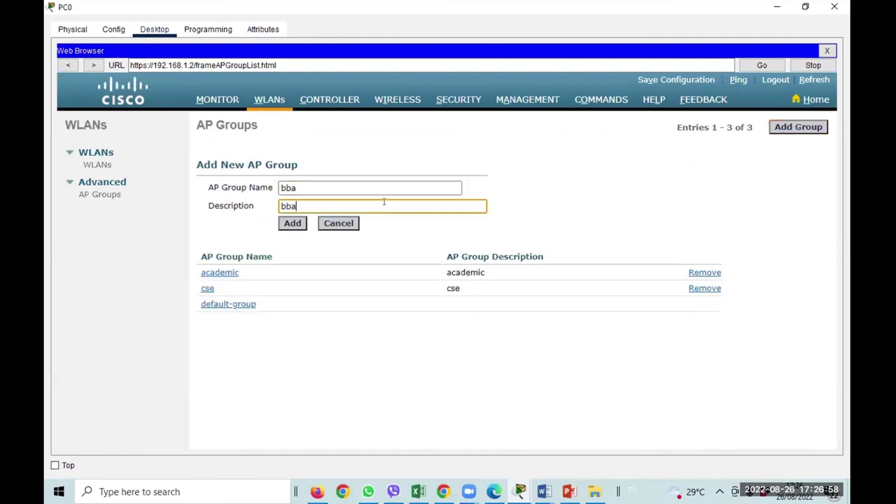
click(292, 224)
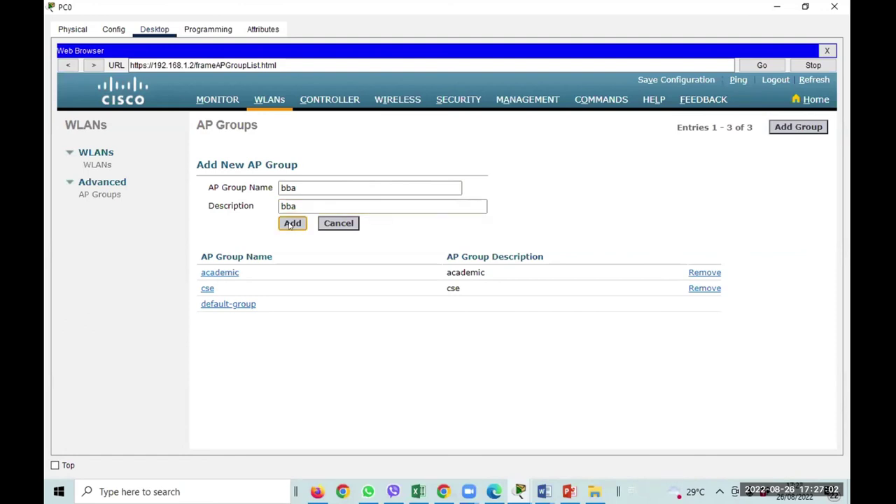
click(290, 225)
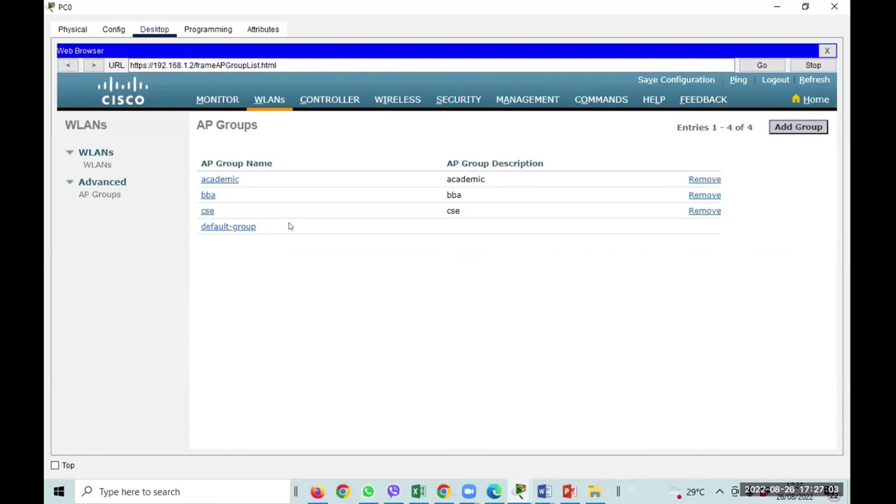
click(208, 197)
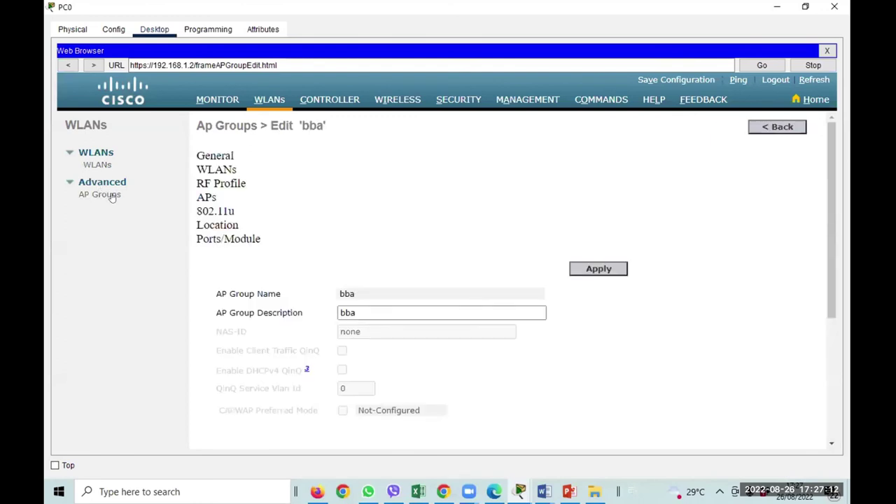
Map the bba WLAN to the bba AP group.
click(223, 169)
click(689, 268)
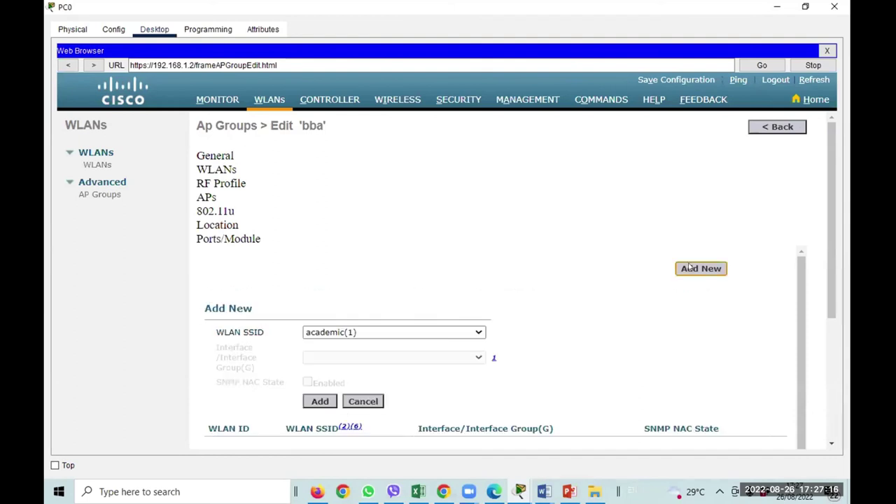
click(329, 333)
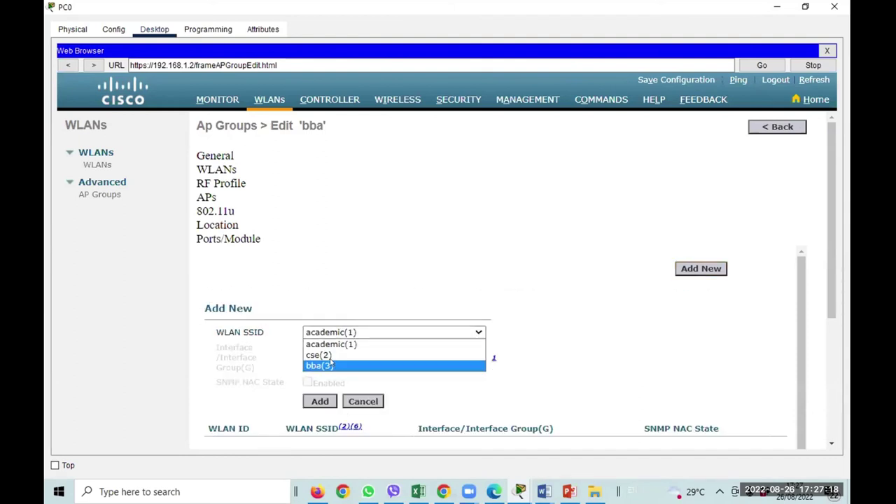
click(331, 365)
scroll(447, 358, down, 2)
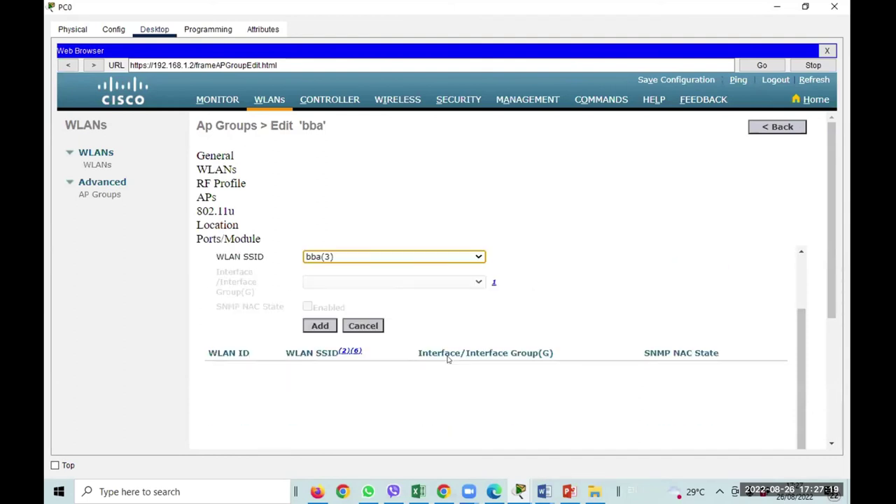
click(321, 326)
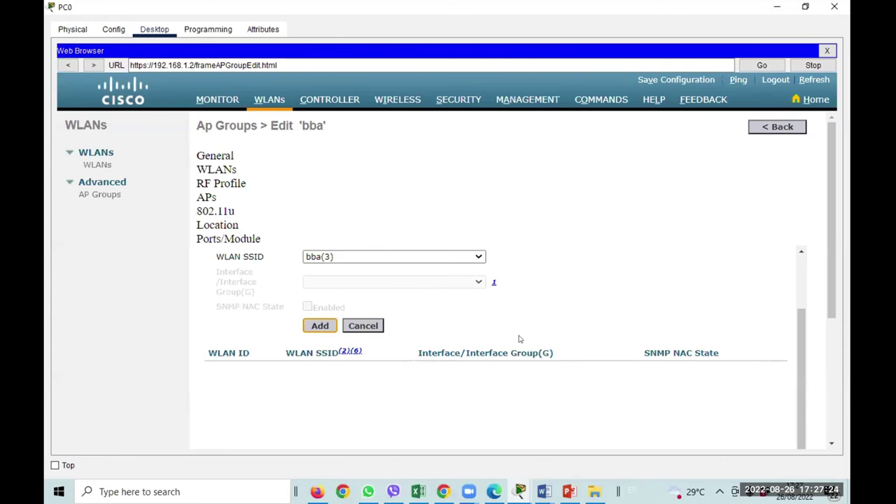
scroll(519, 339, down, 2)
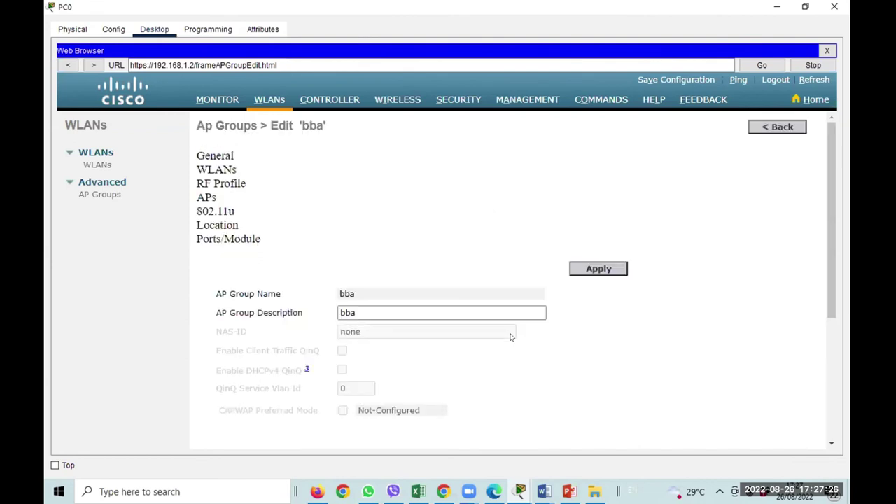
Move the remaining default-group access point into bba, then return to the topology.
click(206, 197)
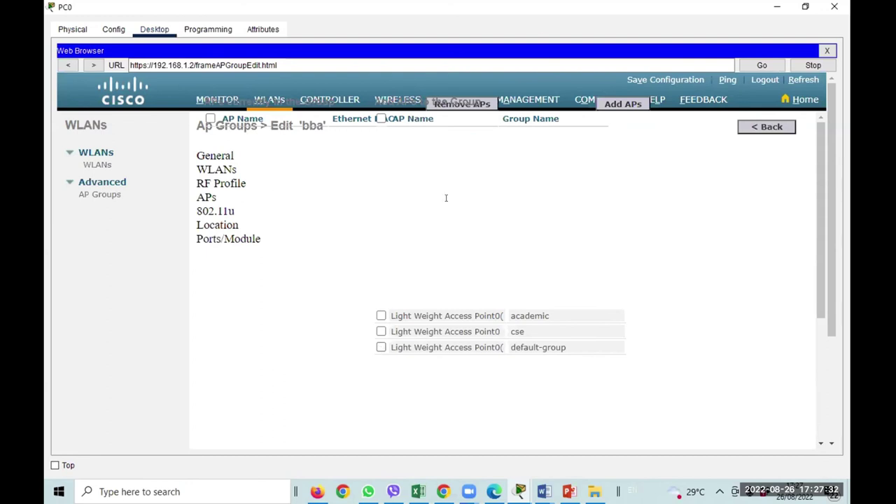
click(381, 347)
click(608, 103)
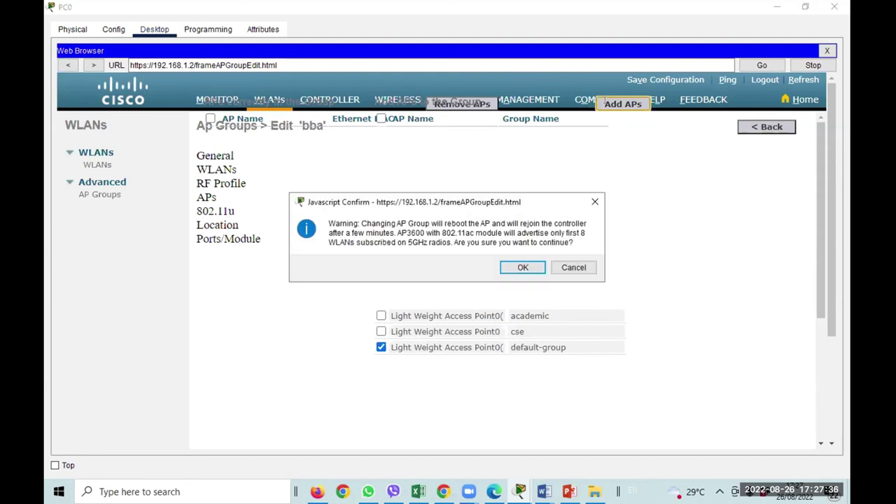
click(518, 266)
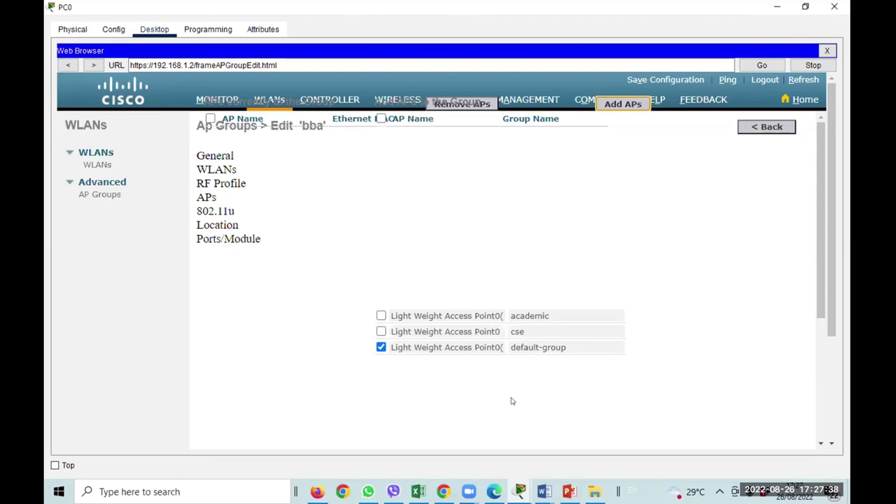
mouse_move(520, 489)
click(439, 439)
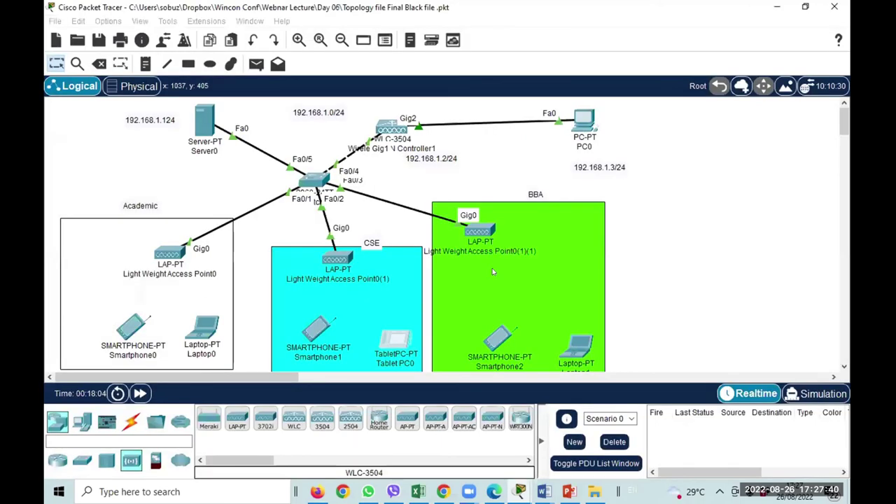
mouse_move(489, 231)
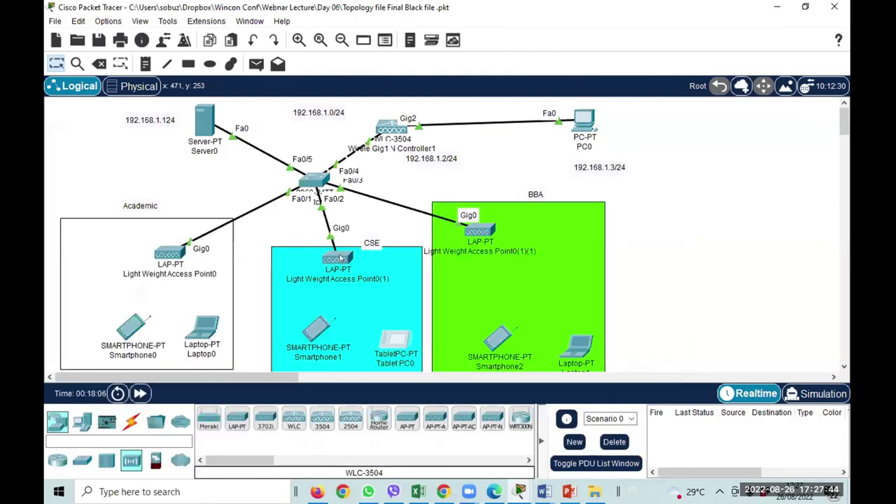
mouse_move(341, 259)
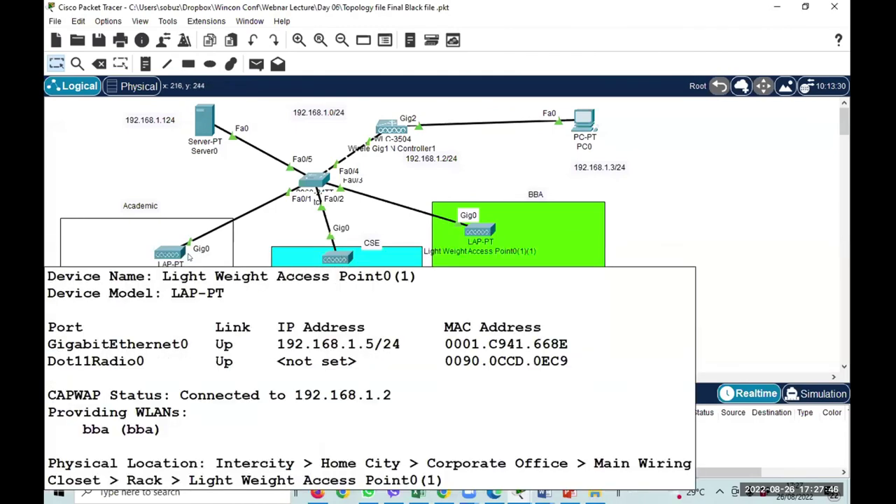
mouse_move(178, 259)
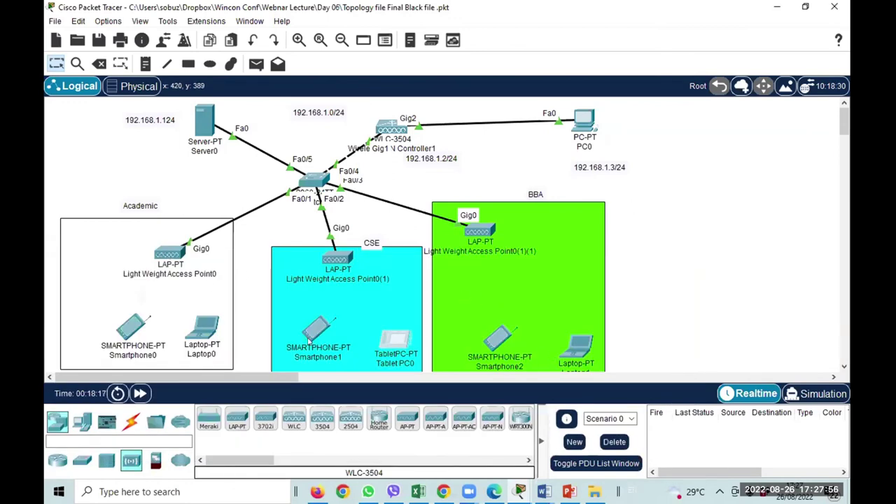
mouse_move(322, 320)
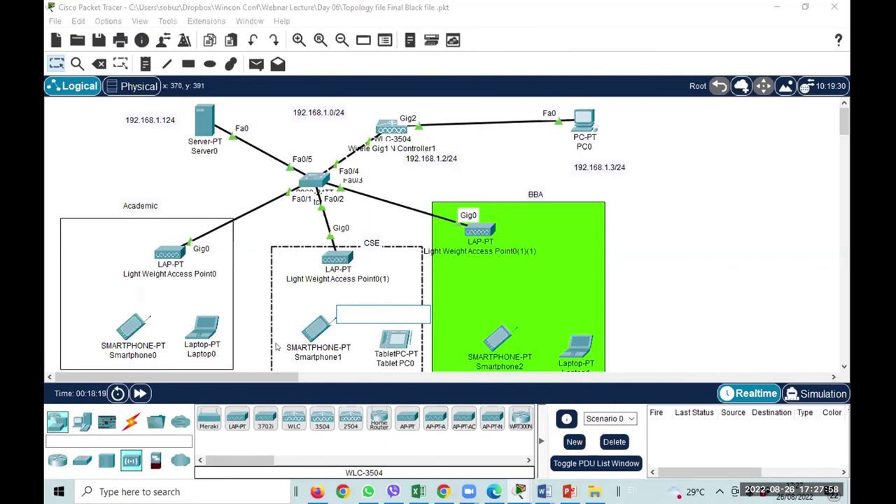
click(312, 336)
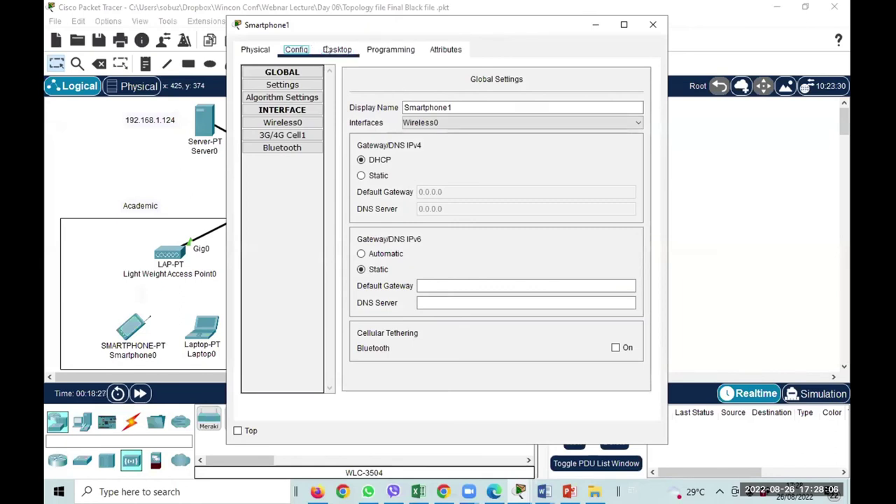
Check Smartphone1's desktop, config and physical views, then close its window.
click(329, 49)
click(296, 49)
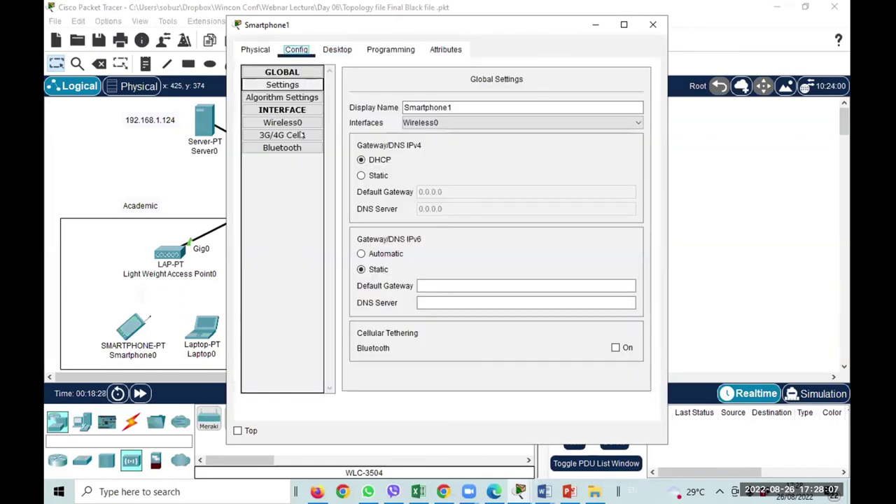
click(276, 52)
click(652, 24)
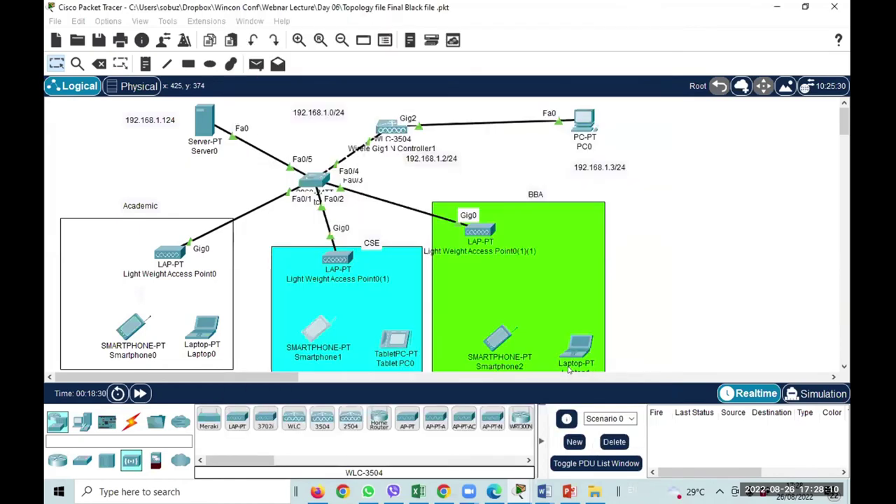
Swap Laptop1's wireless module for a WPC300N and close the laptop window.
click(574, 341)
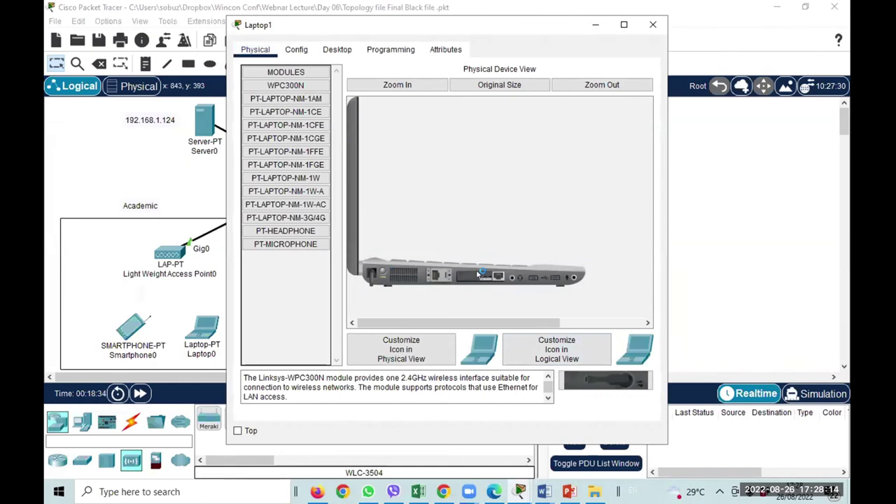
drag(483, 274, 280, 280)
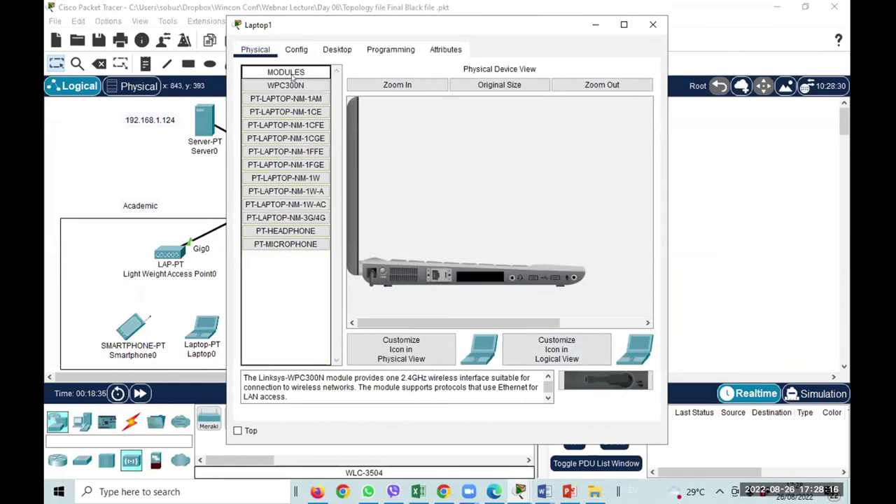
drag(285, 85, 519, 155)
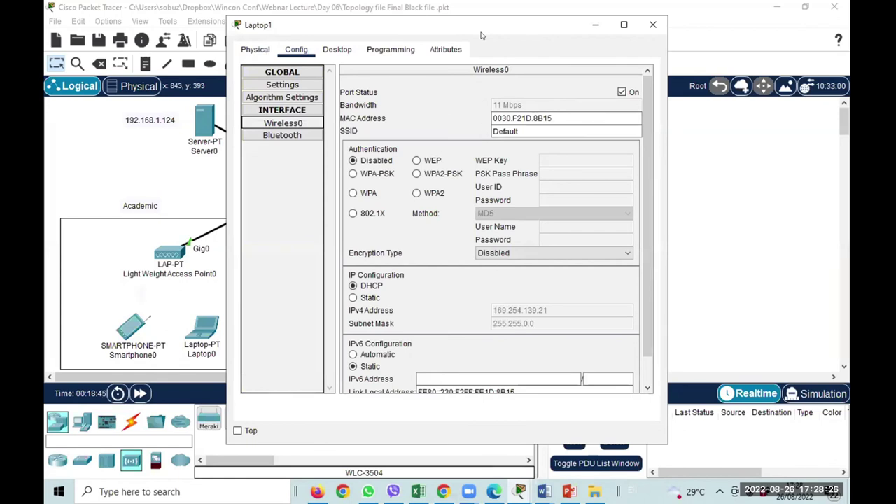
drag(482, 35, 177, 116)
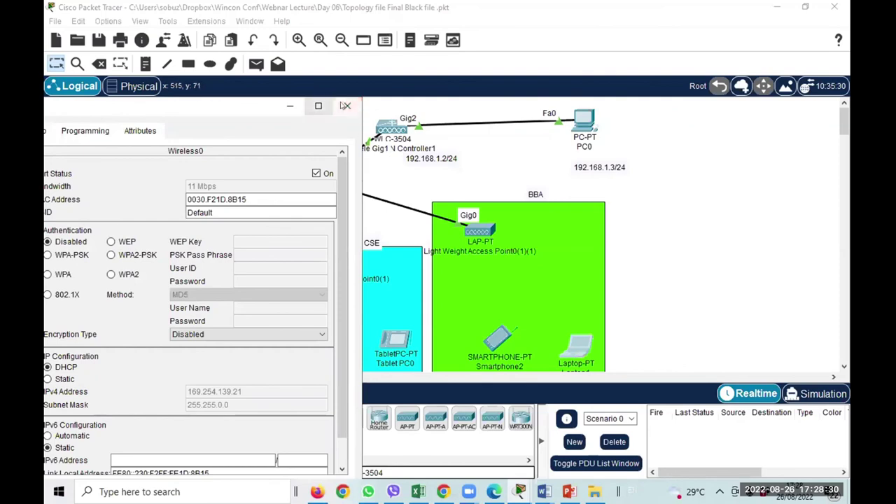
click(348, 106)
mouse_move(482, 234)
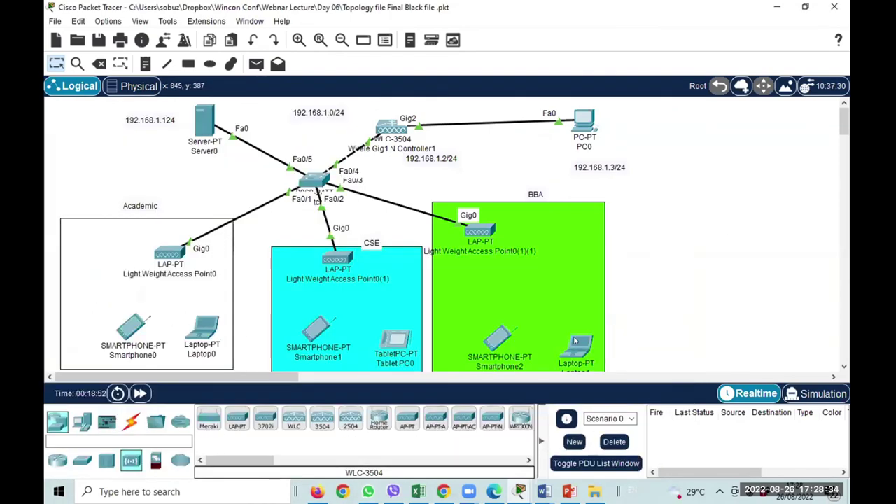
Change Laptop1's Wireless0 SSID from Default to academic, keep DHCP, and close the window.
click(575, 340)
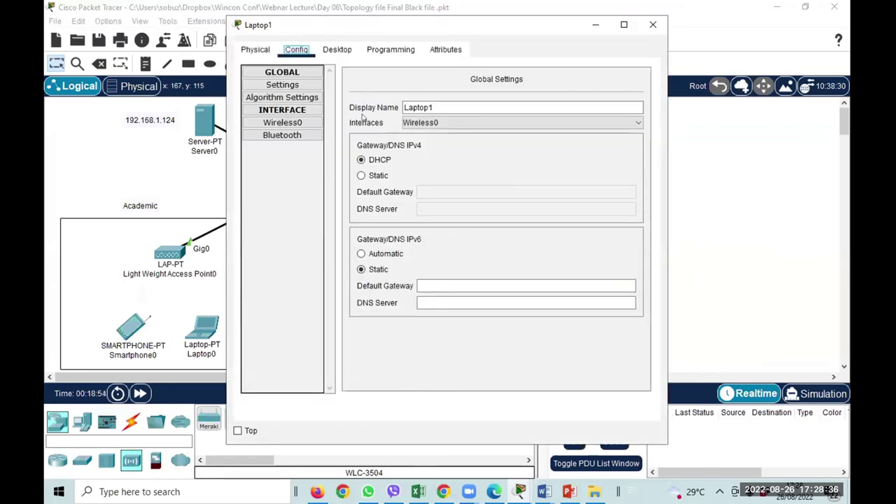
click(337, 50)
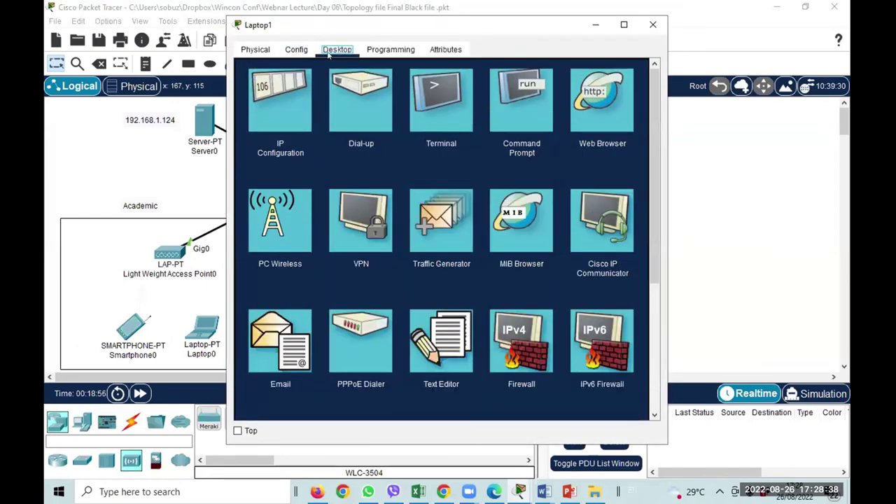
click(296, 51)
click(291, 124)
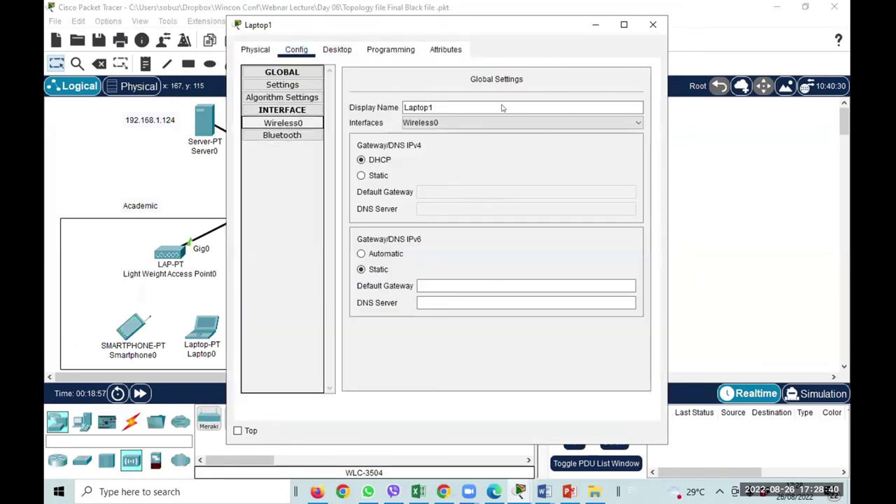
text(aca)
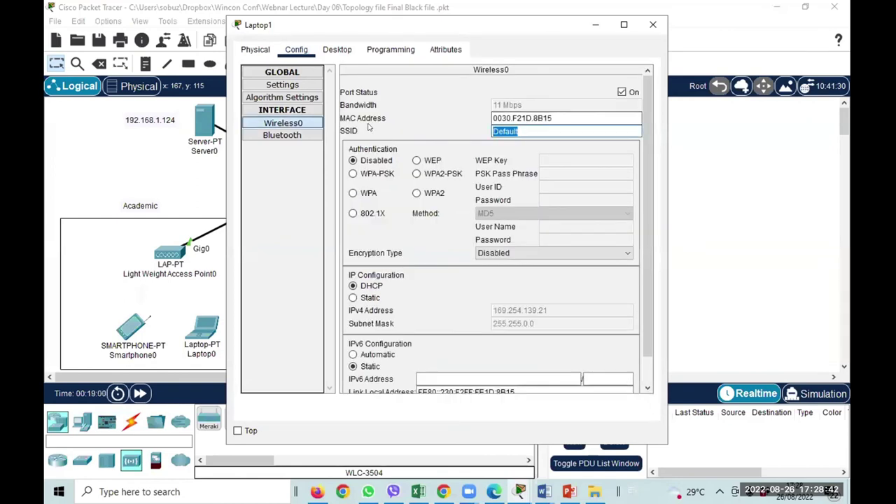
text(demic)
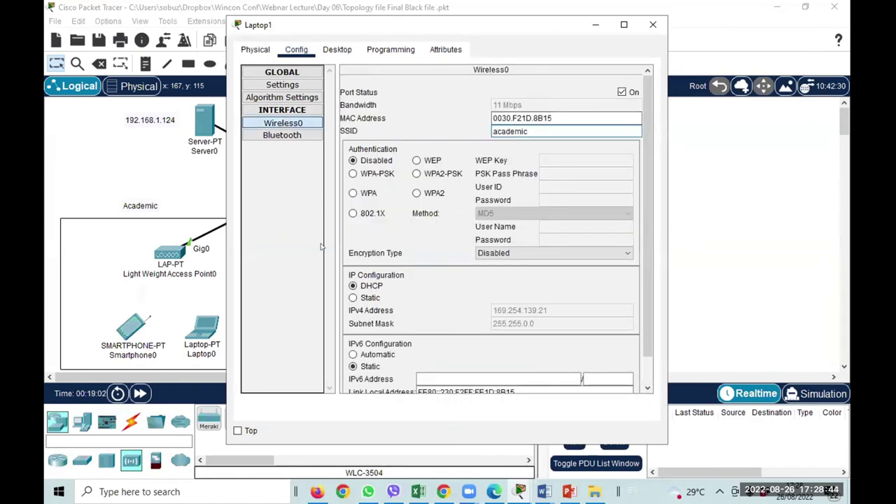
scroll(498, 329, down, 1)
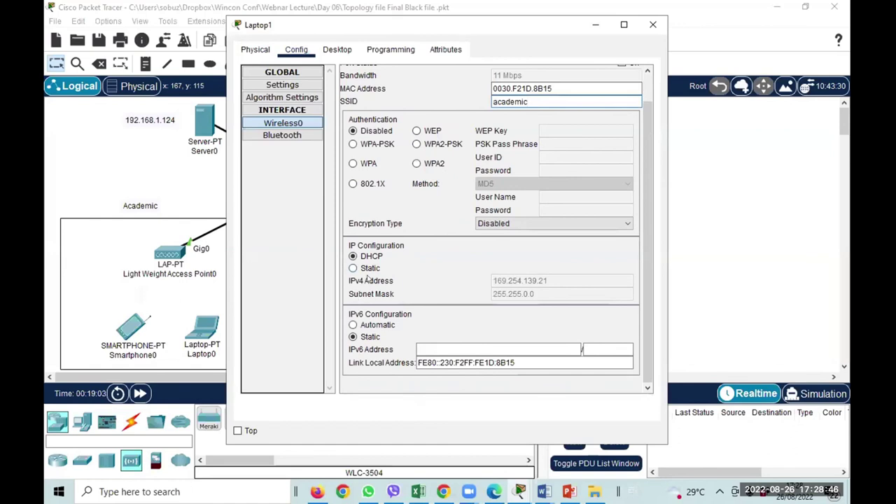
click(365, 269)
click(370, 257)
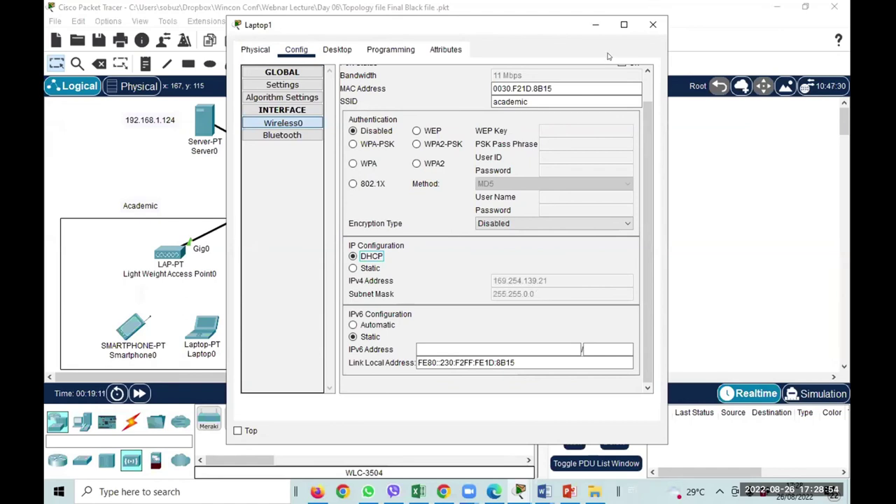
click(652, 25)
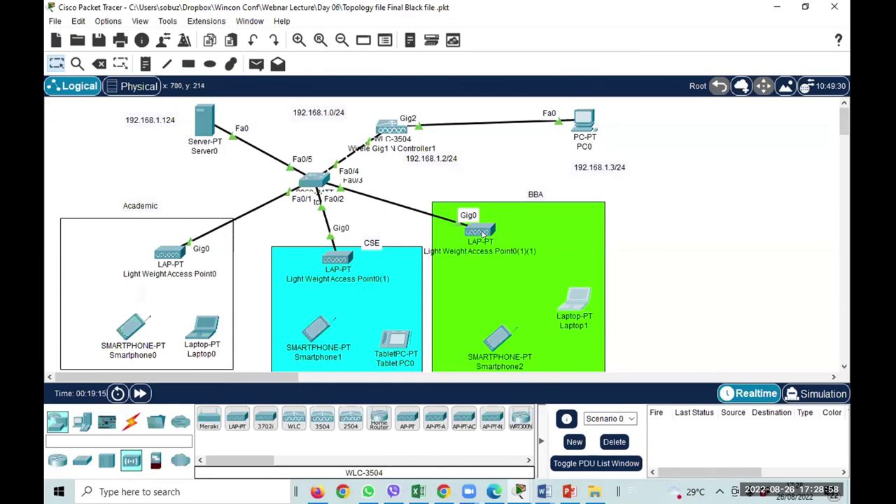
mouse_move(482, 233)
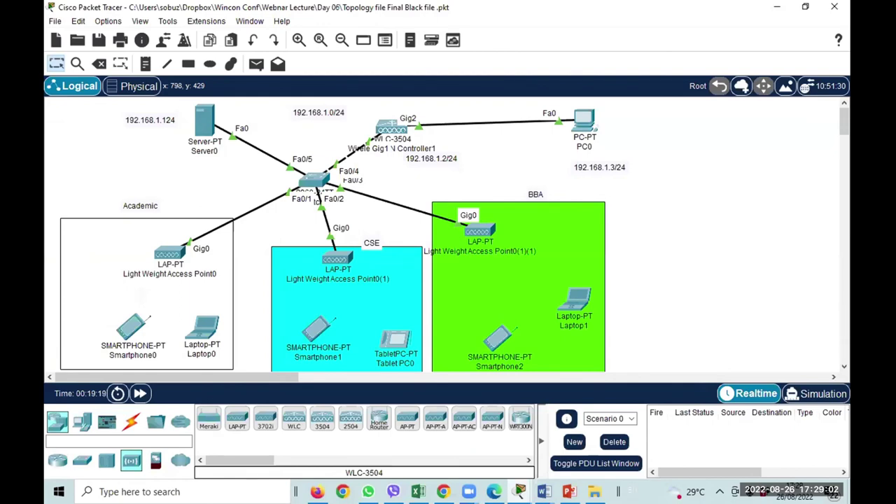
Return to PC0's controller web page and apply the bba AP group settings.
mouse_move(519, 491)
click(632, 428)
click(600, 270)
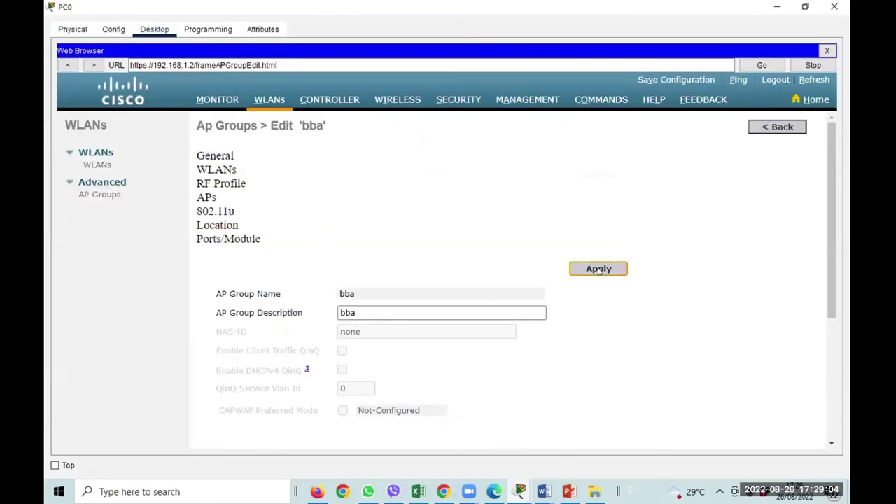
Review the bba group's APs and WLANs, then return to the AP Groups list.
scroll(486, 323, down, 3)
scroll(488, 327, up, 3)
click(209, 186)
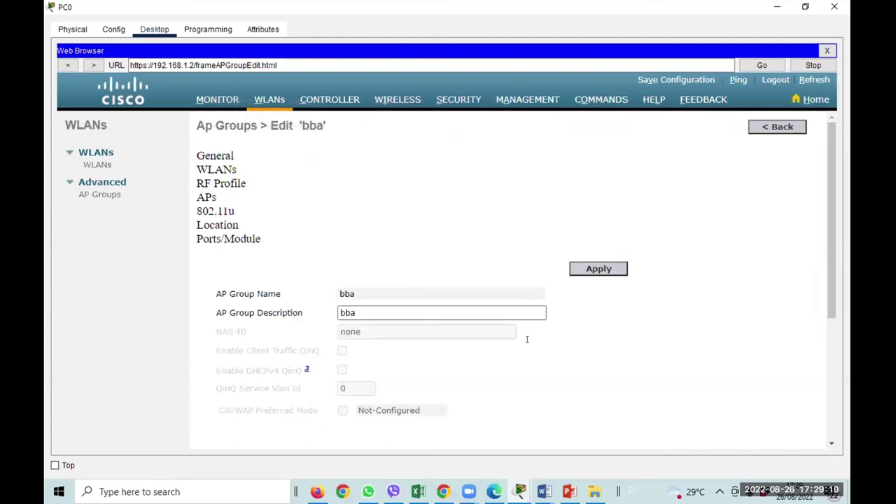
click(195, 169)
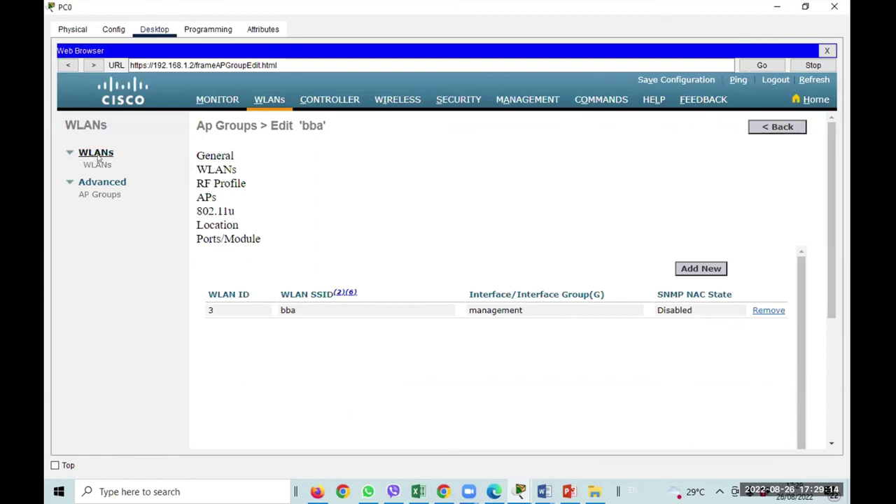
click(100, 196)
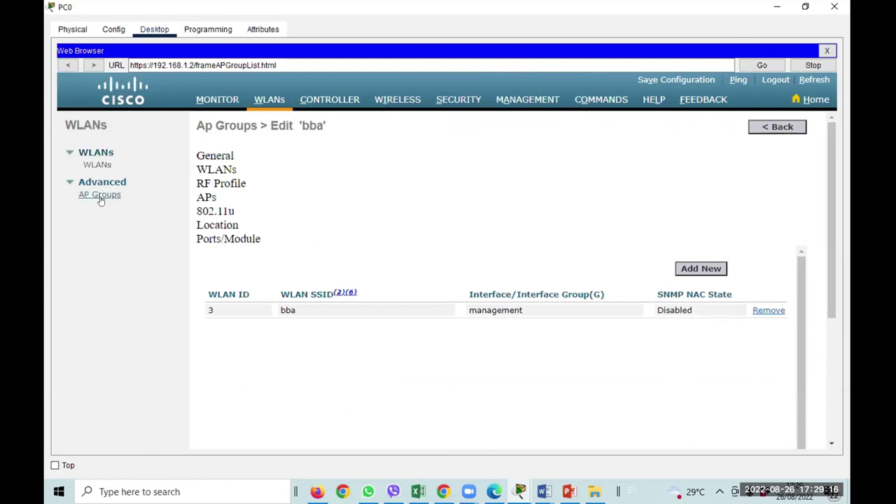
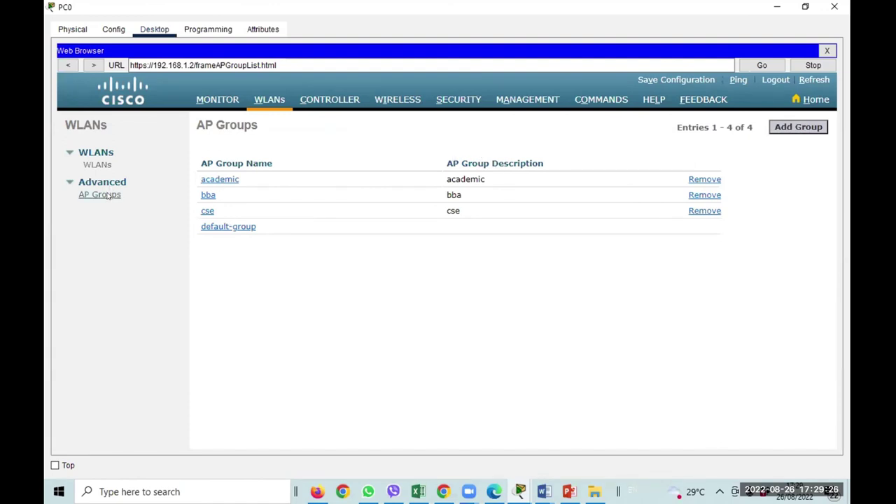
Review the controller's WLANs and AP Groups lists, then return to the network topology.
click(100, 166)
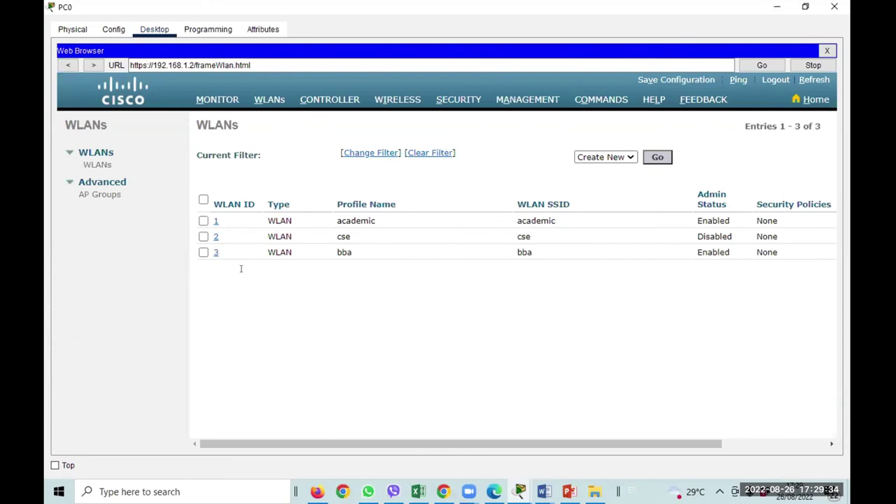
click(109, 196)
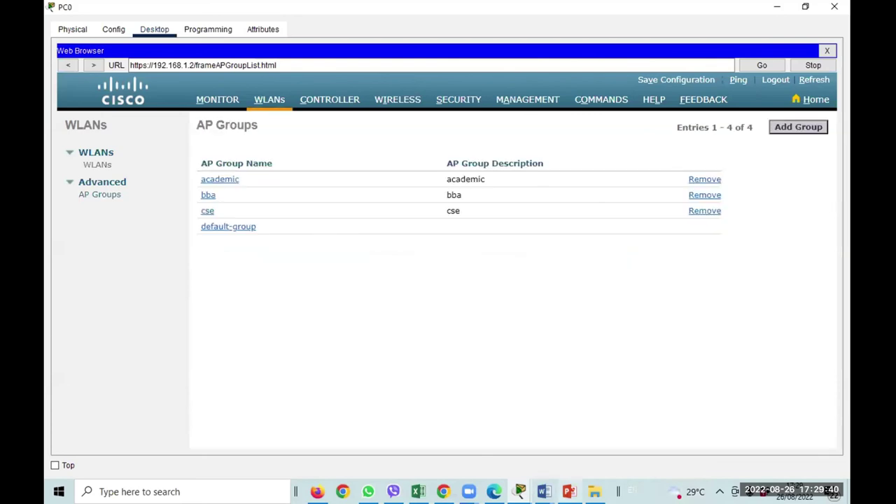
mouse_move(519, 491)
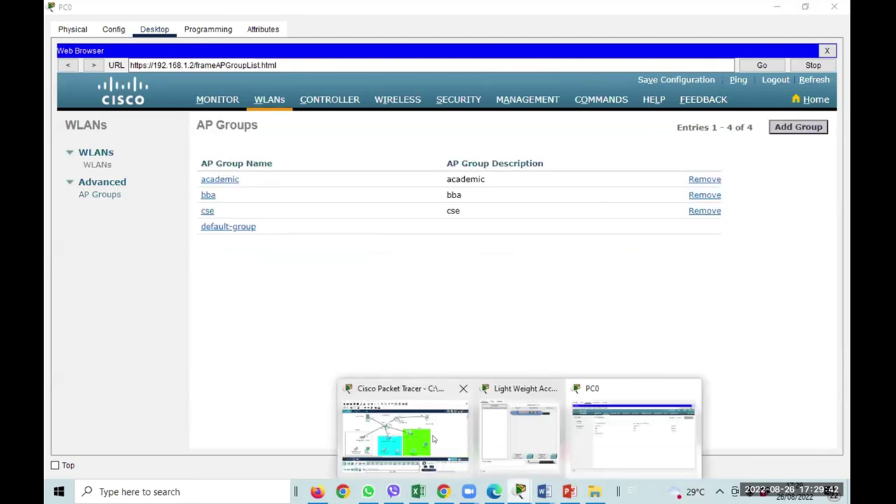
click(407, 431)
Open and close the Academic access point's settings.
mouse_move(165, 259)
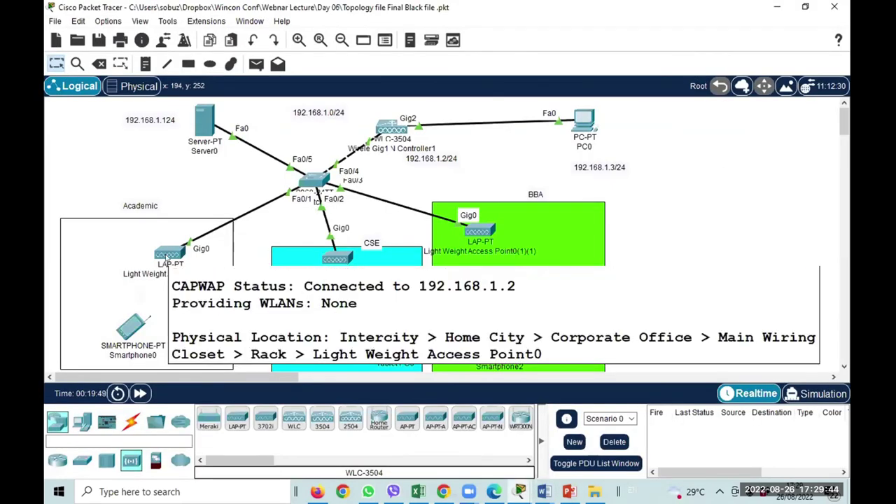
click(165, 259)
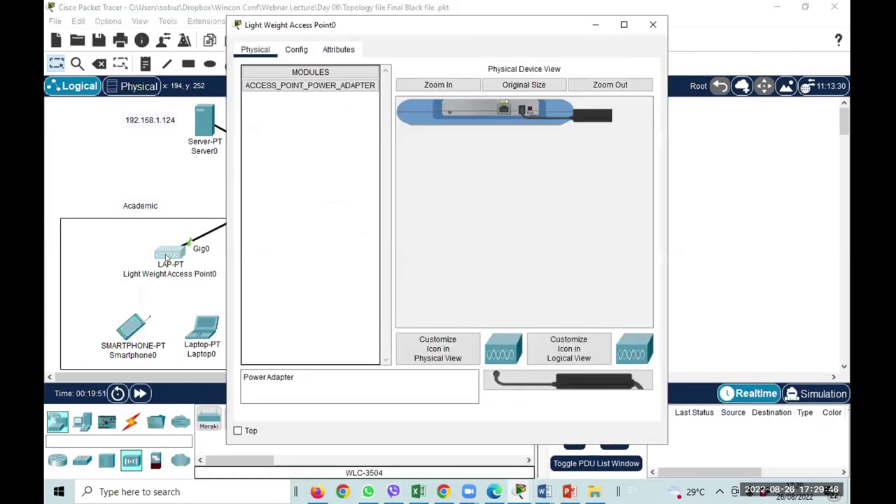
click(654, 24)
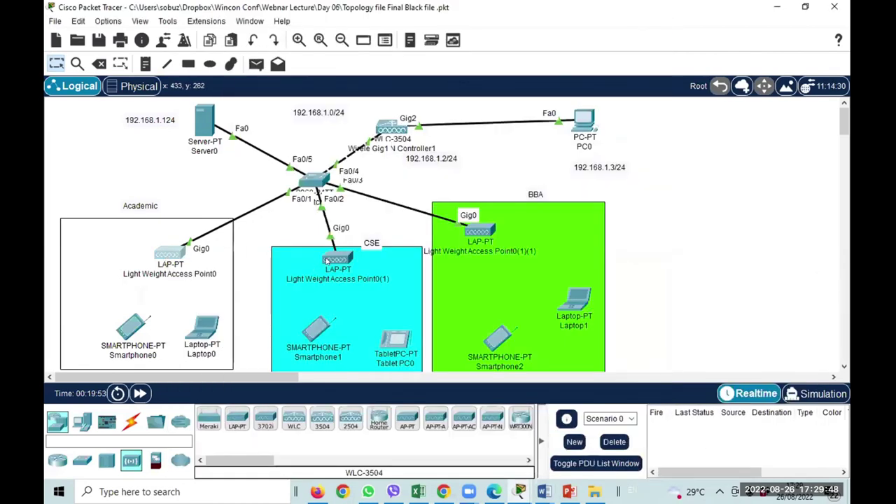
Set Smartphone1's Wireless0 SSID to bba and re-request its address via DHCP.
mouse_move(332, 261)
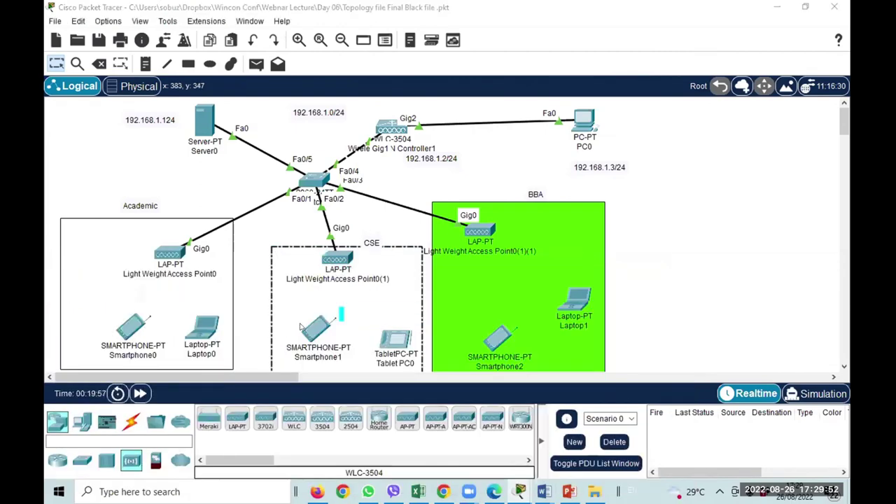
double_click(320, 329)
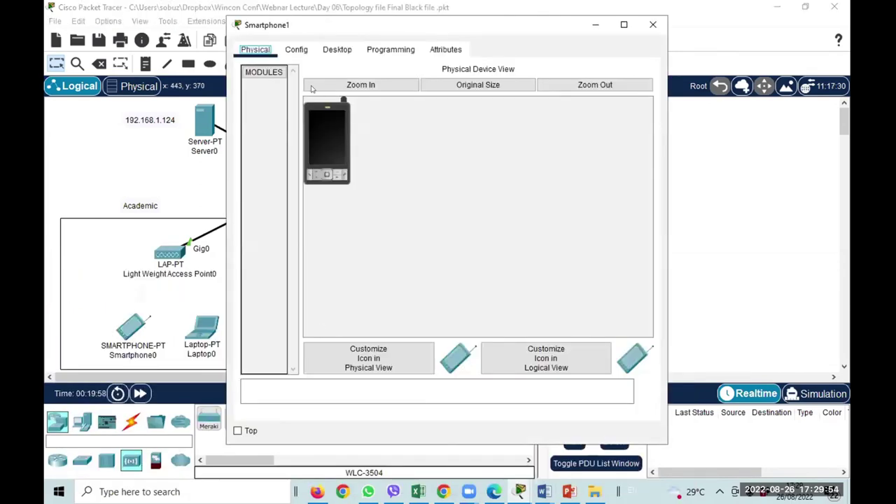
click(296, 49)
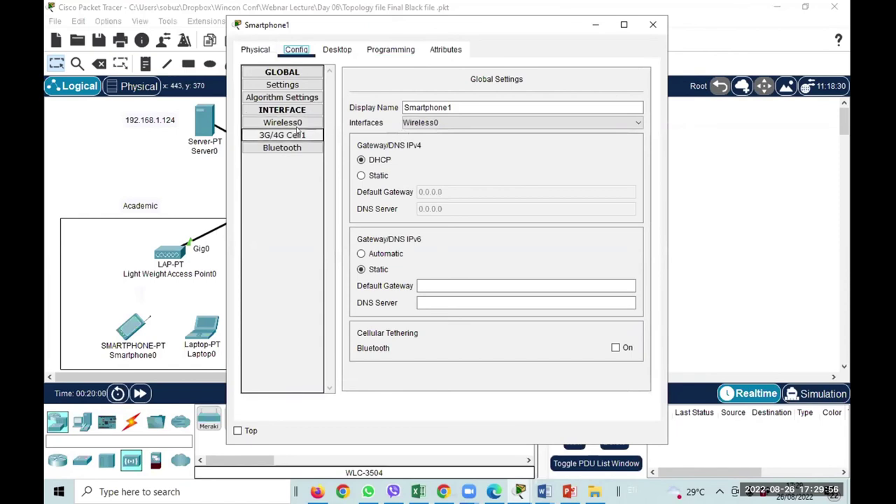
click(299, 122)
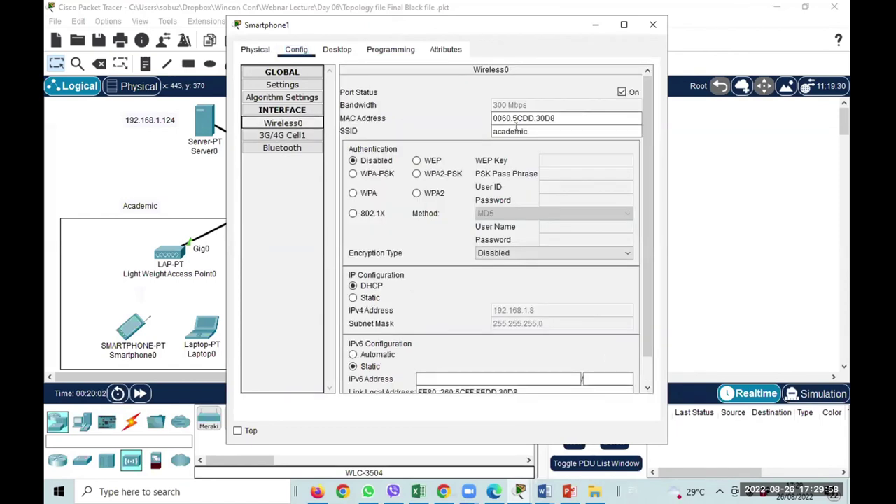
text(bba)
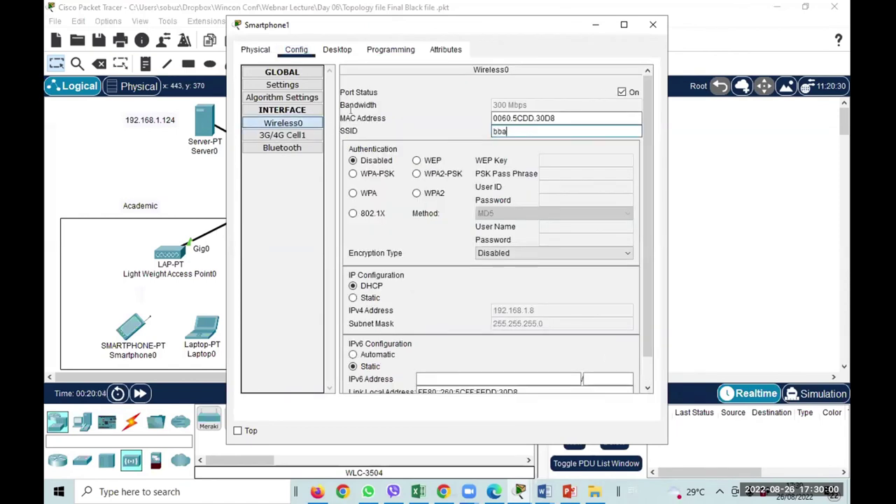
click(365, 297)
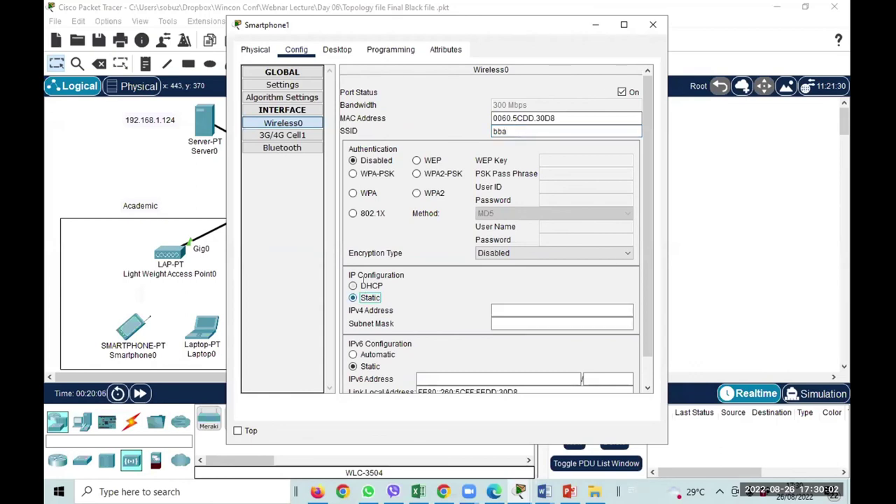
click(371, 285)
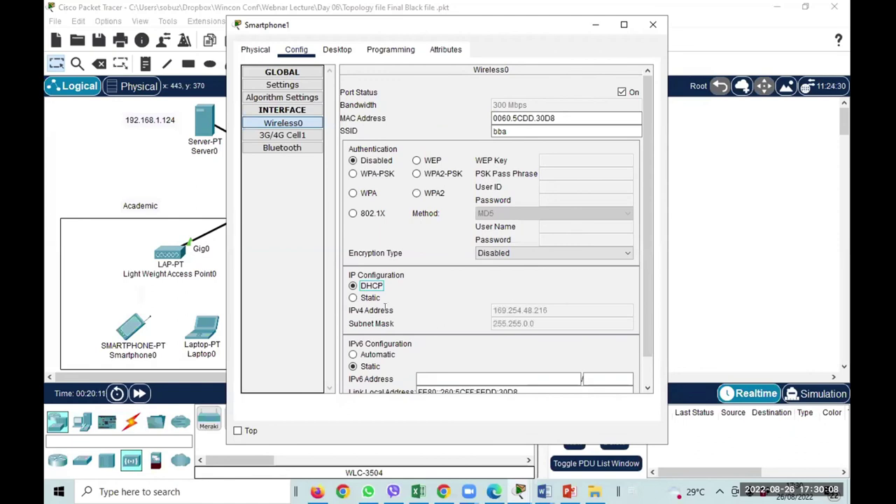
click(653, 24)
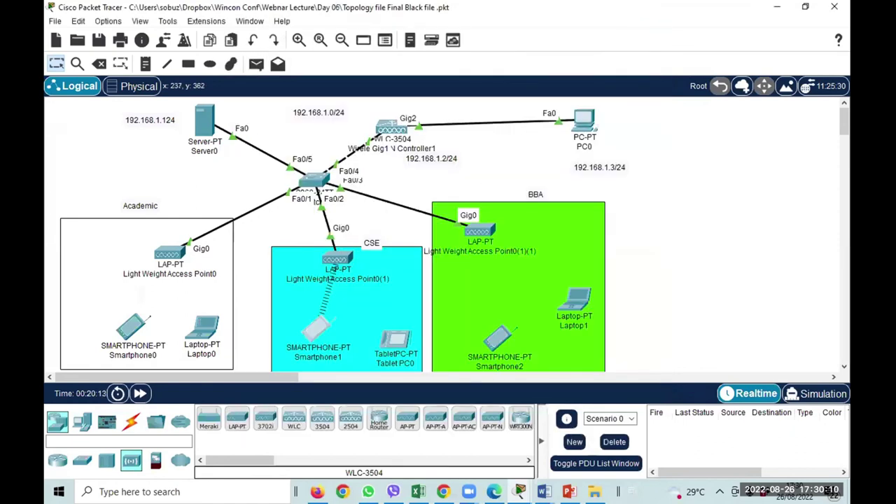
Move Laptop0 into the CSE area beside Smartphone1 and adjust TabletPC0's position.
drag(201, 329, 380, 303)
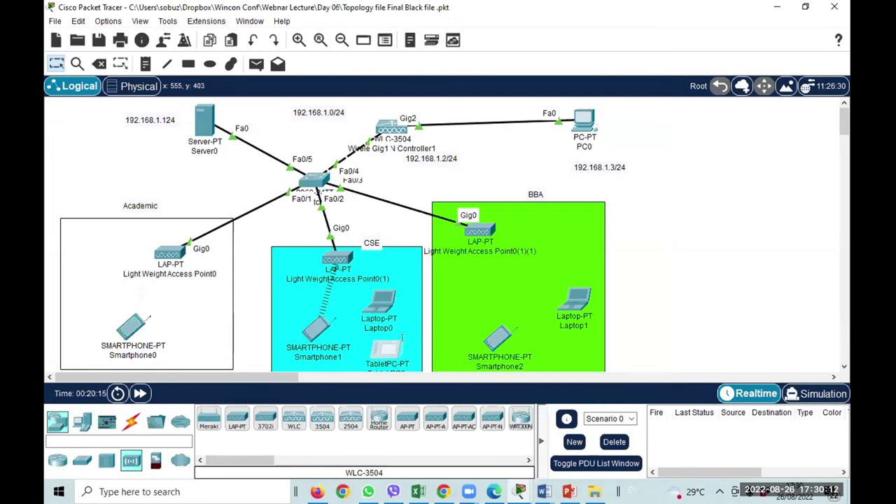
mouse_move(402, 337)
mouse_down()
mouse_move(404, 347)
mouse_move(410, 336)
mouse_up()
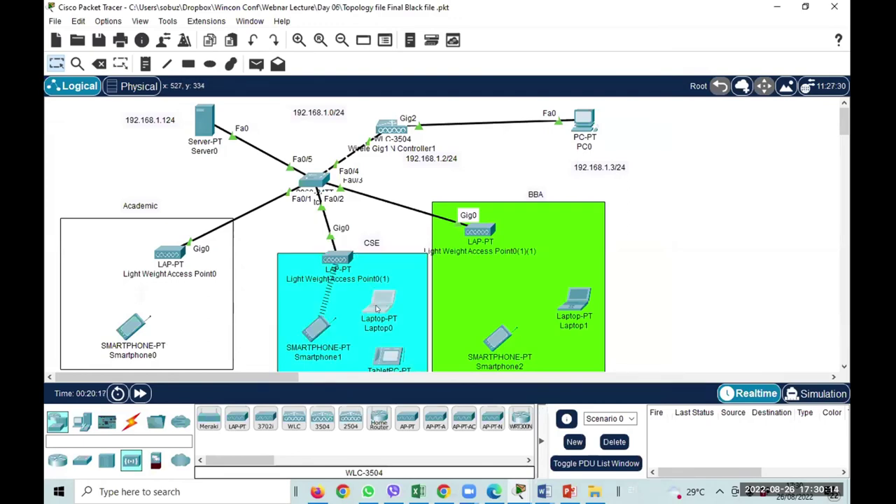
click(376, 308)
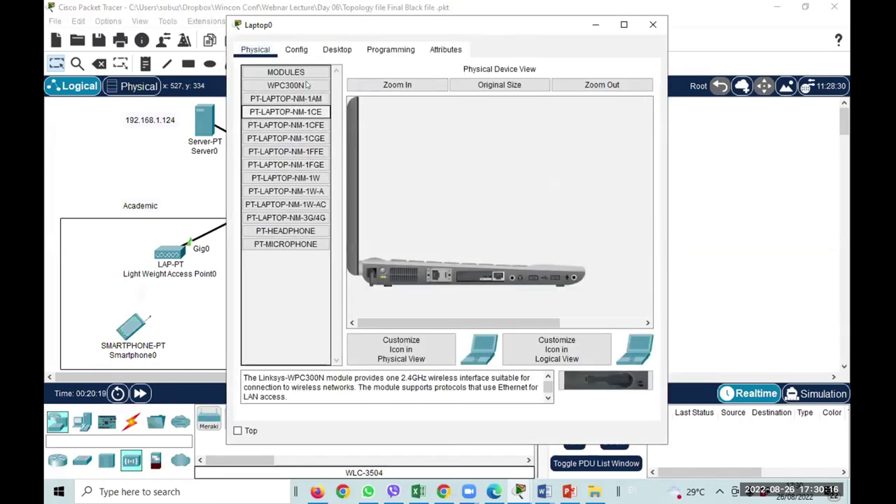
click(653, 25)
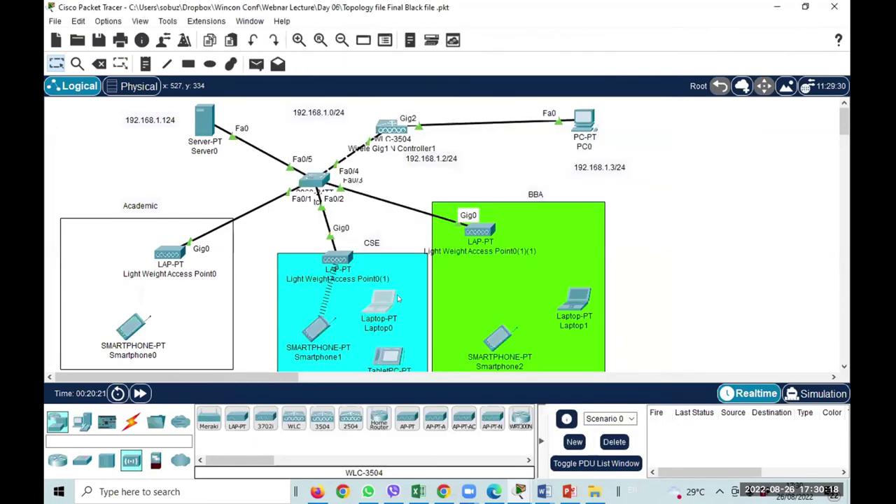
Swap Laptop0's wired network card for the WPC300N wireless module.
click(380, 299)
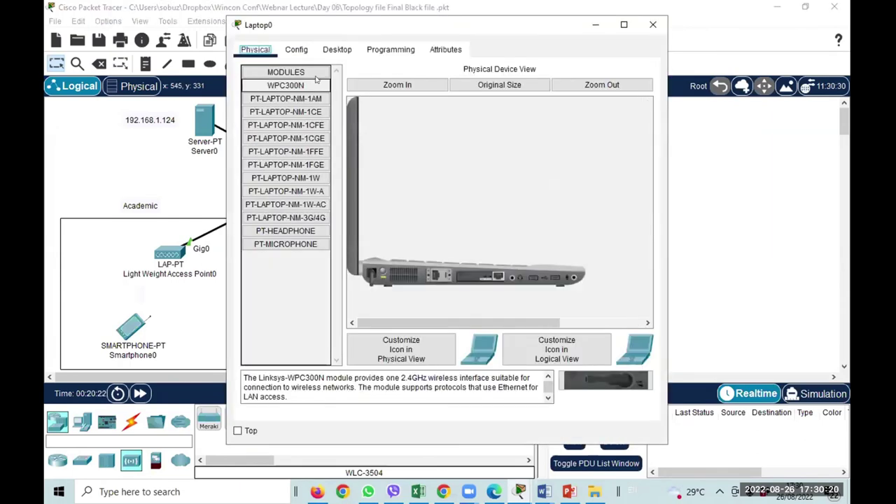
click(297, 50)
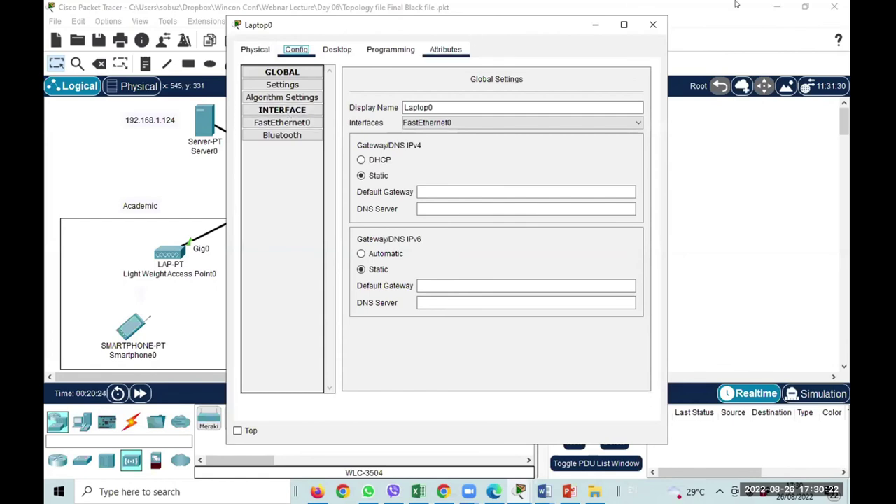
click(254, 50)
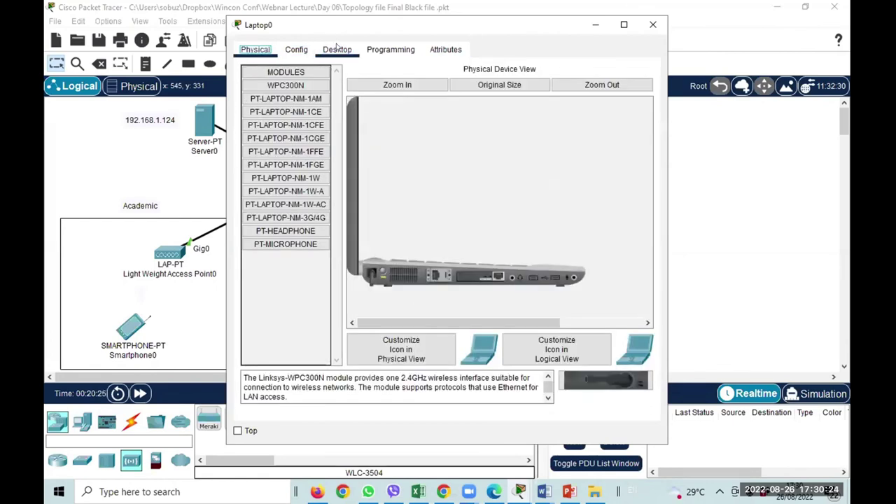
click(296, 49)
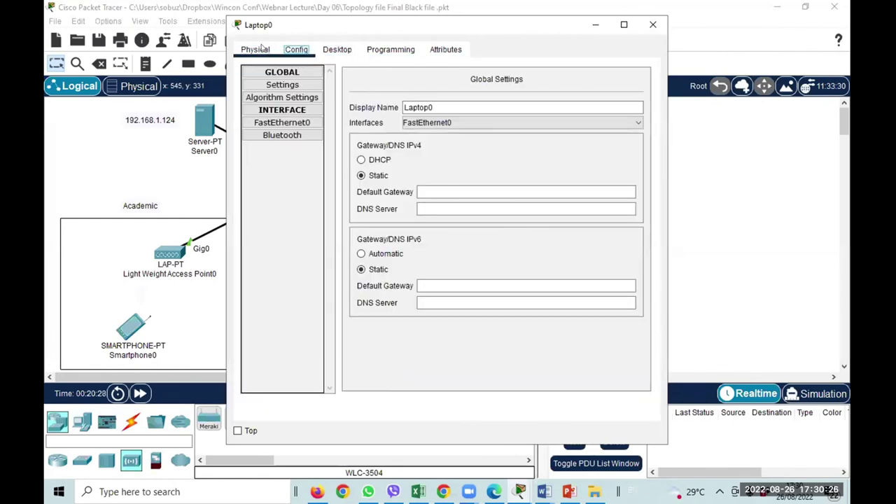
click(260, 49)
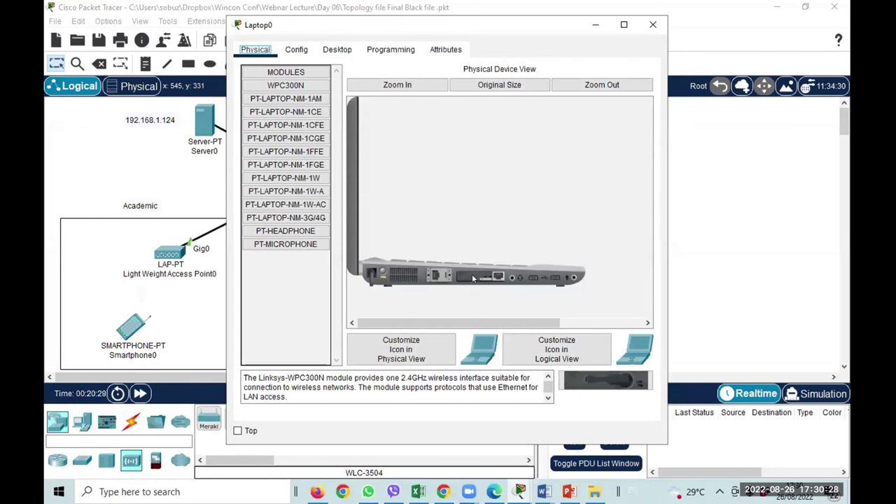
drag(473, 278, 259, 179)
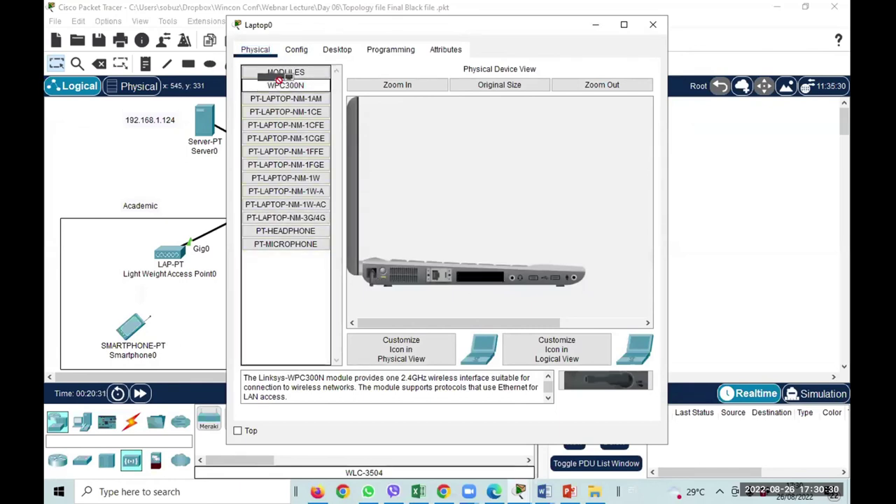
drag(285, 86, 470, 280)
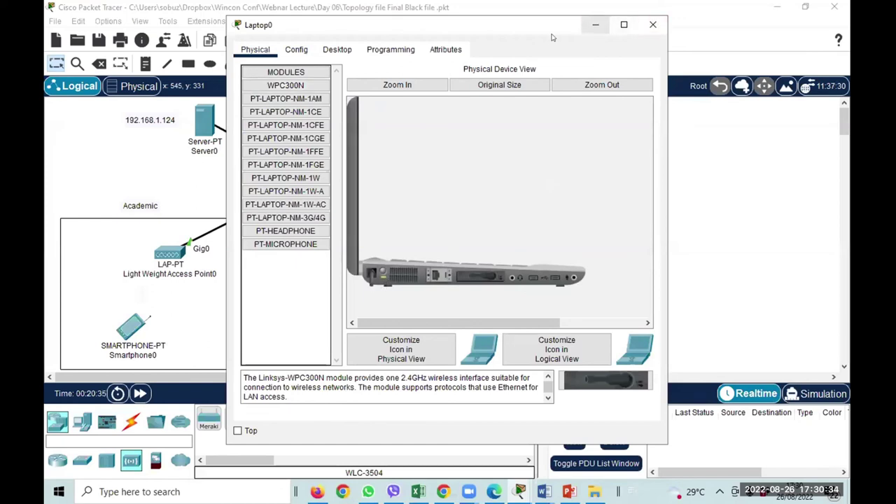
Check Laptop0's Wireless0 settings, still SSID Default with address 169.254.45.71.
click(284, 49)
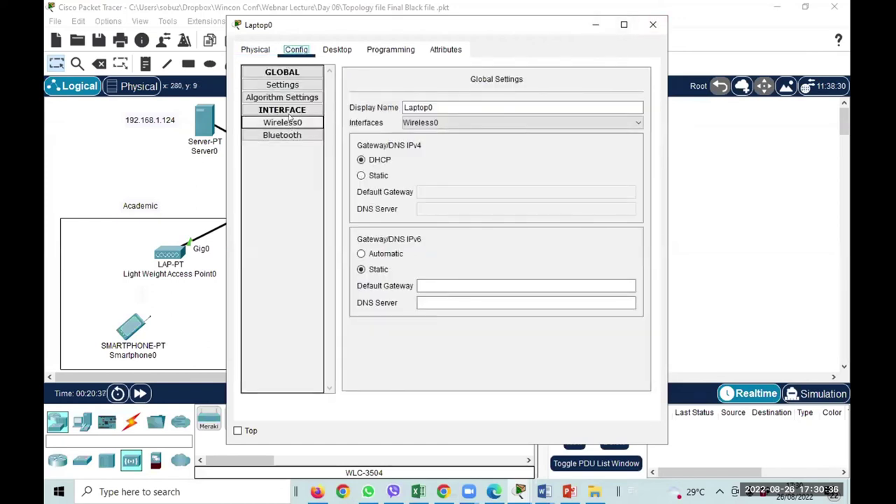
click(289, 120)
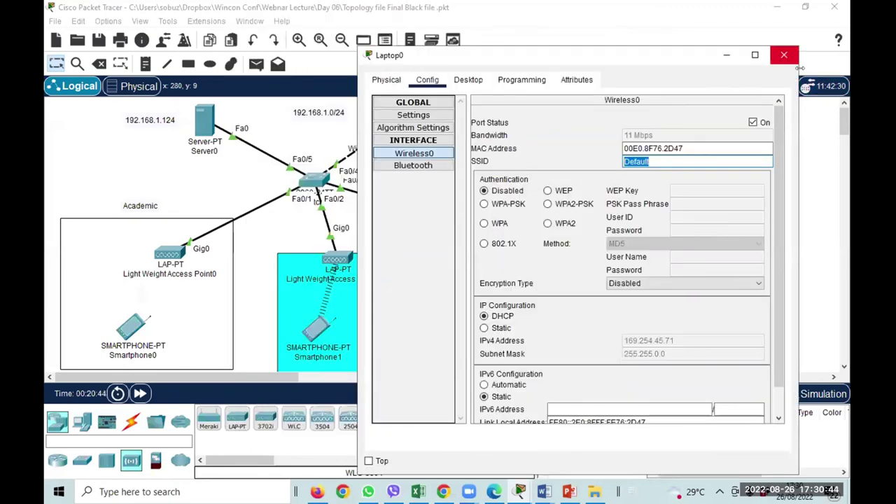
click(783, 54)
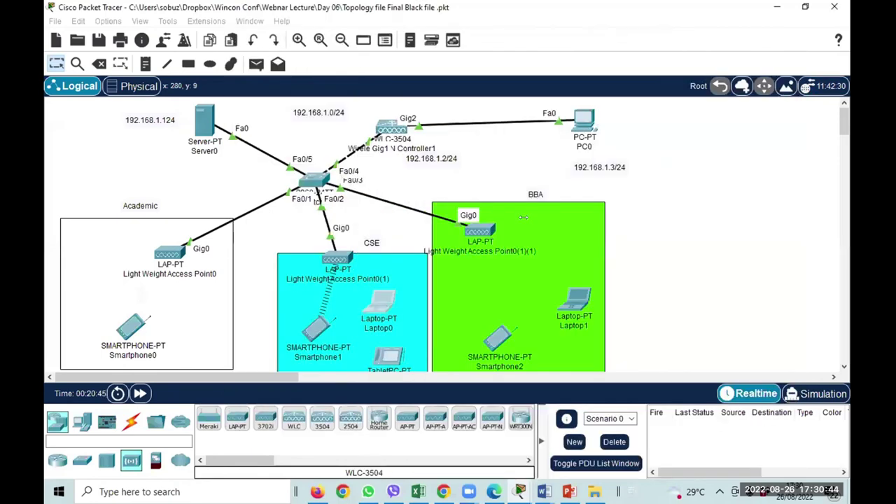
Check the CSE access point's settings and select the CSE area.
mouse_move(339, 250)
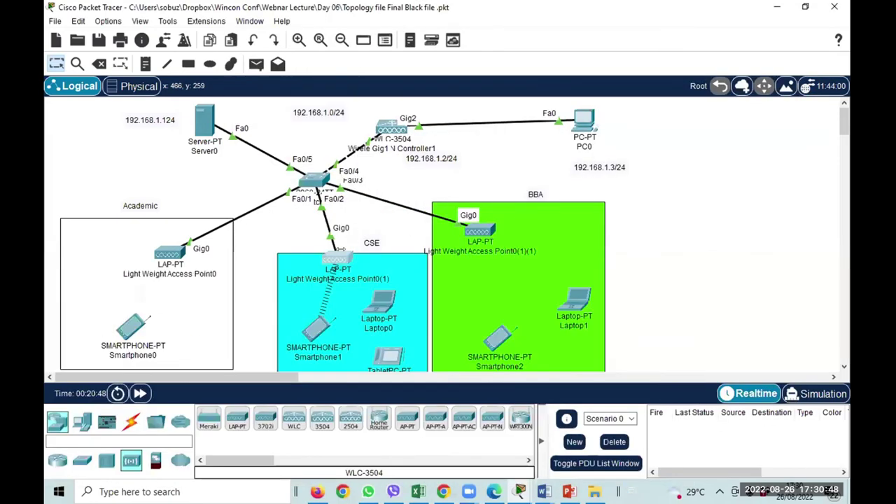
click(338, 253)
click(651, 22)
click(374, 286)
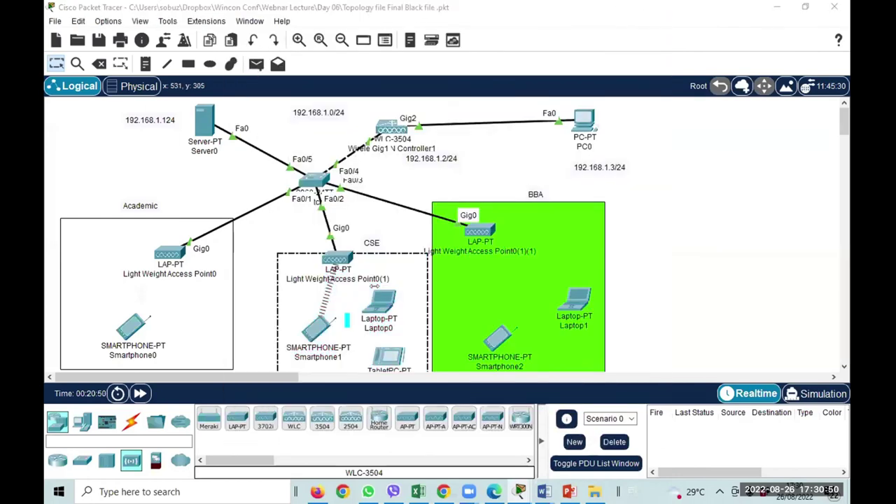
Set Laptop0's SSID to bba with DHCP addressing, then return to PC0's controller page.
click(379, 303)
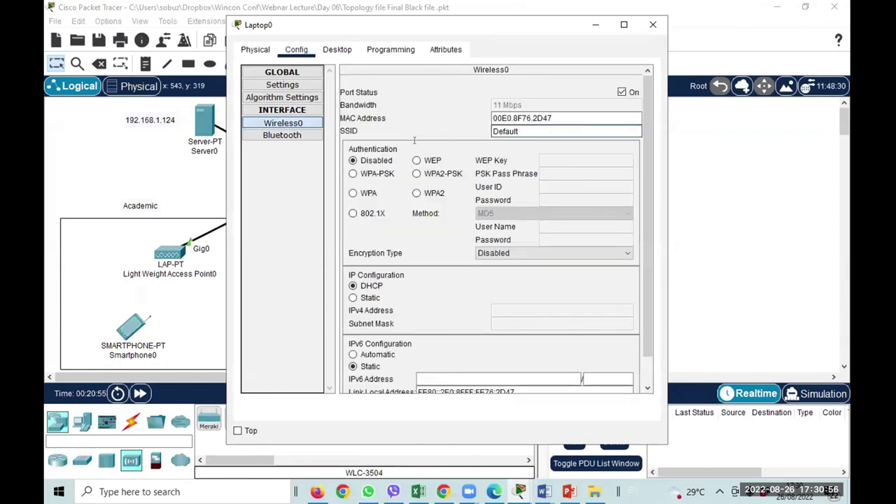
key(Tab)
text(b)
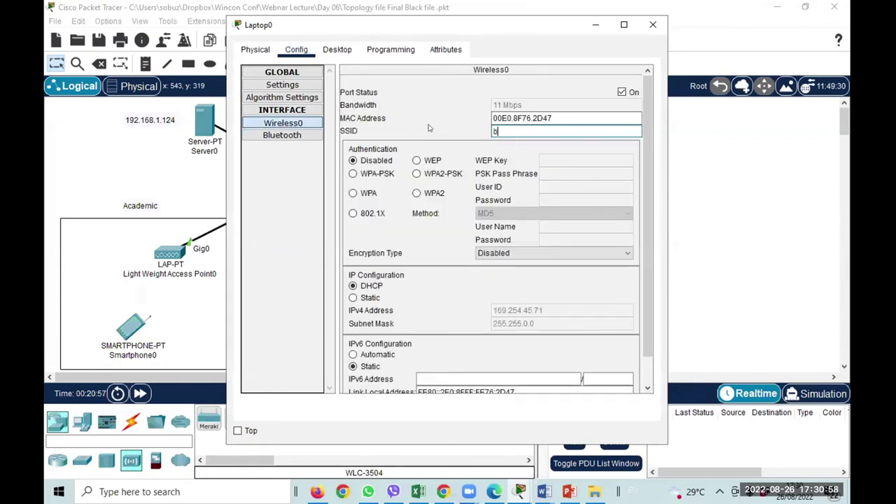
click(363, 297)
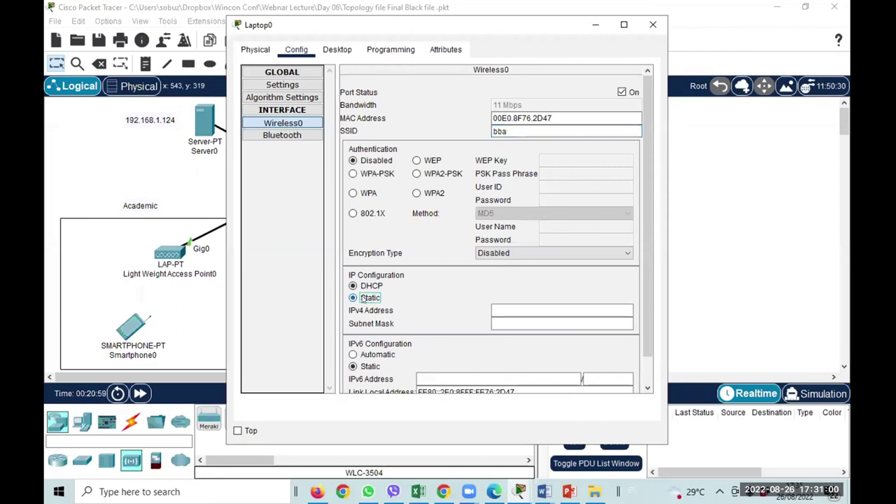
click(362, 286)
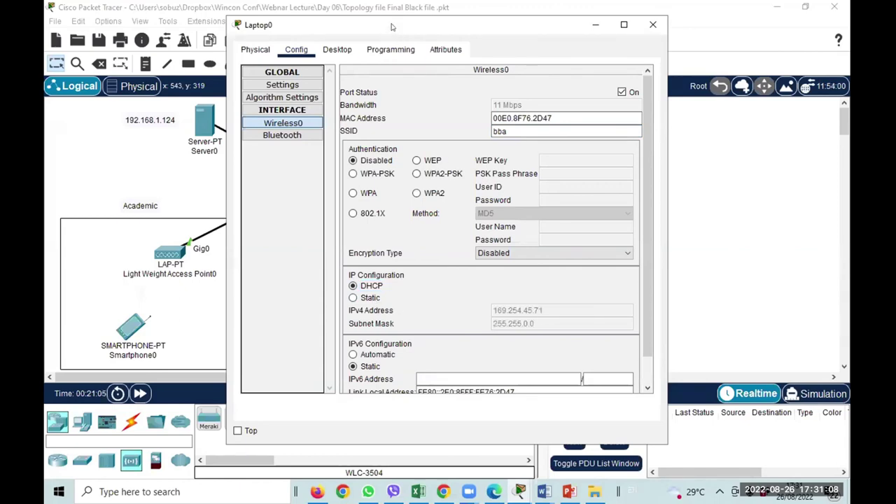
drag(392, 27, 517, 65)
click(777, 64)
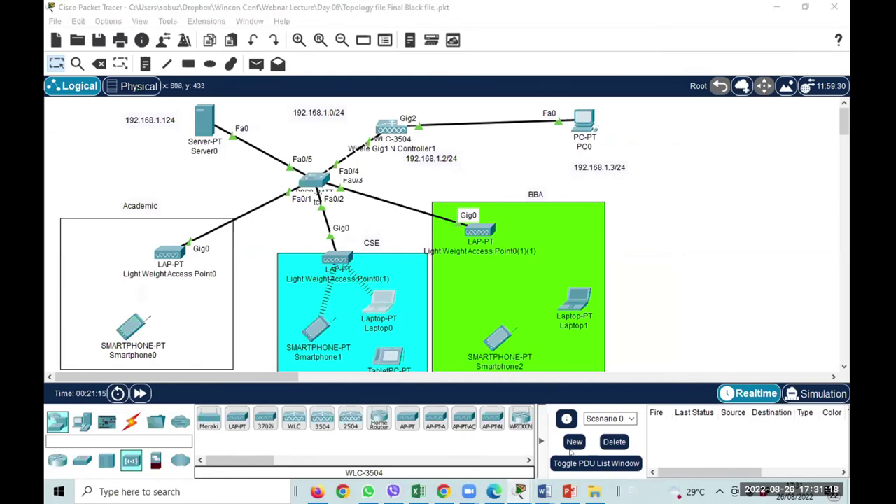
mouse_move(518, 492)
click(542, 432)
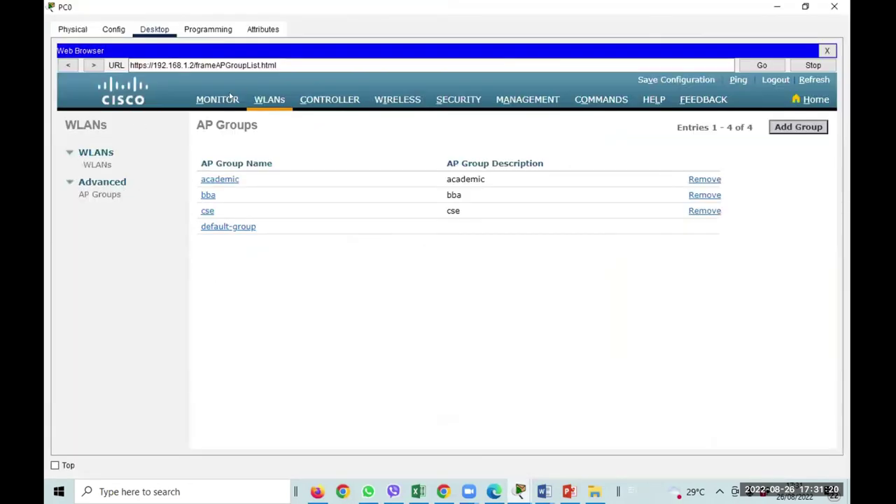
Open the controller's Monitor summary and scroll to Client Summary showing 1 current client.
click(218, 99)
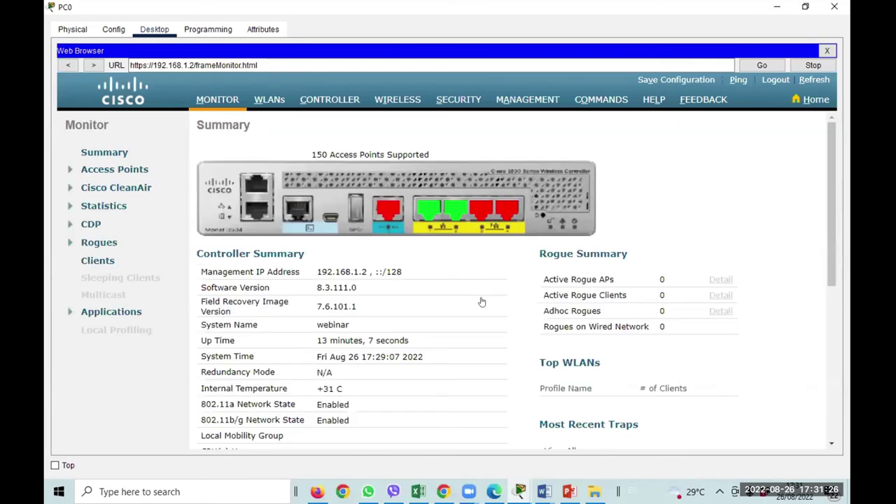
scroll(500, 326, down, 5)
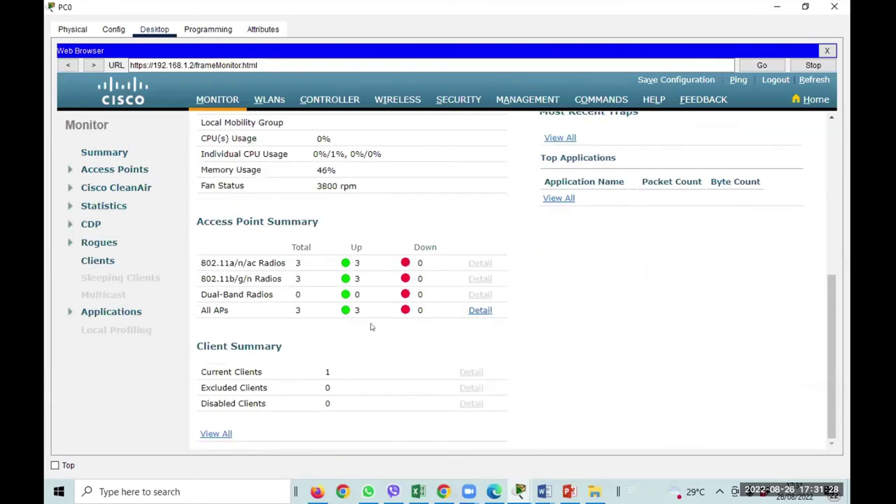